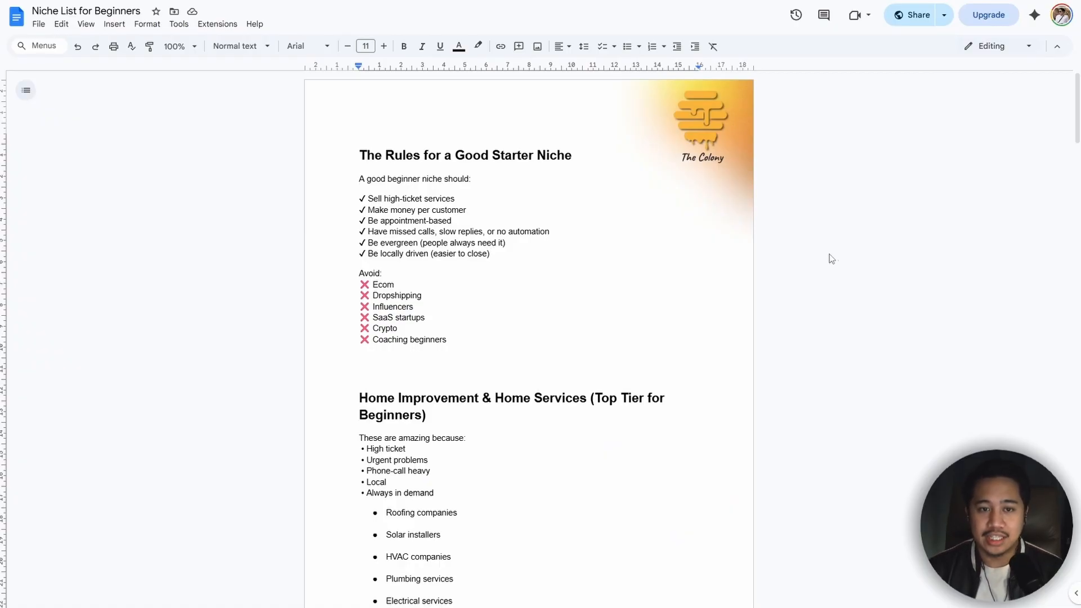
Step: Review the starter niche rules and the home improvement and home services list in the niche document
key(ctrl+plus)
key(ctrl+plus)
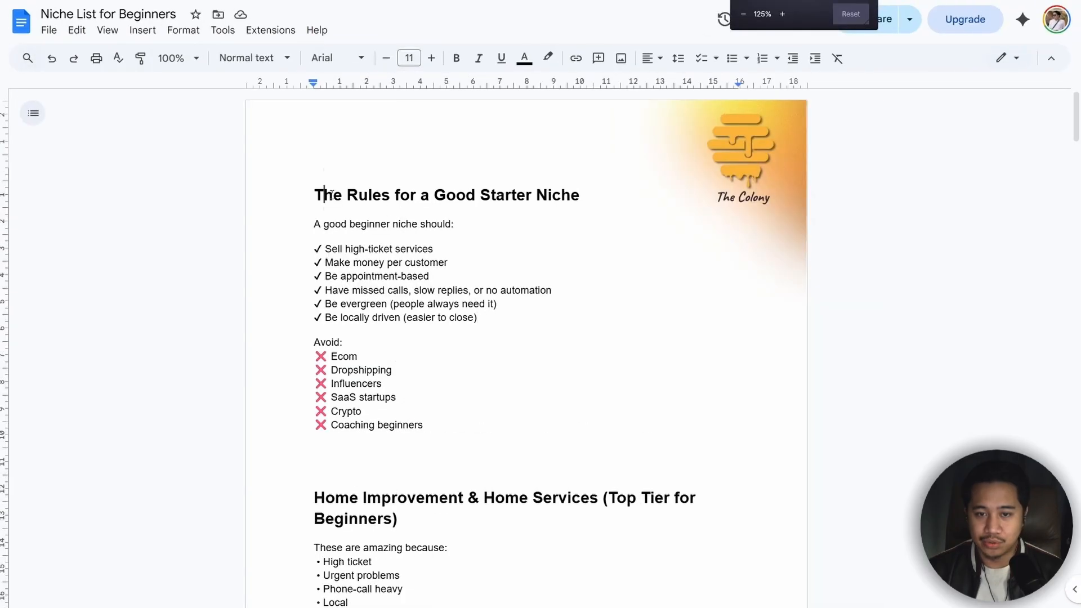
drag(316, 196, 591, 200)
click(624, 208)
scroll(568, 218, down, 1)
scroll(565, 217, down, 5)
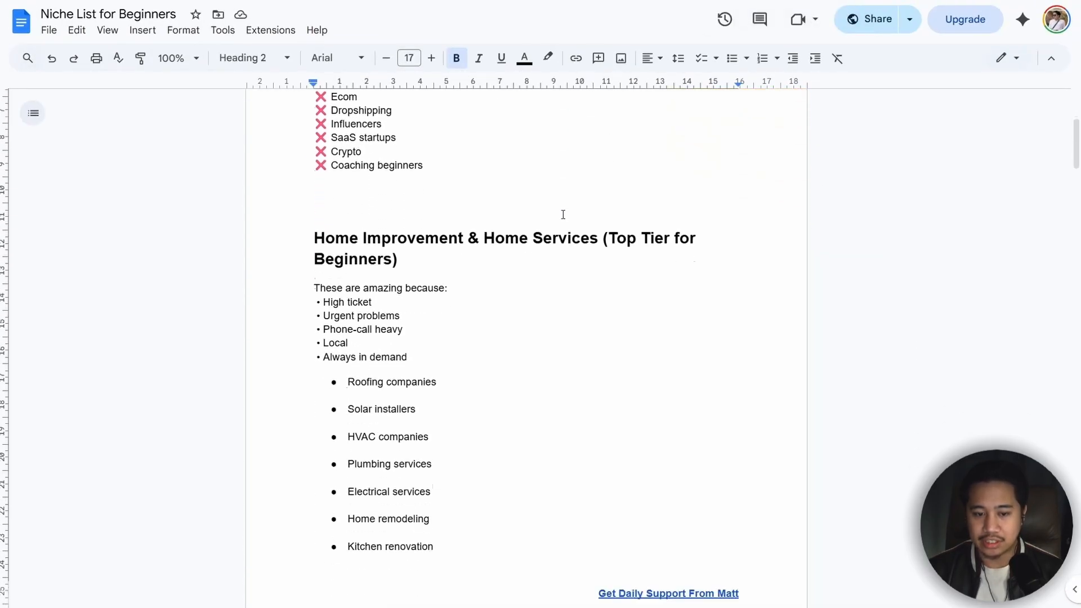
key(ctrl+minus)
scroll(481, 224, down, 3)
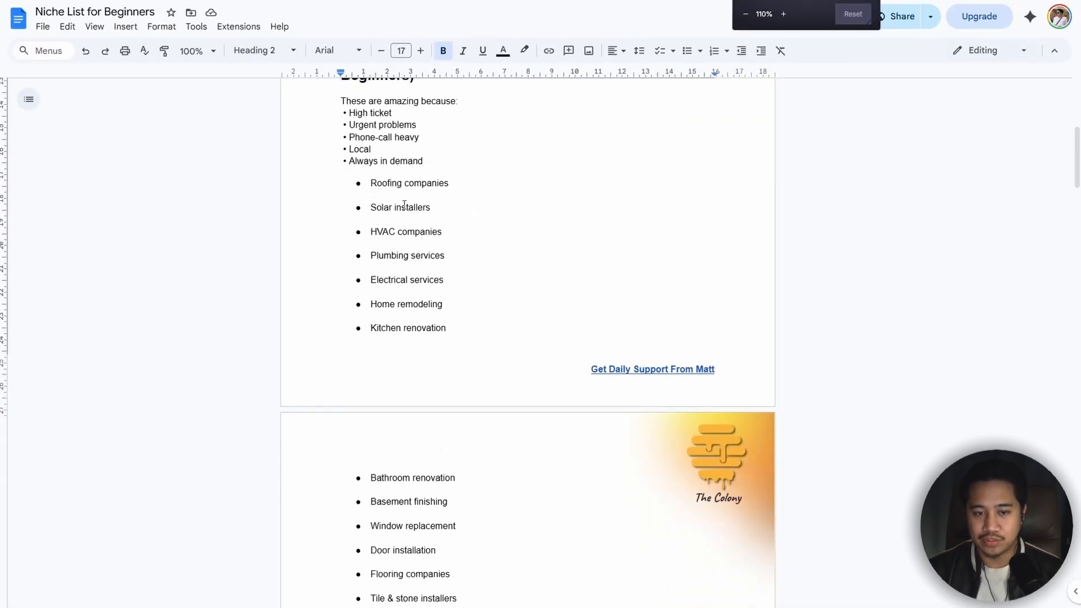
drag(369, 168, 477, 524)
click(513, 488)
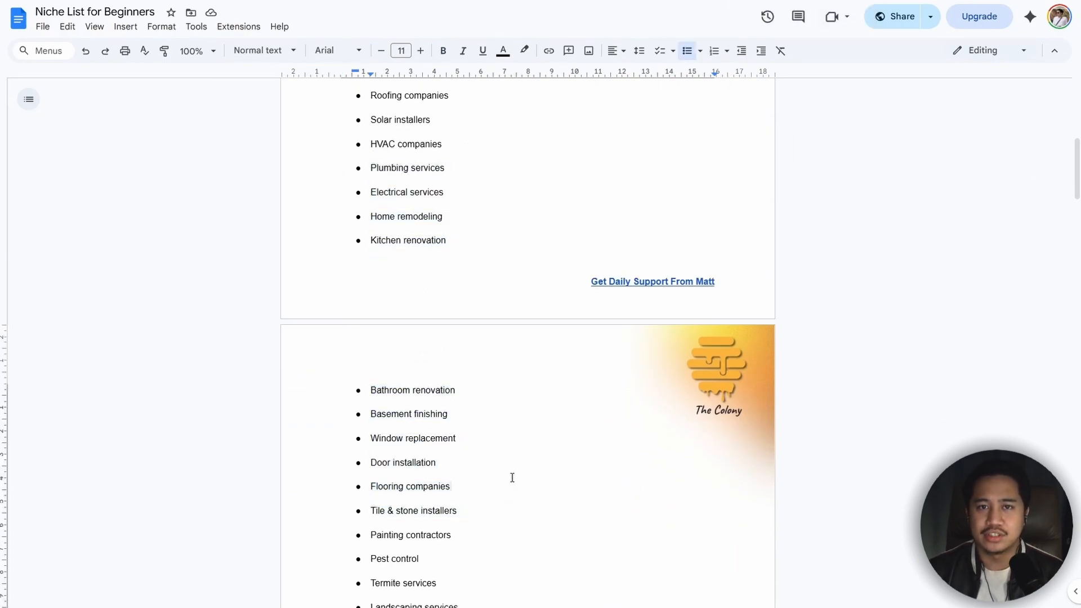
Step: Look through the remaining home services, clinic and automotive niches in the list
scroll(507, 464, down, 2)
scroll(500, 459, down, 3)
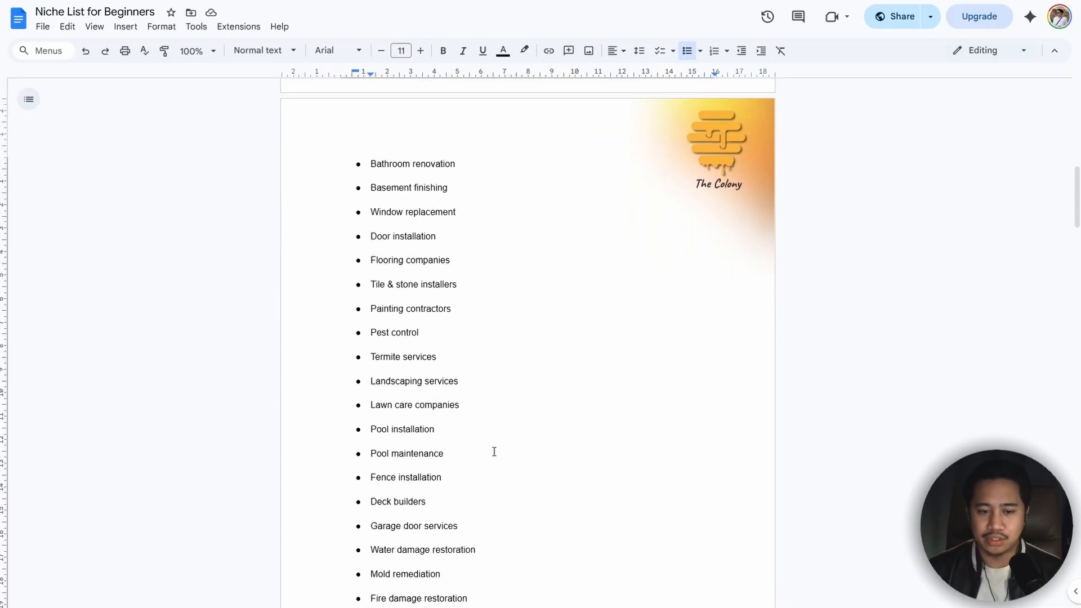
scroll(494, 451, down, 1)
scroll(494, 451, down, 12)
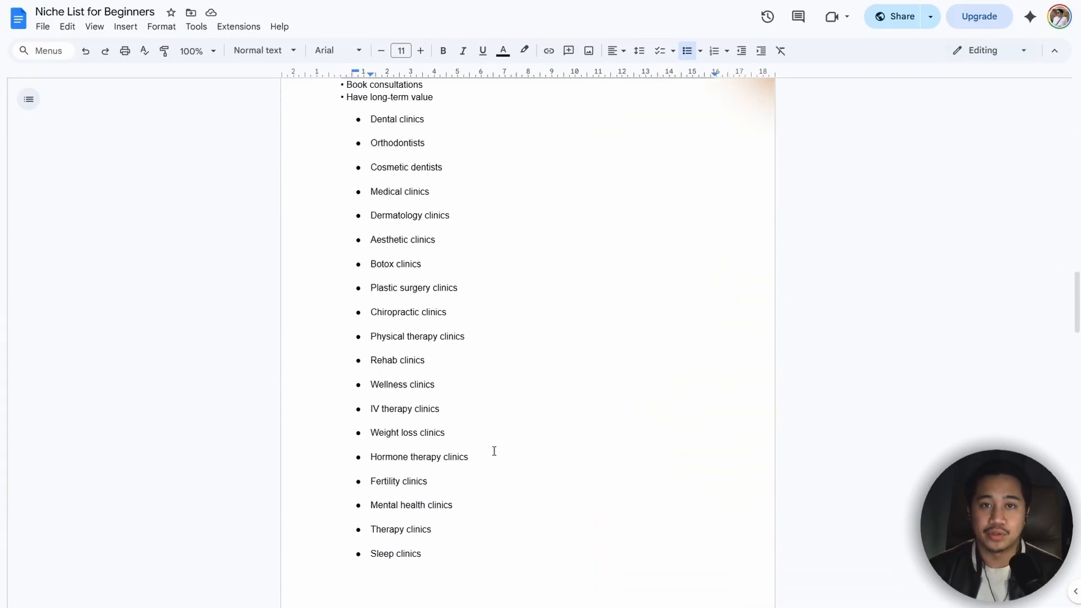
scroll(494, 450, down, 1)
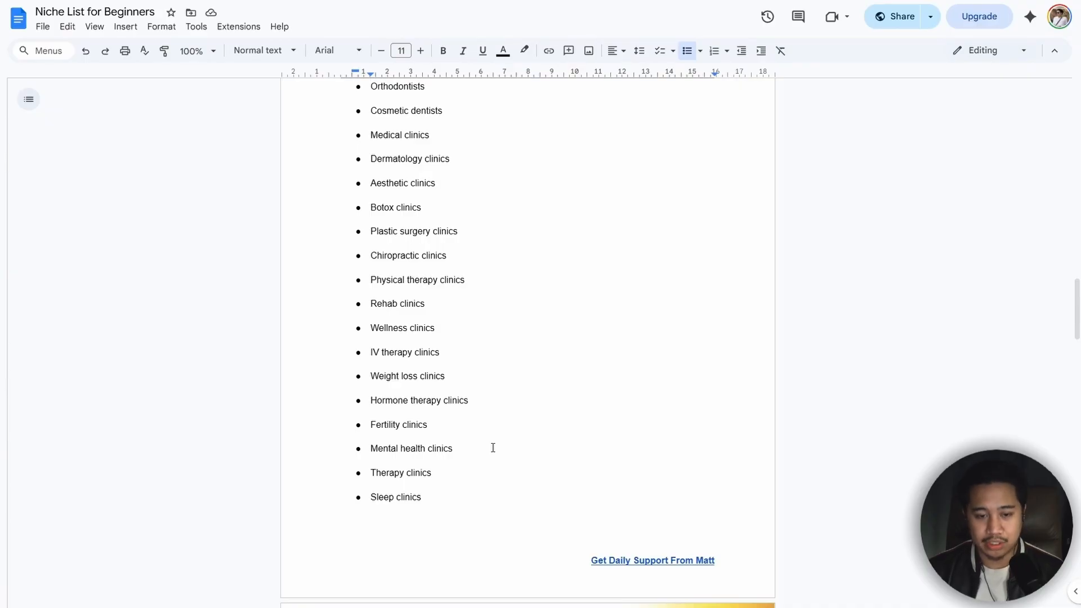
scroll(493, 447, down, 10)
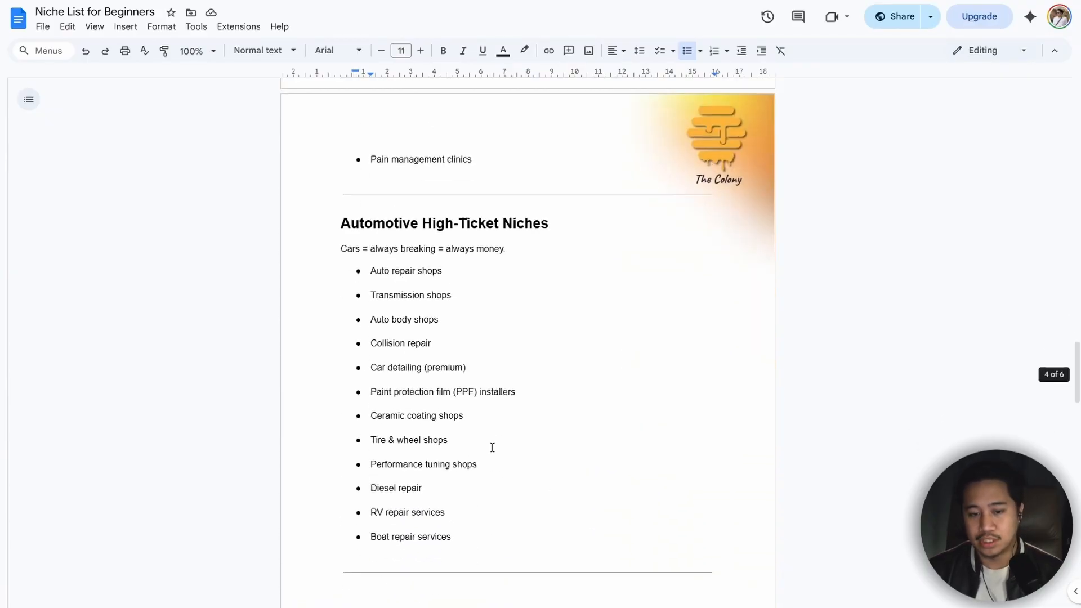
scroll(492, 447, up, 20)
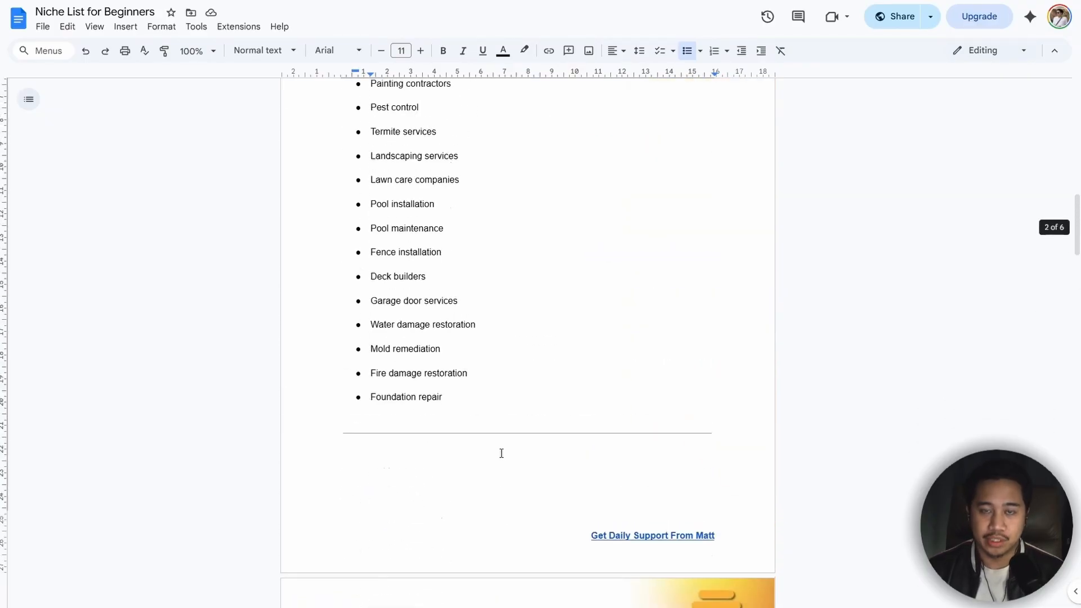
scroll(501, 453, up, 7)
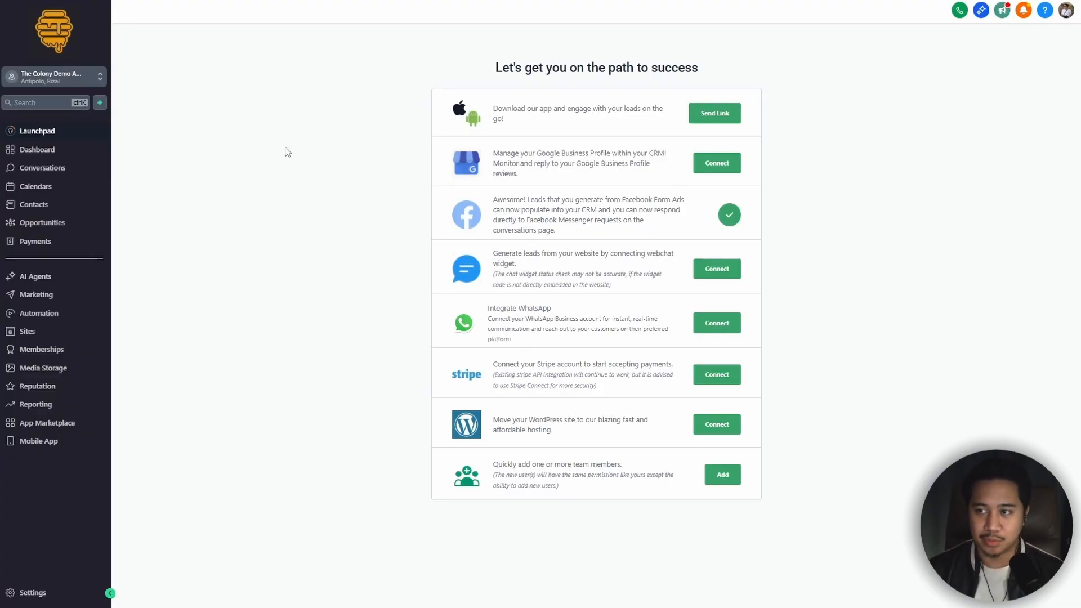
Step: Start a new AI Agents knowledge base and name it "Dental Clinic #1 Test Knowledge Base"
click(37, 280)
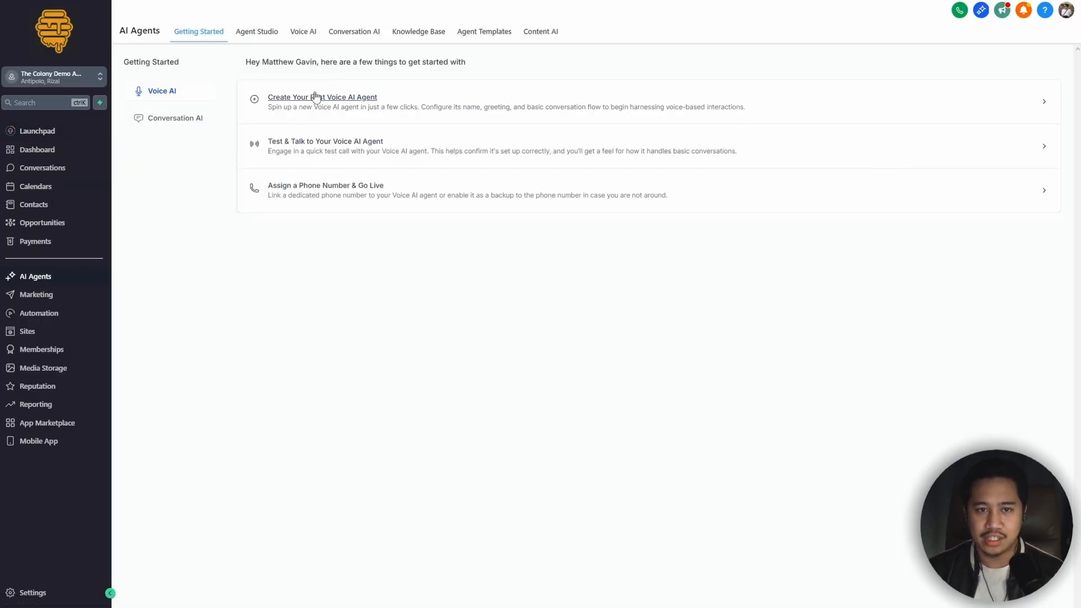
click(420, 34)
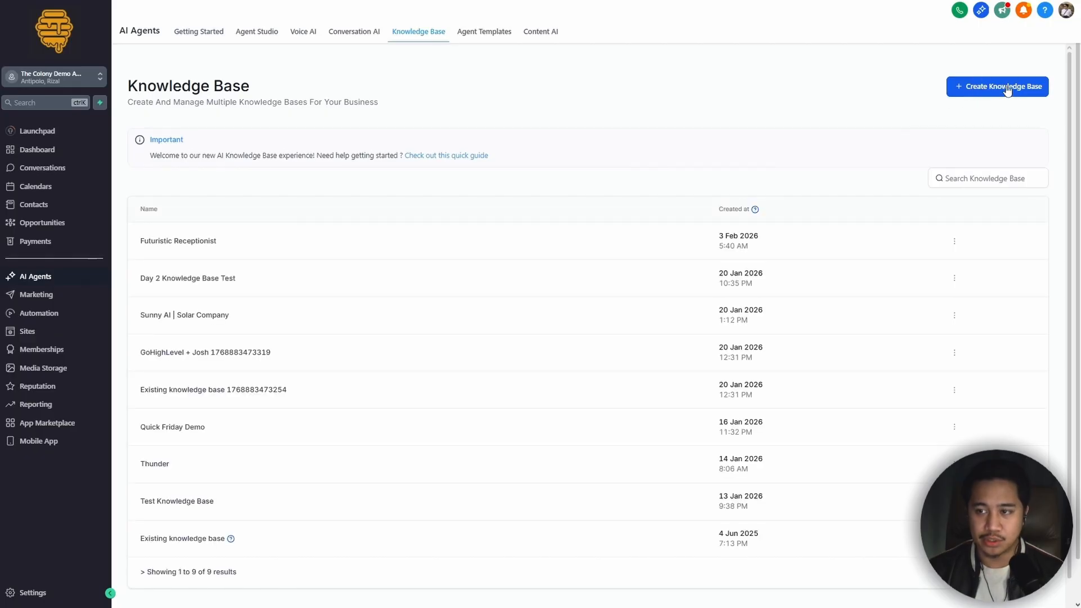
click(992, 89)
click(515, 263)
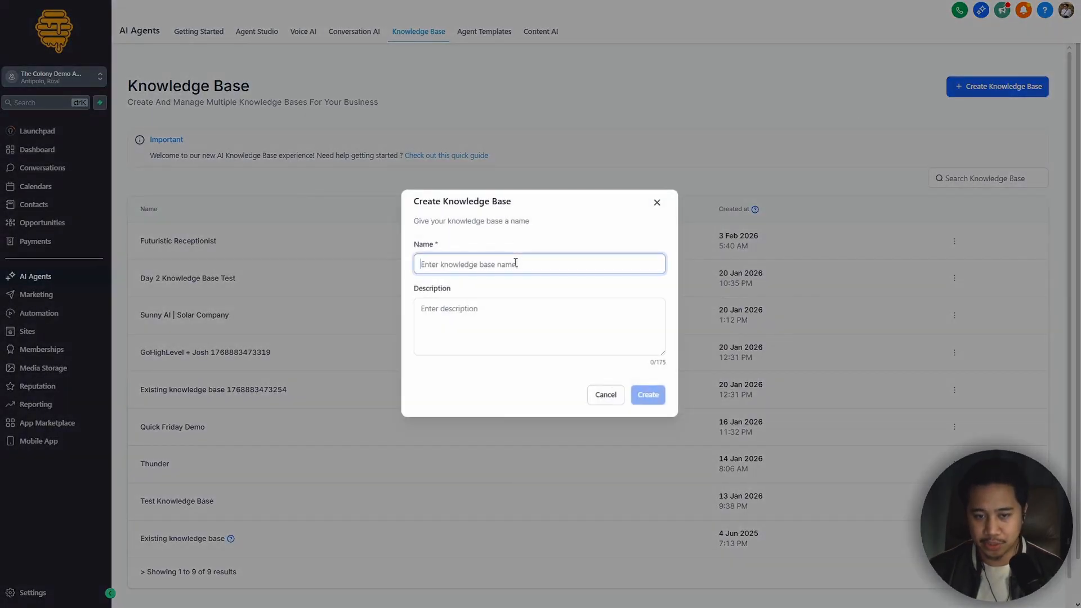
text(Dent)
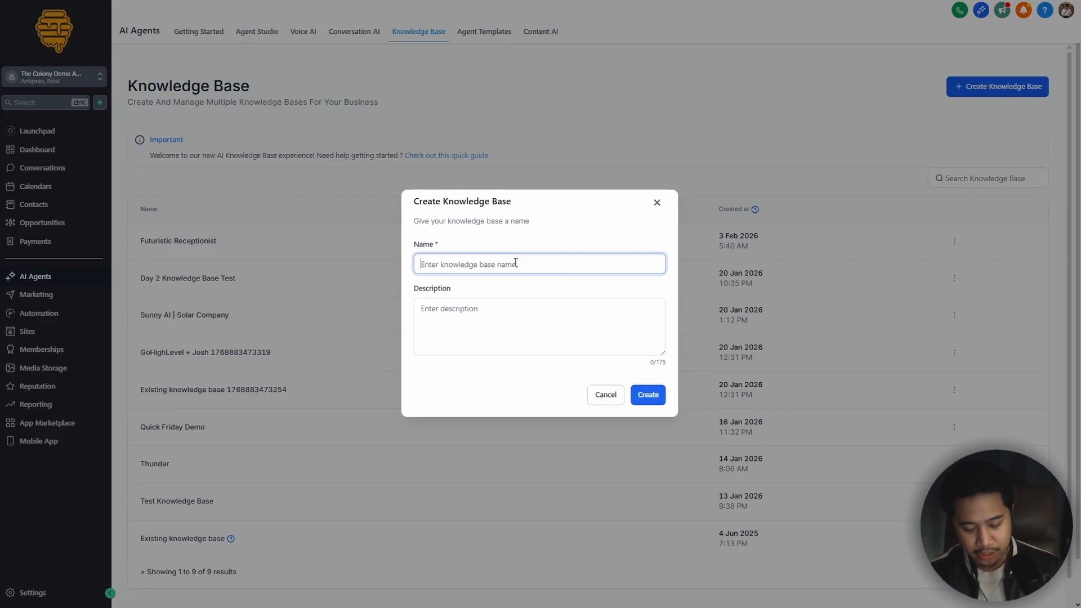
text(al Clinic)
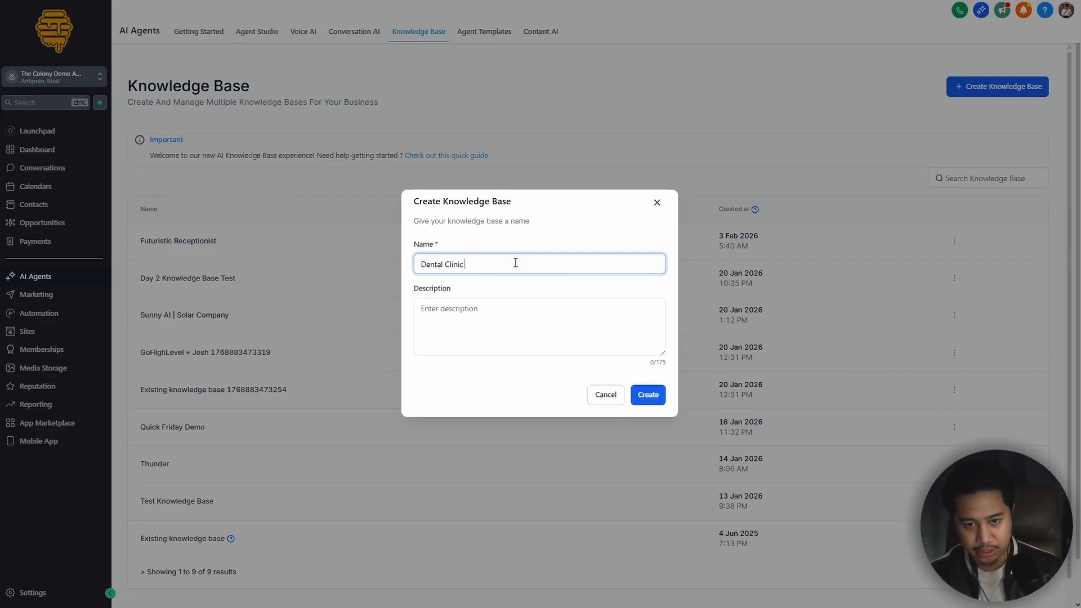
text( #1 Test Knowledge Base)
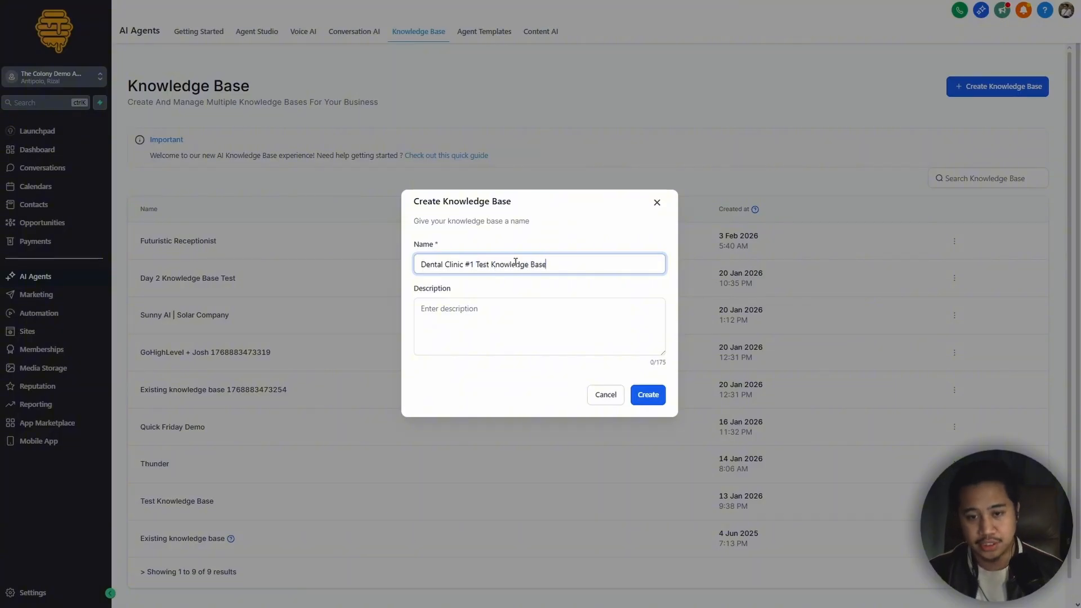
Step: Reuse "Test Knowledge Base" from the name as the description and create the knowledge base
drag(549, 264, 477, 266)
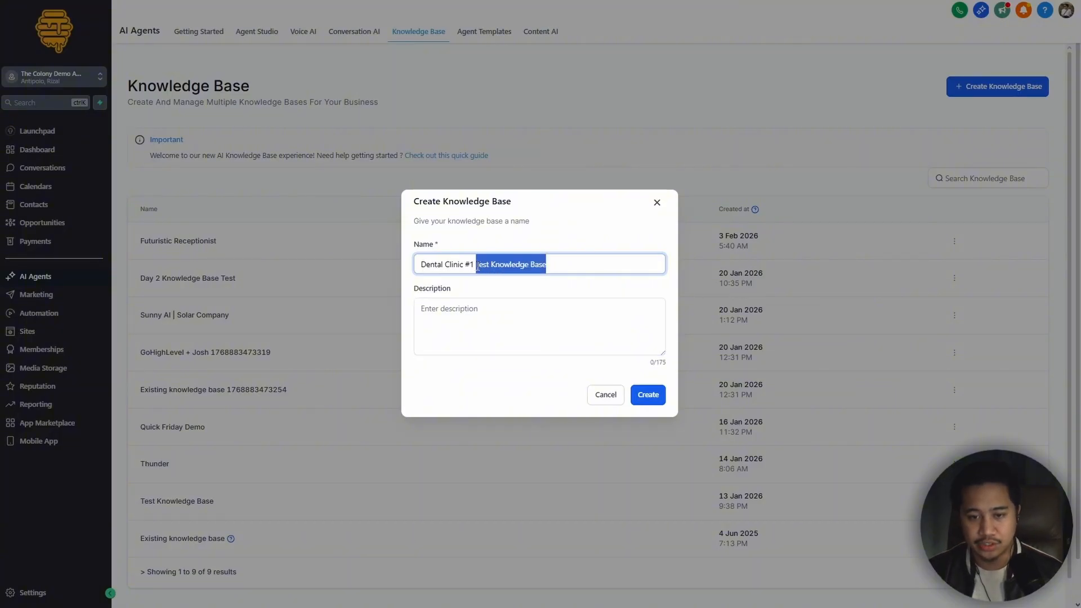
key(ctrl+c)
click(499, 304)
key(ctrl+v)
click(649, 394)
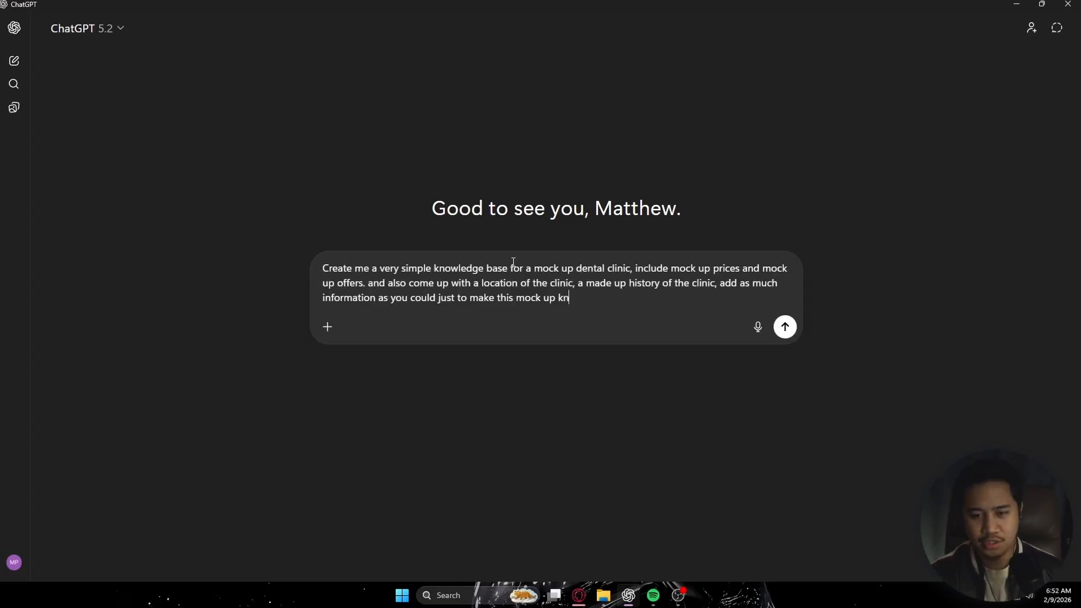
Step: Ask ChatGPT for a simple, realistic mock-up dental clinic knowledge base with prices, offers, location and a made-up history
text(owledge base as realistic as possible)
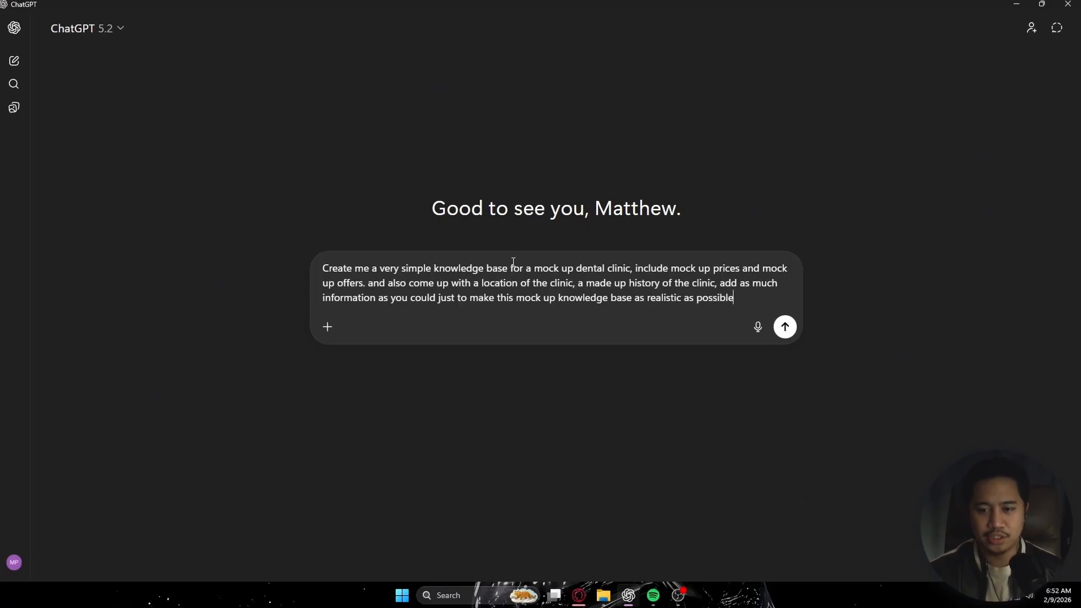
key(Return)
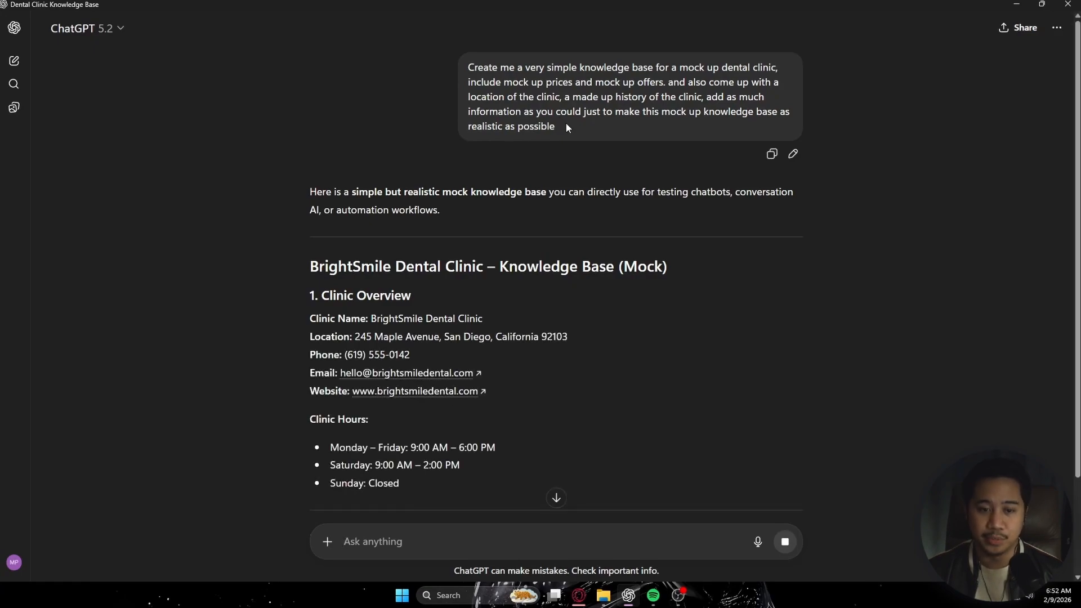
Step: Copy the generated BrightSmile Dental Clinic knowledge base from its title through the example booking script
scroll(884, 337, down, 3)
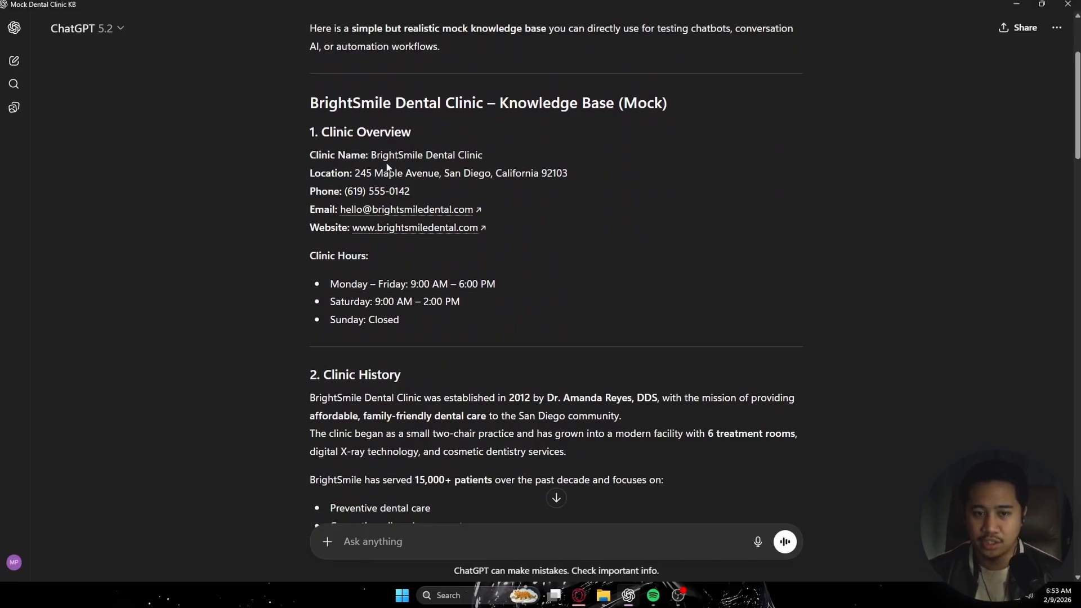
drag(415, 194, 632, 176)
click(600, 207)
click(615, 210)
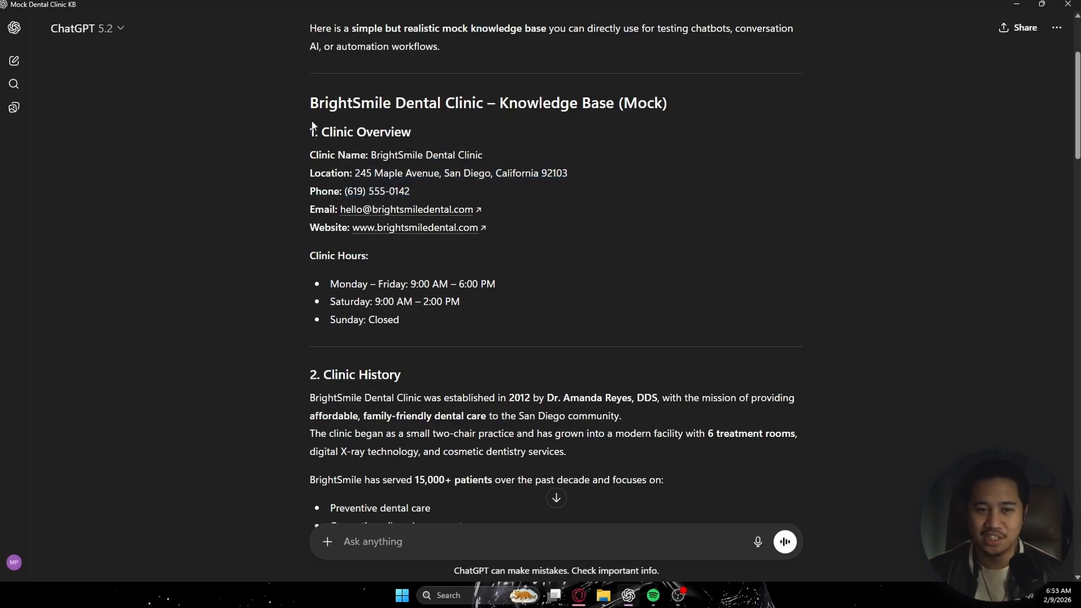
drag(311, 103, 530, 312)
scroll(444, 271, down, 3)
scroll(569, 275, down, 8)
scroll(670, 241, down, 9)
scroll(498, 265, down, 6)
scroll(480, 259, down, 10)
scroll(392, 242, up, 2)
scroll(437, 297, down, 3)
scroll(479, 229, down, 2)
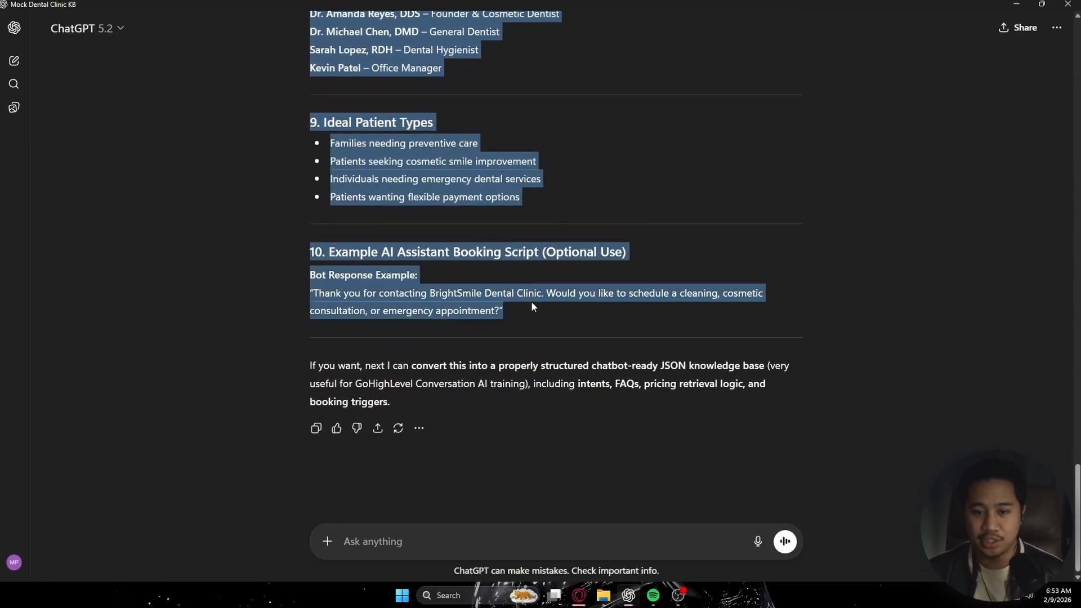
Step: Switch back to the CRM's empty knowledge base and add a Rich Text source containing the copied clinic content
key(alt+Tab)
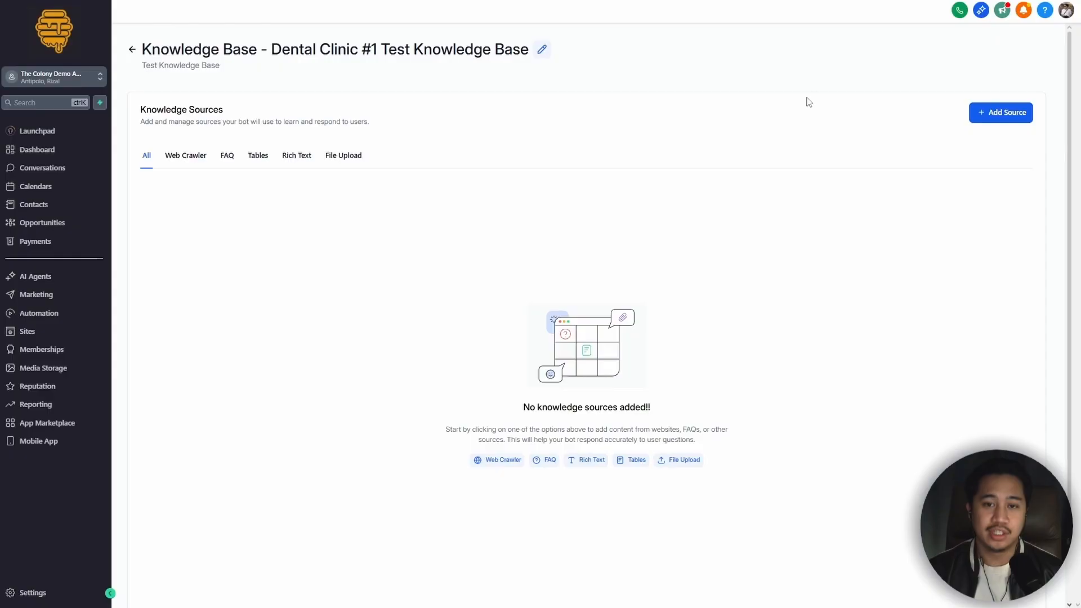
click(1004, 118)
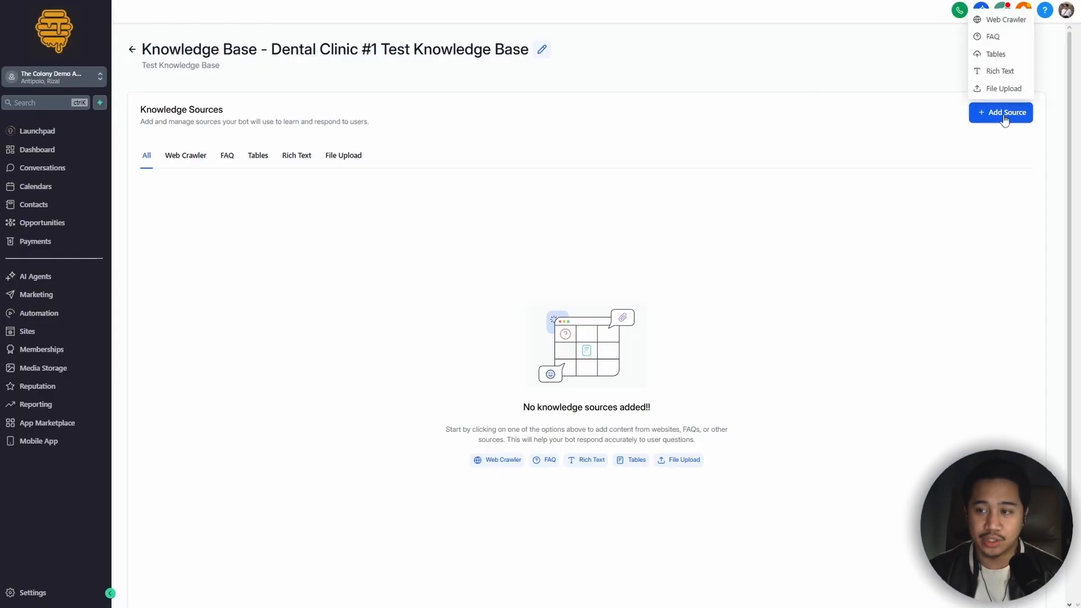
click(999, 74)
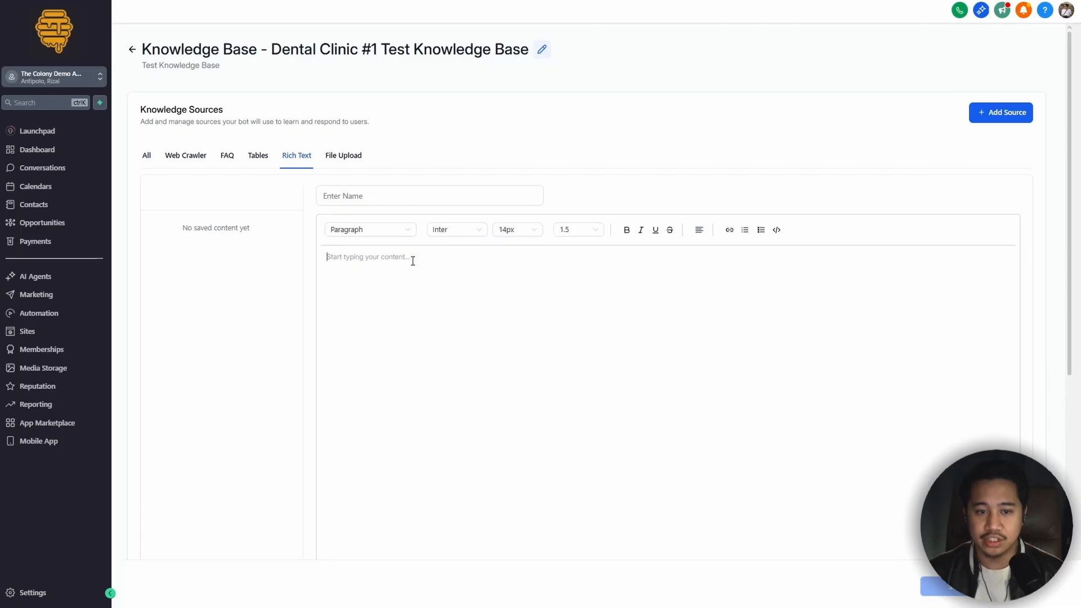
key(ctrl+v)
scroll(558, 509, up, 15)
Step: Name the rich text source "Mock Up Test knowledge Base" and save it
click(393, 194)
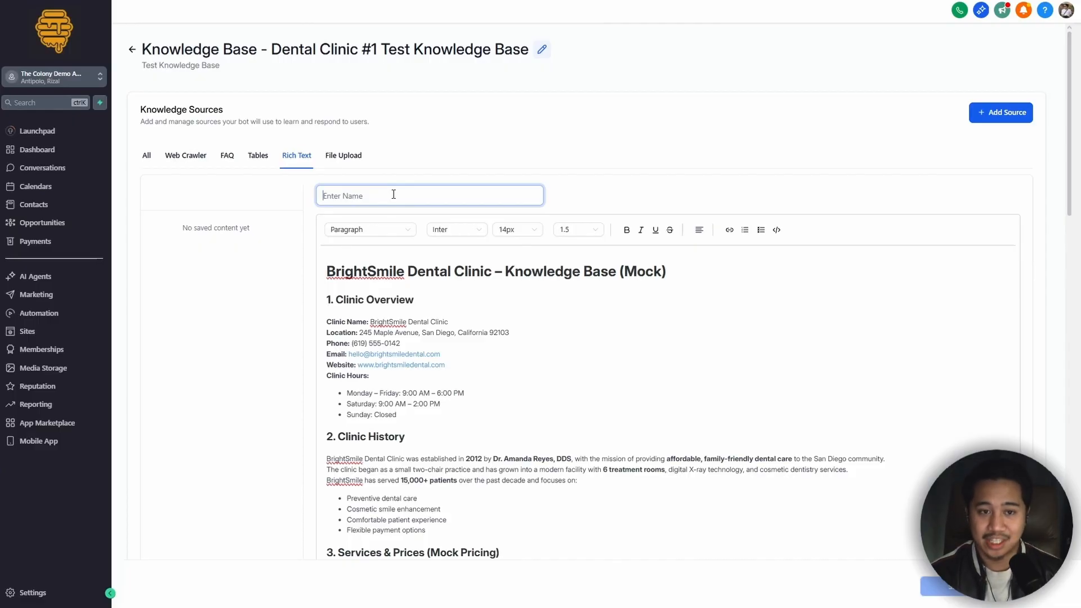
text(Mock Up Te)
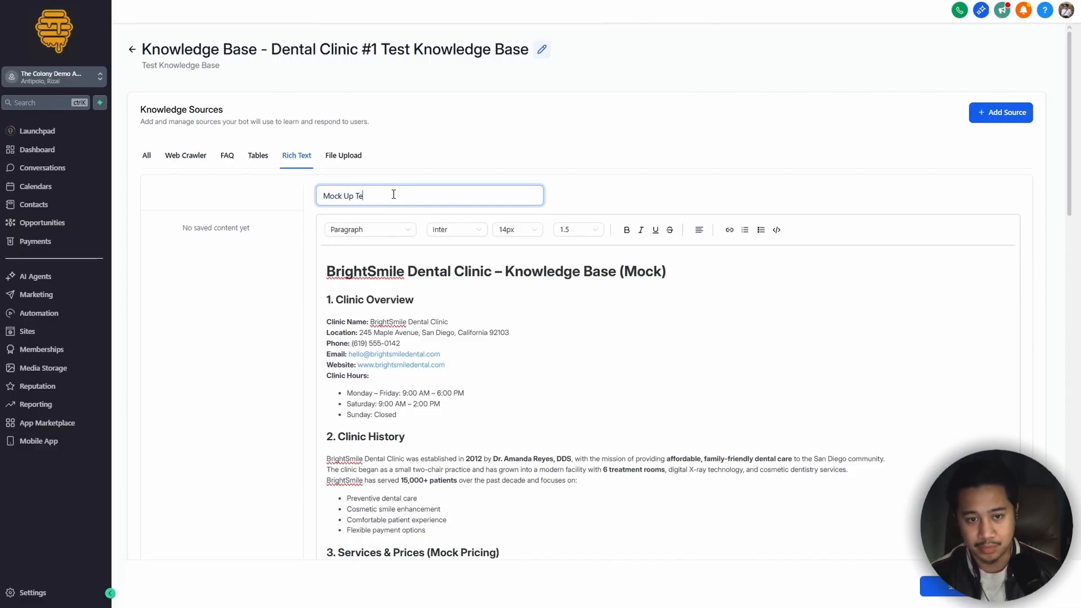
text(st Knowledge Base)
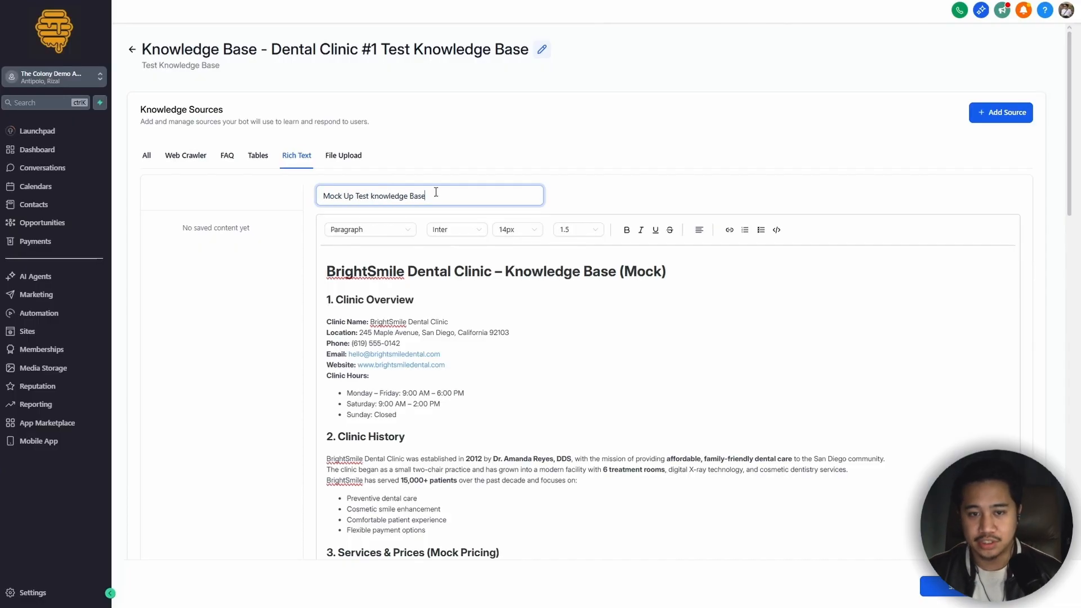
click(951, 587)
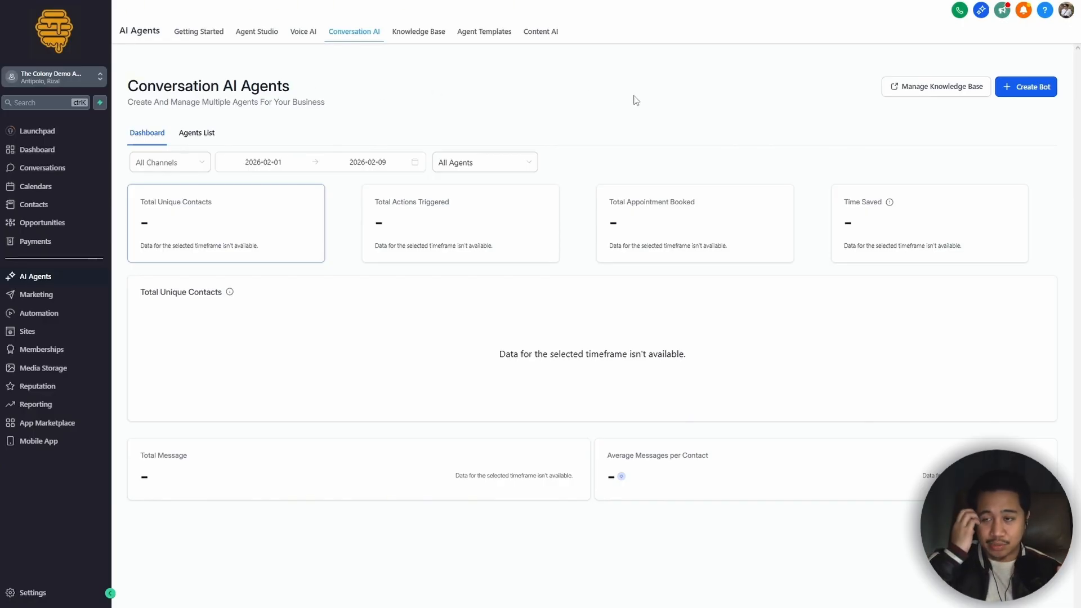
Step: Create a new prompt-based Conversation AI bot using the Start from Scratch option
click(1030, 95)
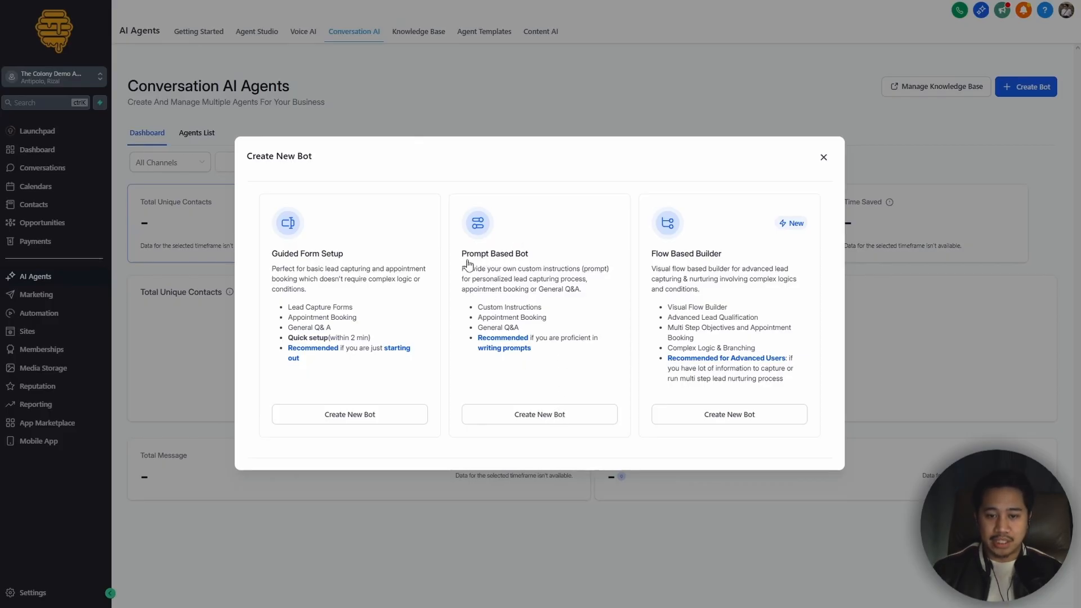
click(544, 415)
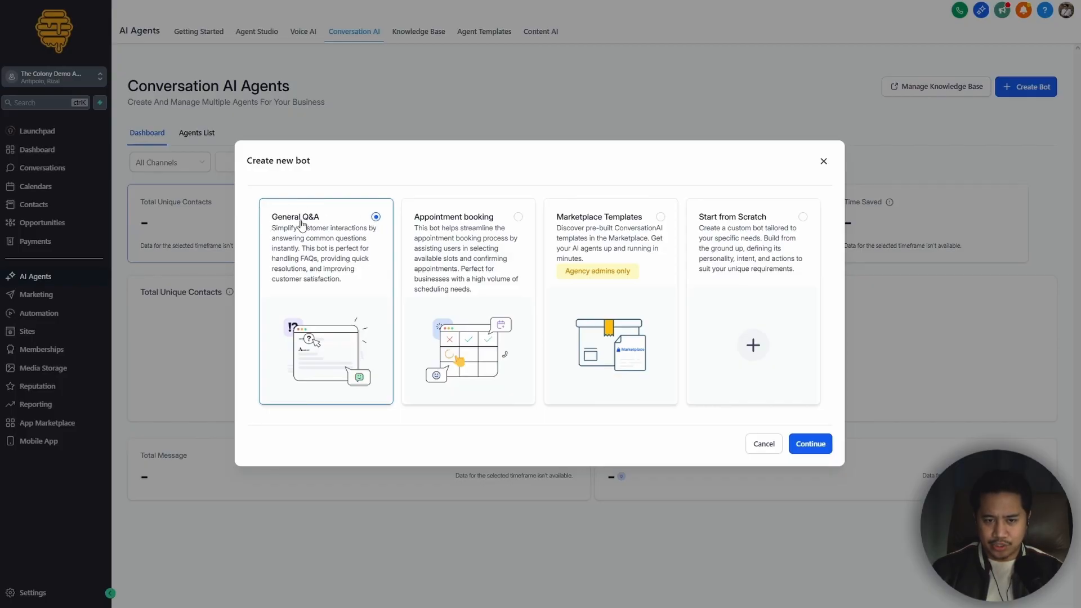
click(783, 231)
click(810, 444)
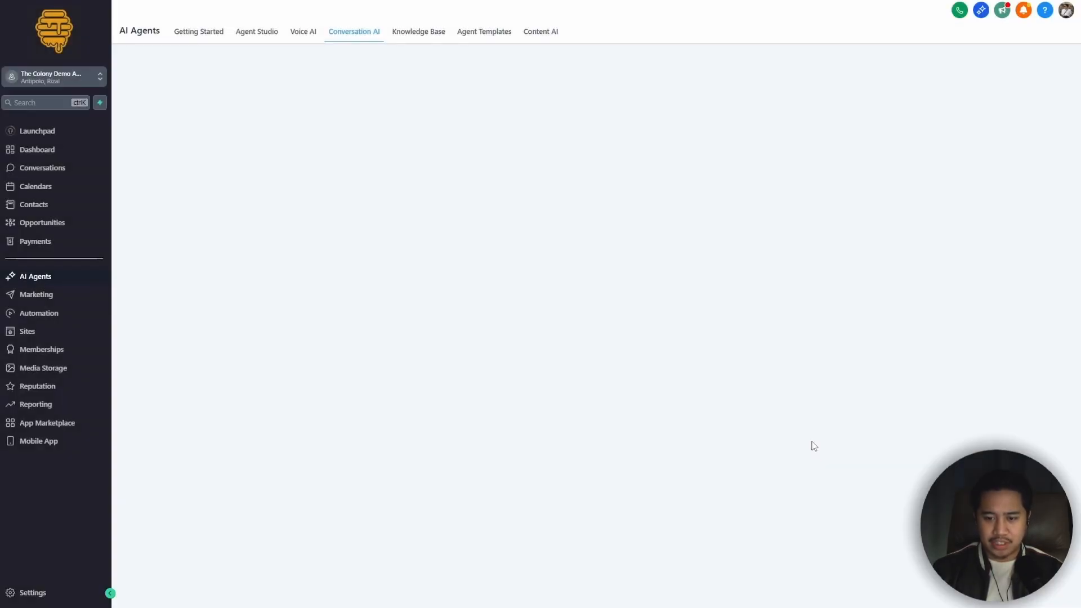
Step: Rename the new bot "Dental Clinic Bot Trial" and select the whole name
click(317, 214)
drag(381, 203, 145, 204)
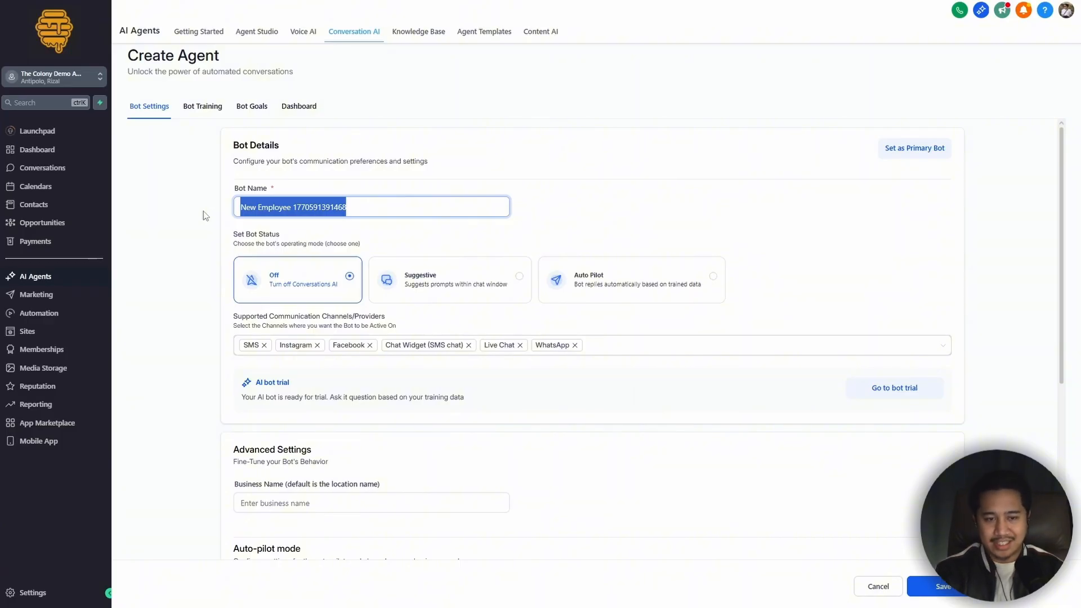
text(Dental Clinic Bot Trial)
key(ctrl+a)
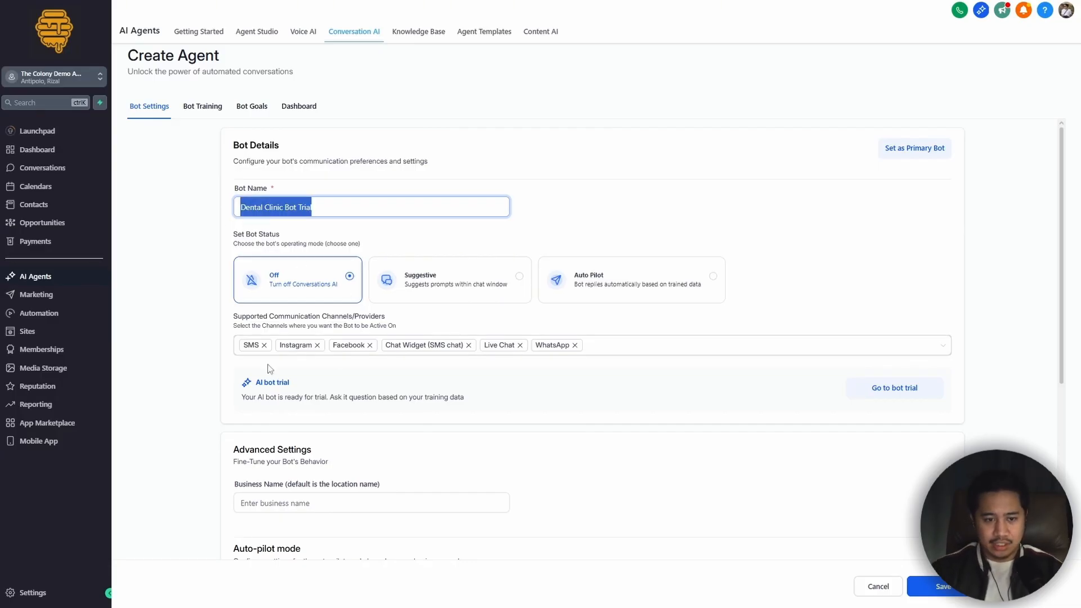
Step: Remove SMS and WhatsApp from the bot's supported channels, save the bot, and set its status to Auto Pilot
click(332, 362)
click(606, 354)
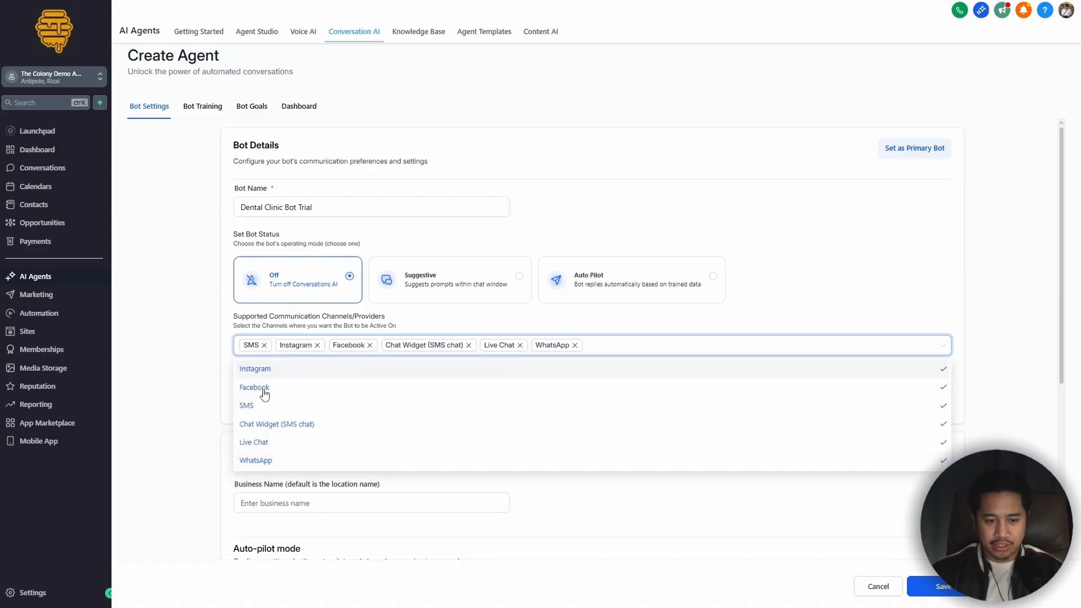
click(287, 409)
click(278, 460)
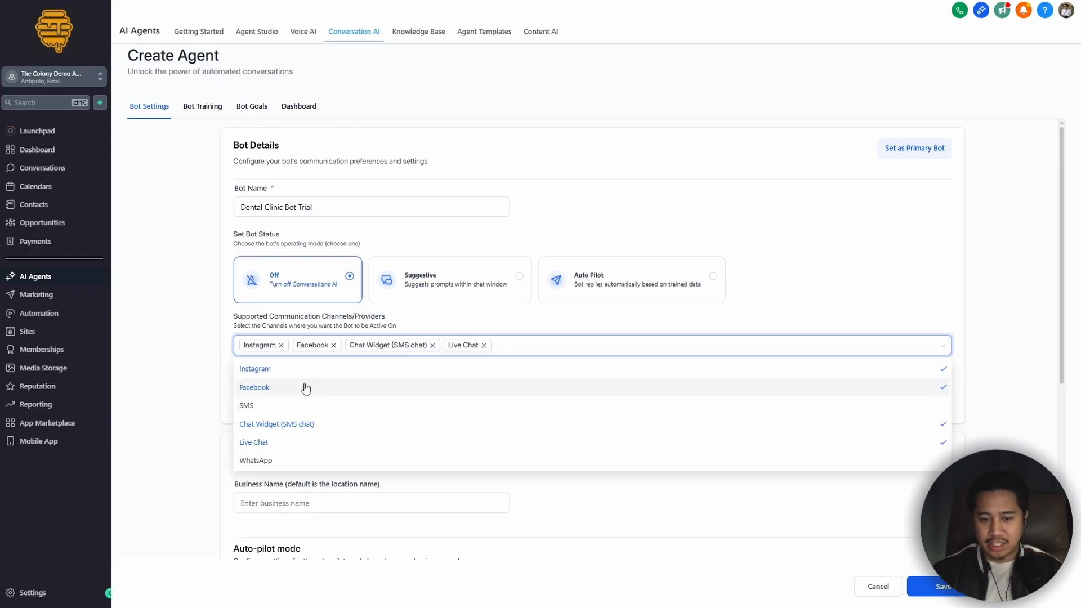
click(939, 582)
click(631, 290)
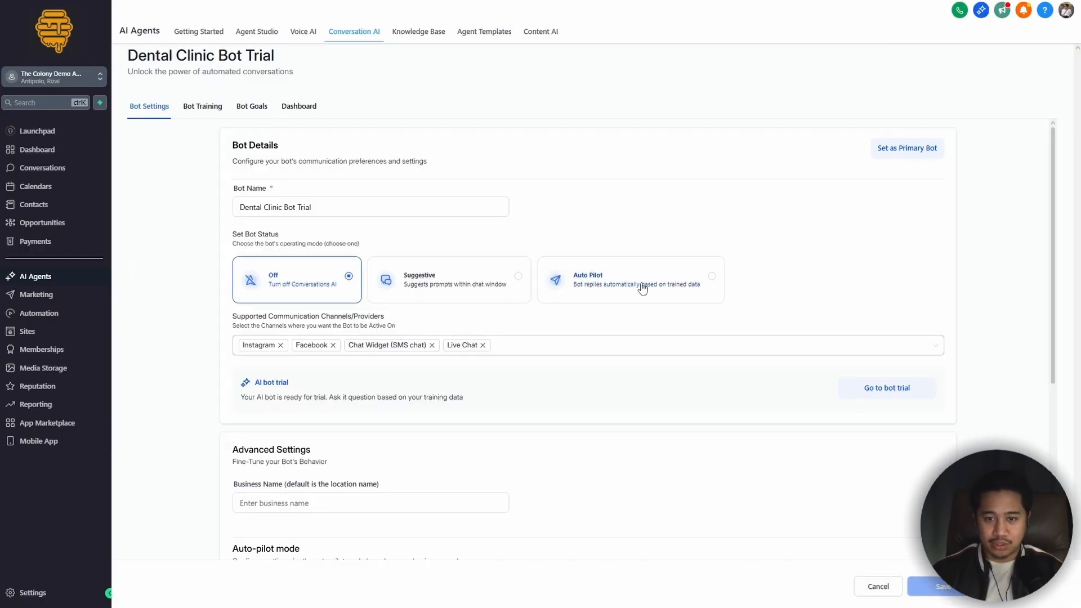
click(636, 283)
Step: Review the bot's advanced settings, including business name, wait time before responding and maximum messages per conversation
scroll(466, 422, down, 4)
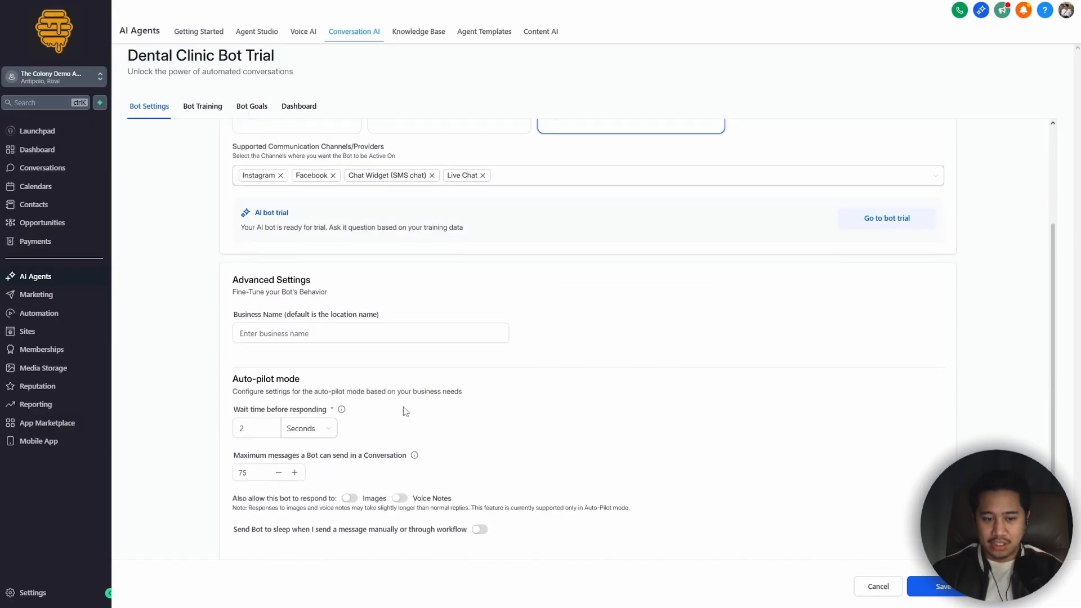
scroll(219, 255, down, 1)
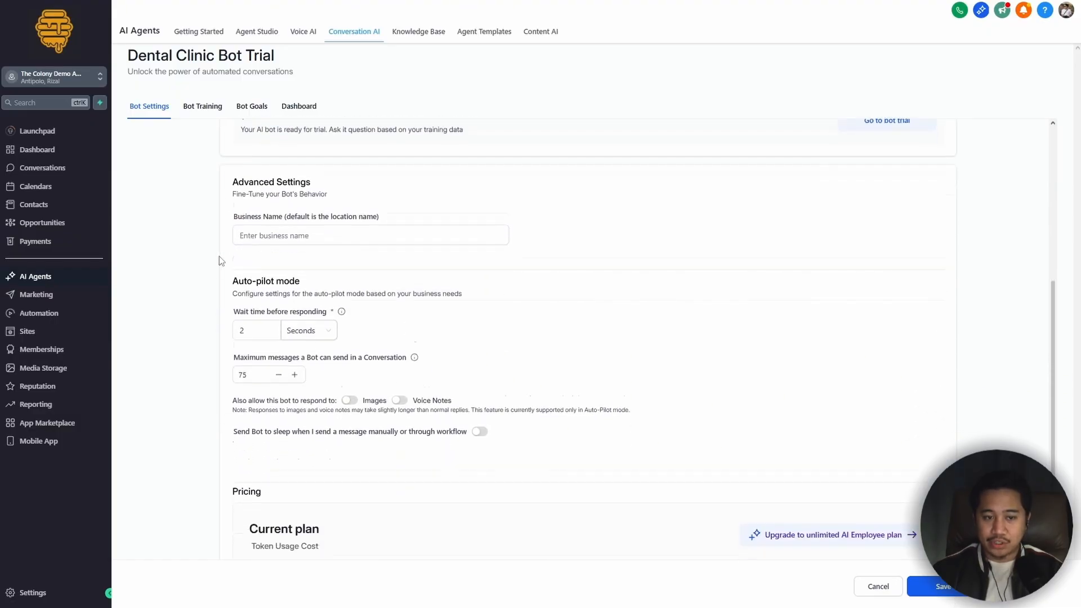
drag(233, 172, 330, 174)
click(346, 178)
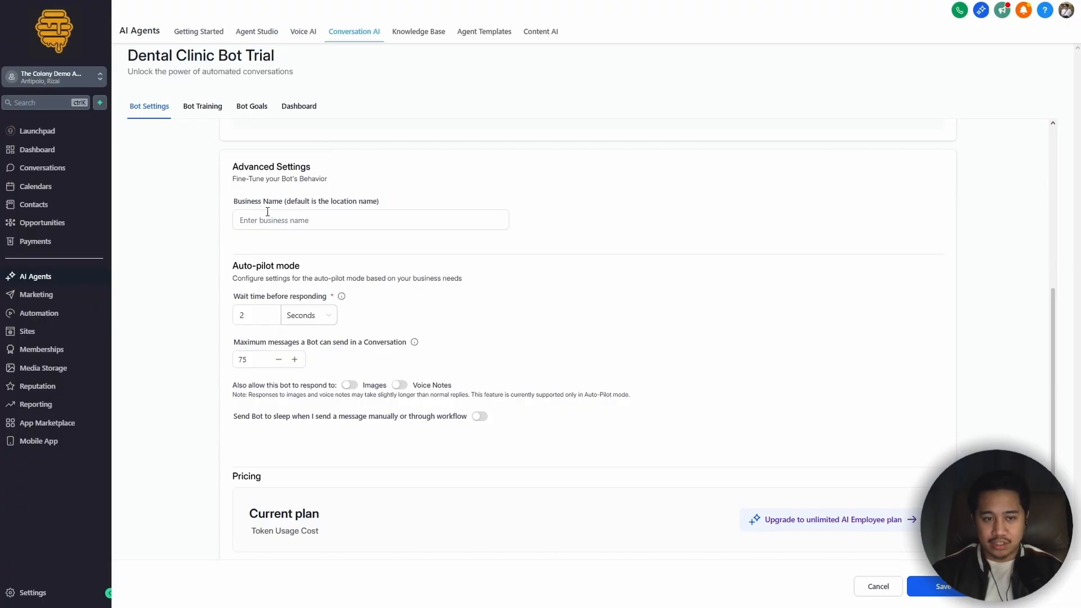
scroll(373, 273, up, 1)
click(258, 250)
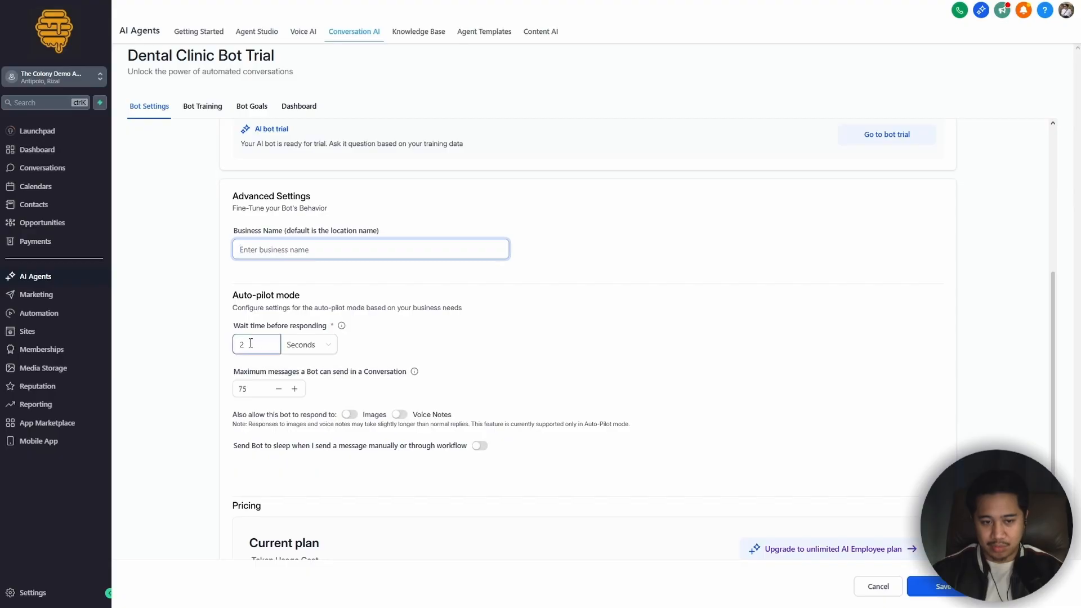
drag(235, 327, 347, 329)
click(393, 363)
drag(224, 373, 319, 372)
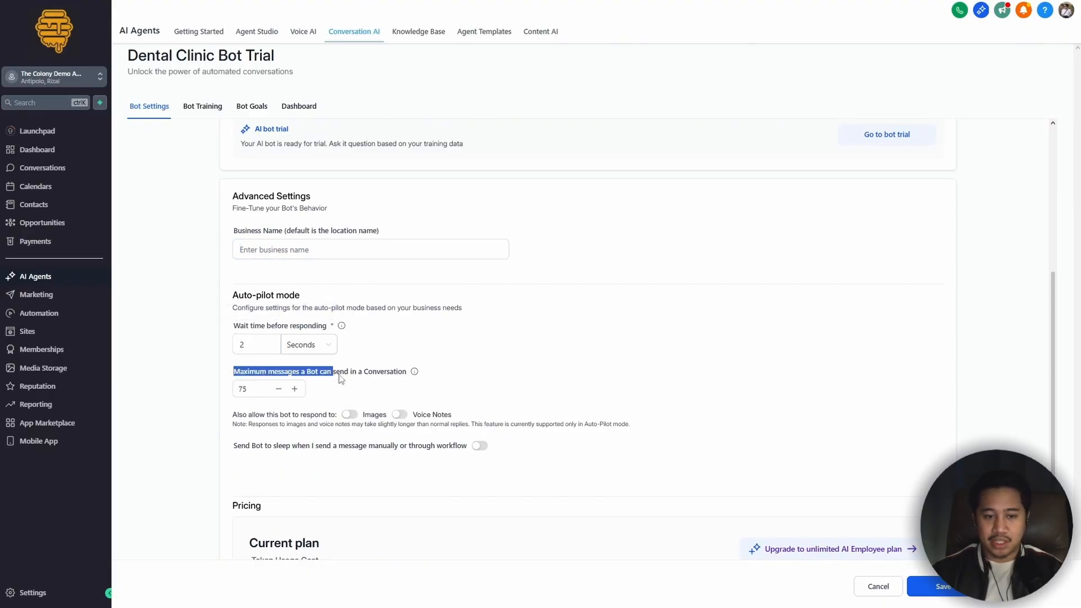
click(394, 378)
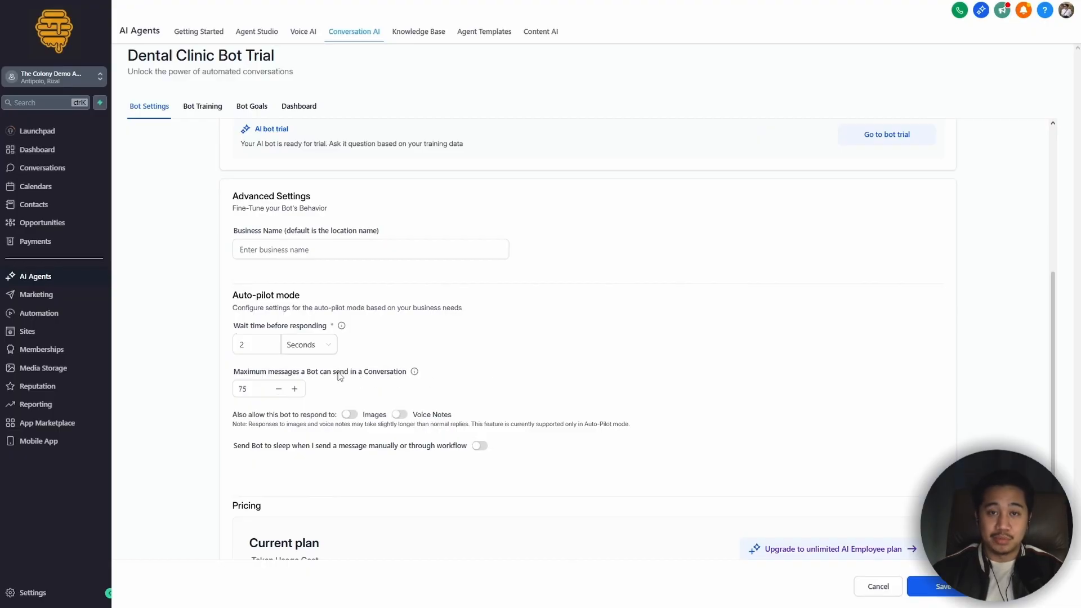
Step: Switch to the ChatGPT mock knowledge base and copy "BrightSmile" from the clinic's name in the heading
scroll(374, 328, up, 1)
click(336, 307)
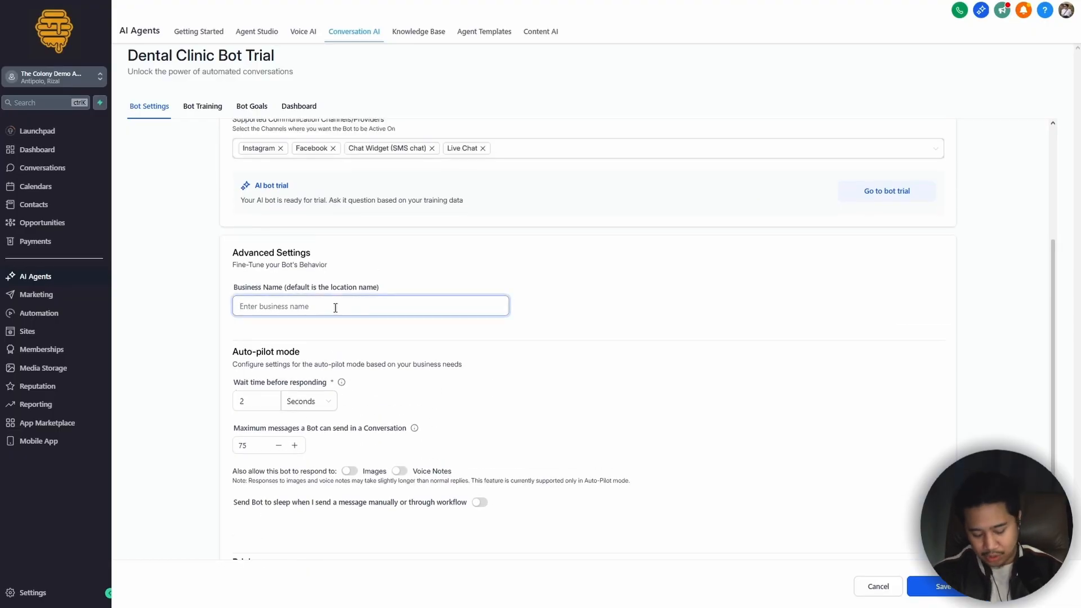
click(635, 338)
key(F11)
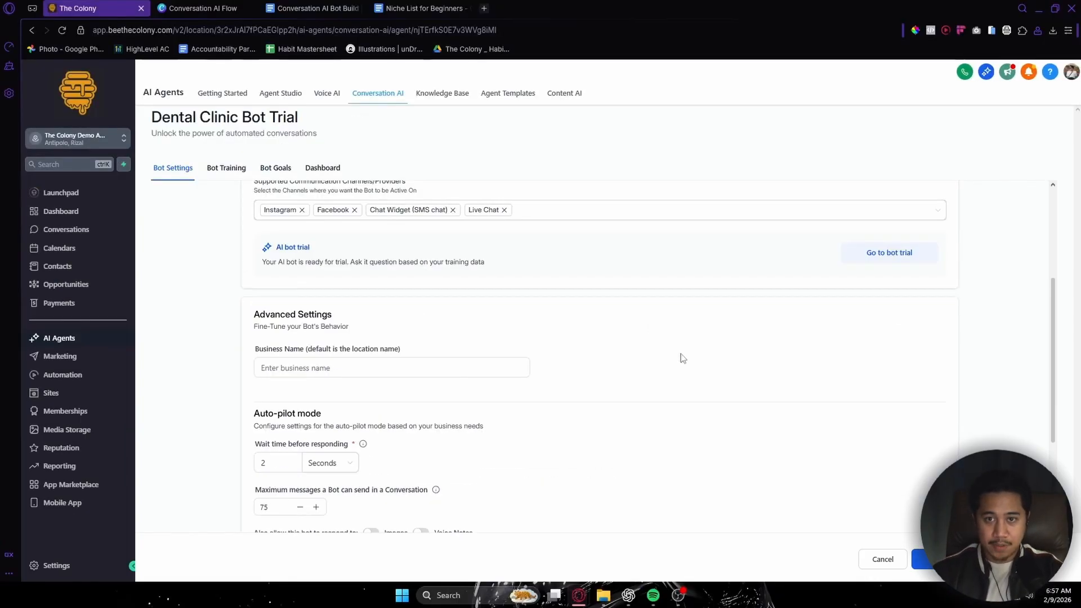
key(alt+Tab)
drag(311, 174, 485, 183)
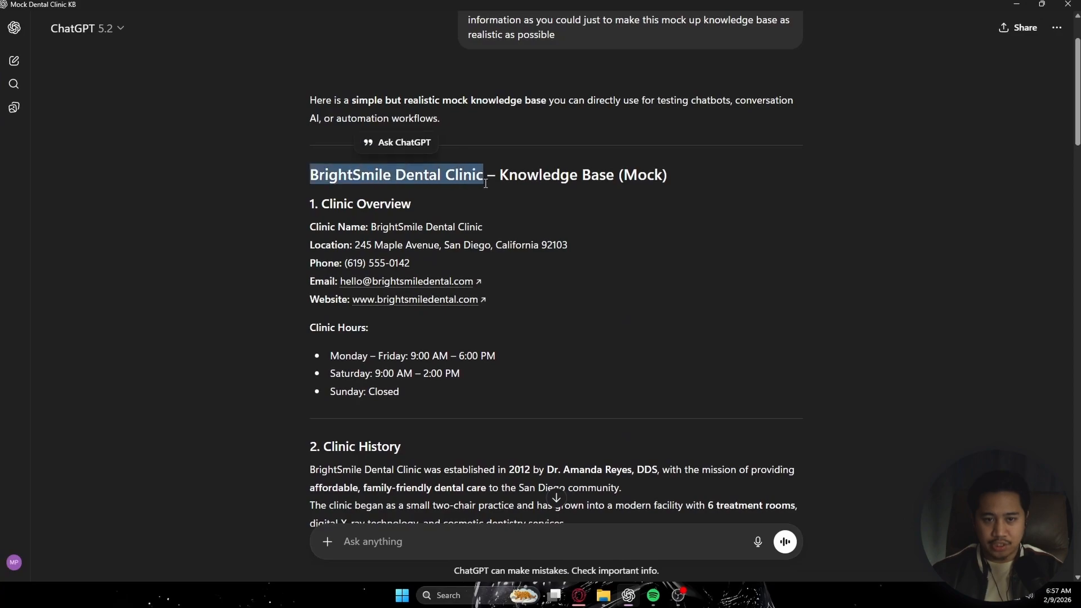
click(383, 178)
drag(314, 175, 394, 178)
key(ctrl+c)
Step: Return to the CRM, set the bot's business name to "BrightSmile", and save the bot
click(1014, 4)
click(408, 376)
key(ctrl+v)
click(721, 380)
key(F11)
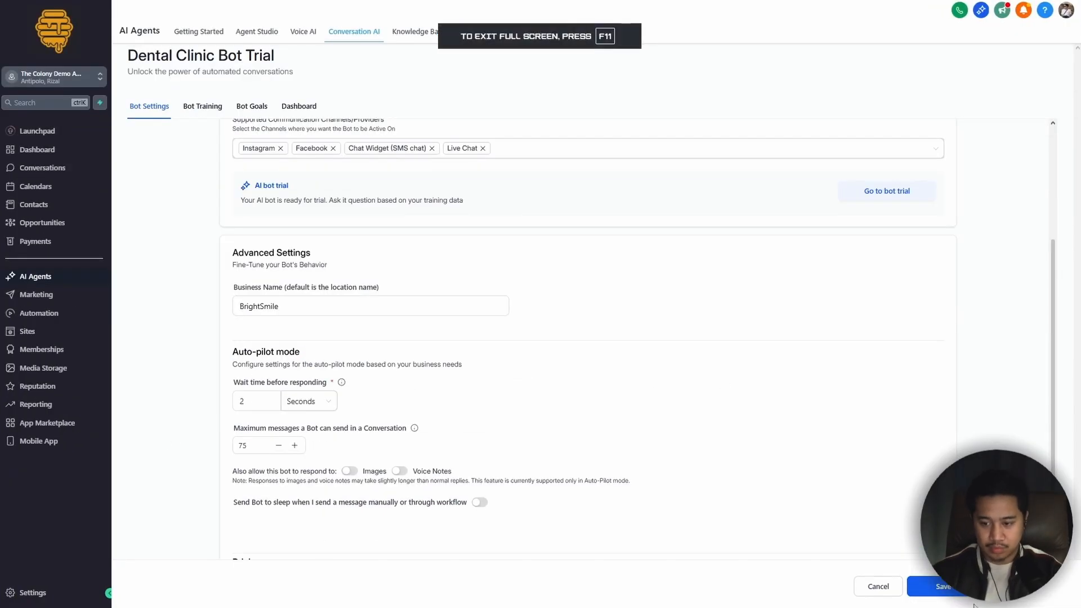
click(943, 586)
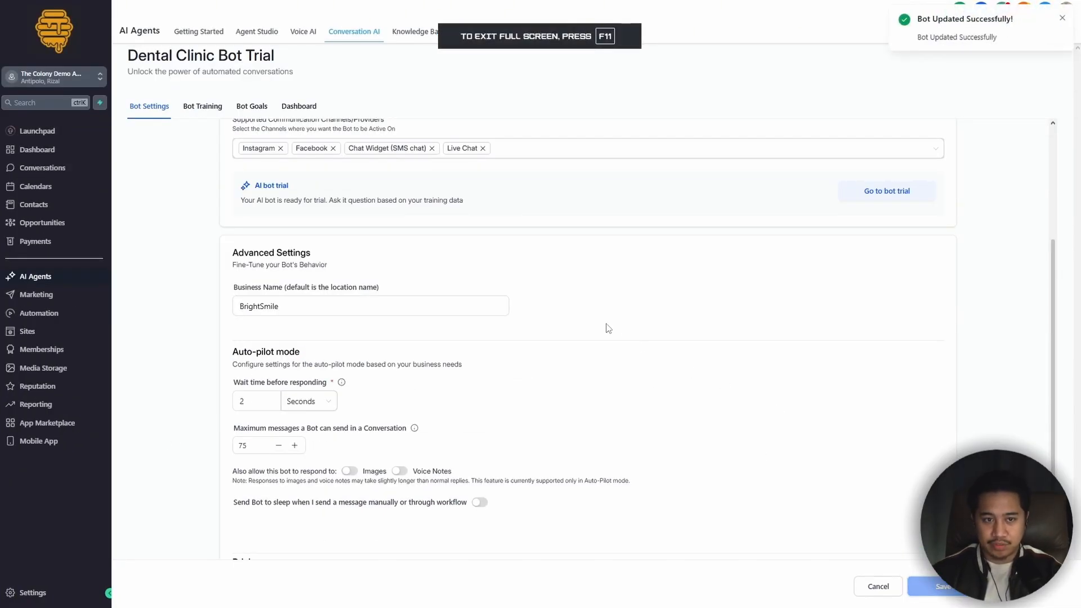
scroll(354, 110, up, 4)
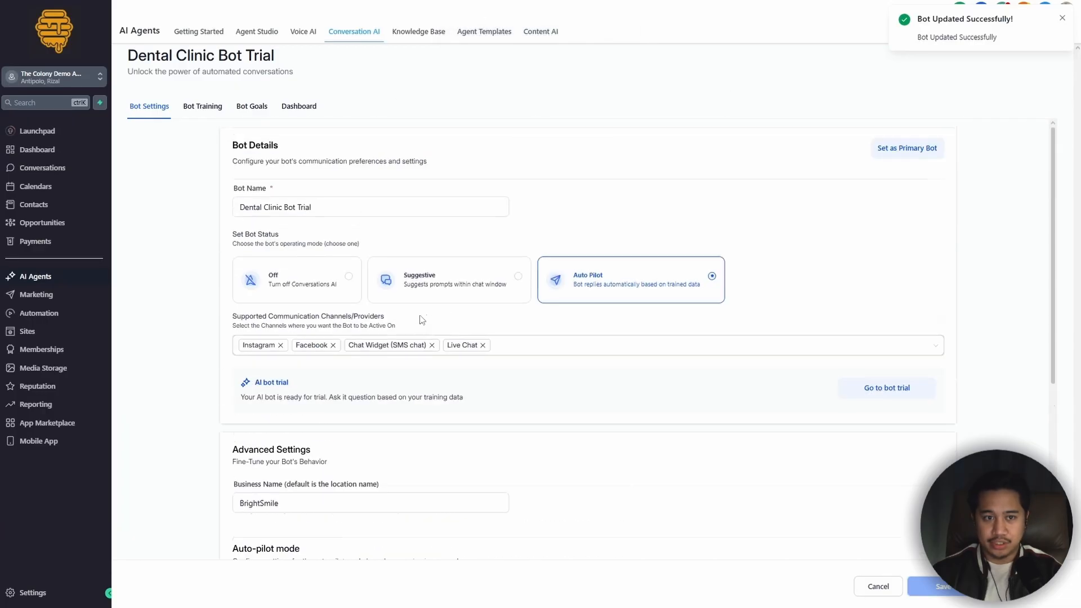
click(1062, 18)
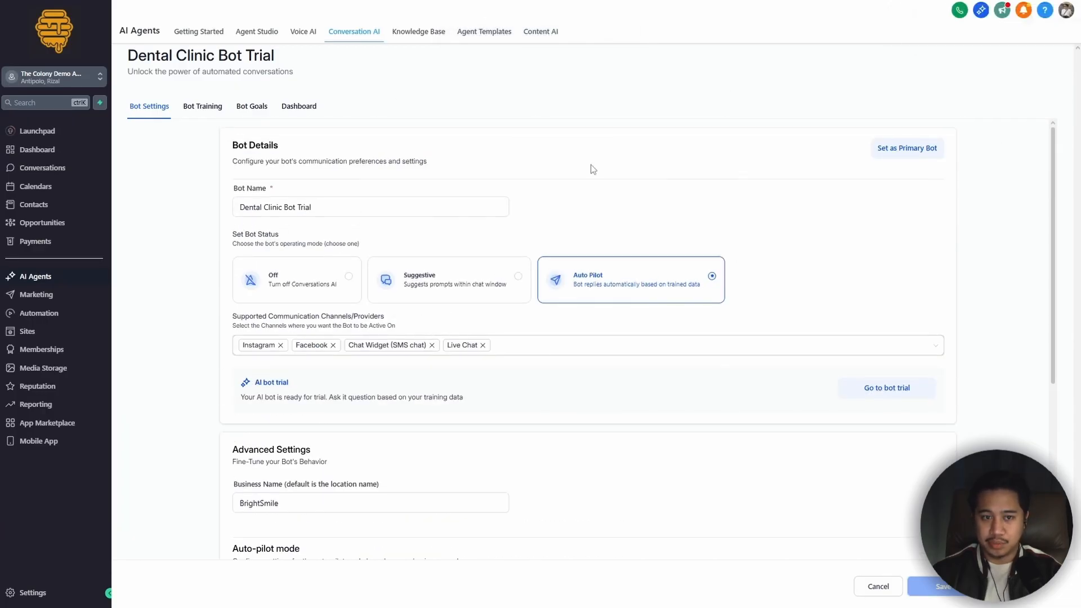
Step: Make Dental Clinic Bot Trial the subaccount's primary bot in place of Sunny AI and save the bot
click(906, 149)
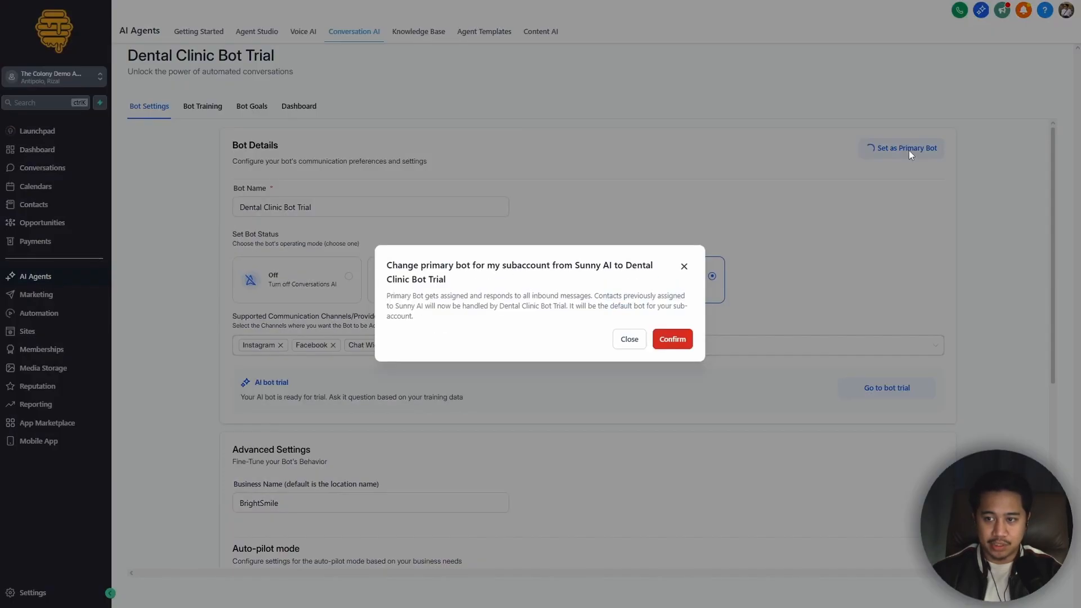
click(671, 343)
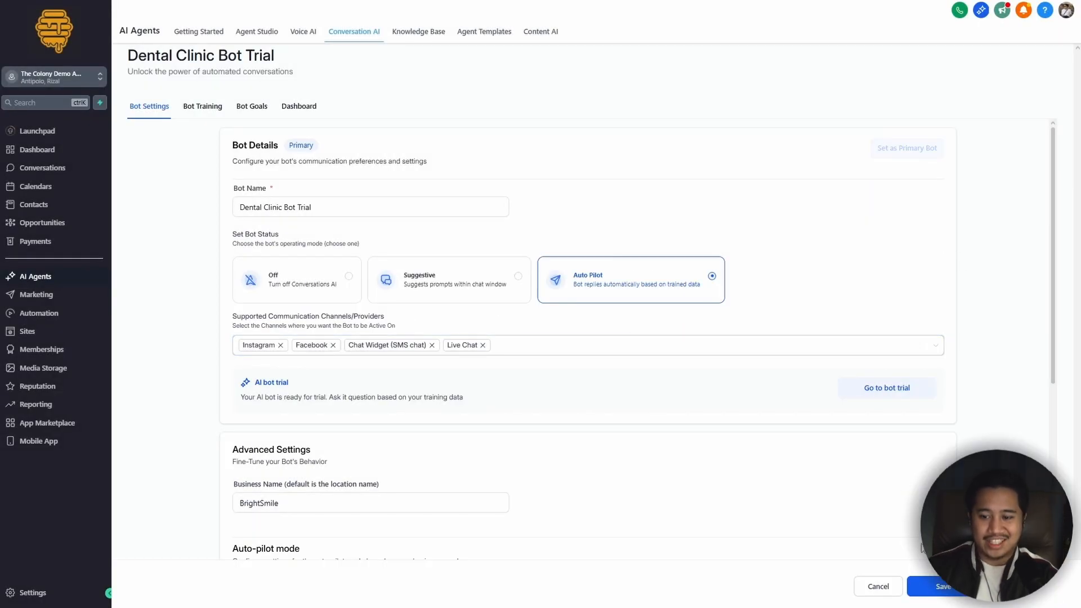
click(944, 591)
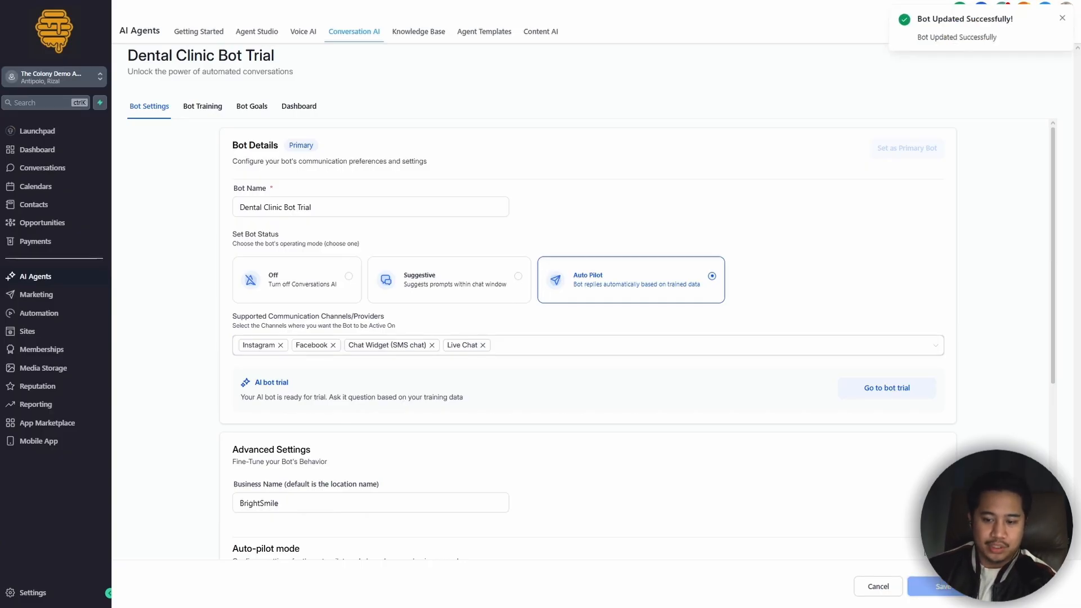
Step: Attach the Dental Clinic #1 Test Knowledge Base to the bot in its training settings
click(216, 111)
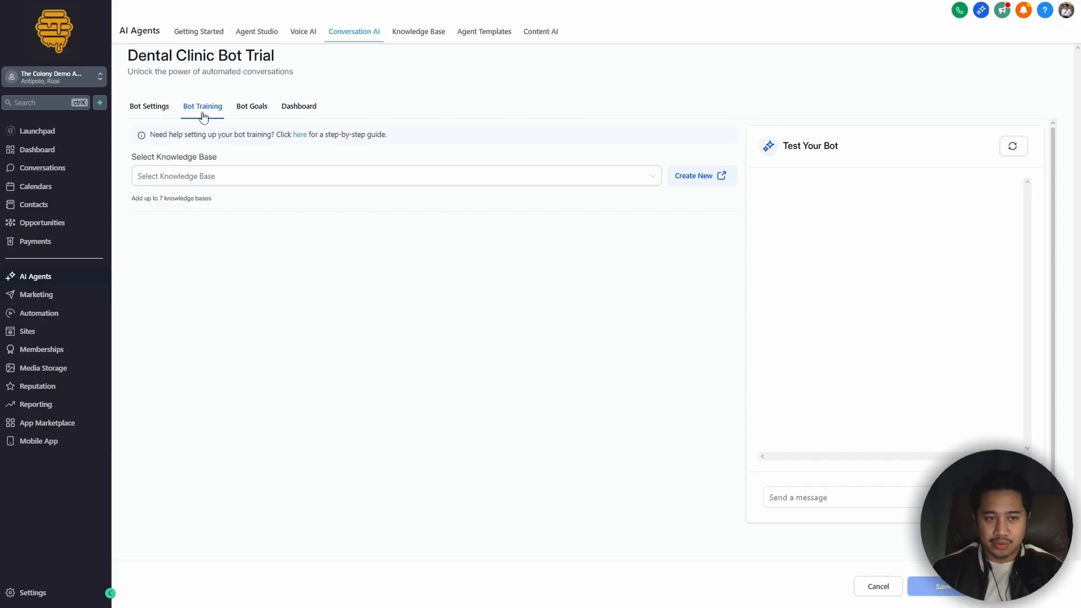
click(211, 176)
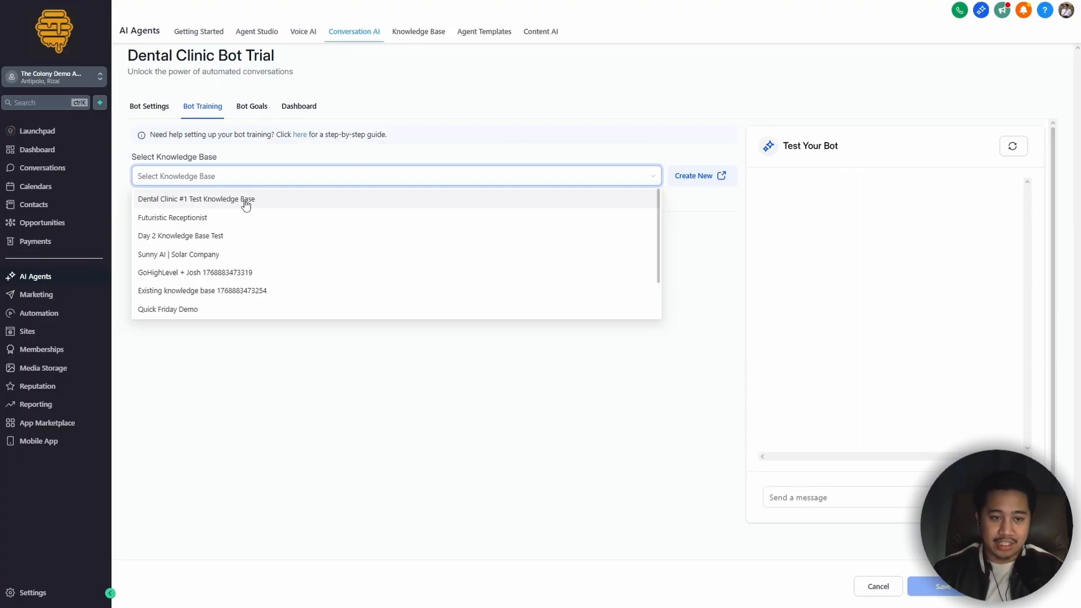
click(246, 200)
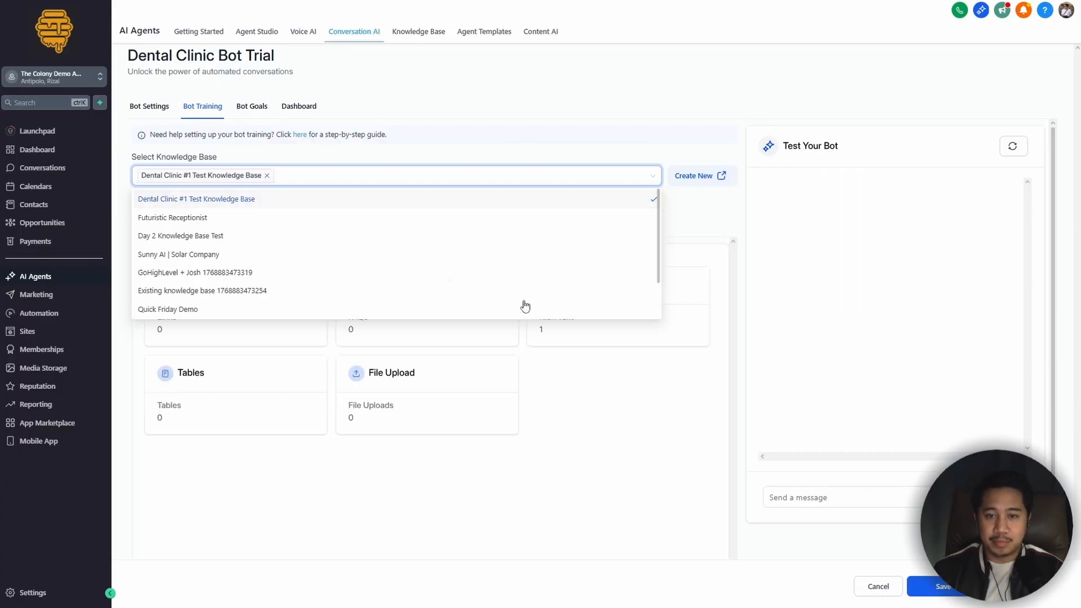
click(726, 263)
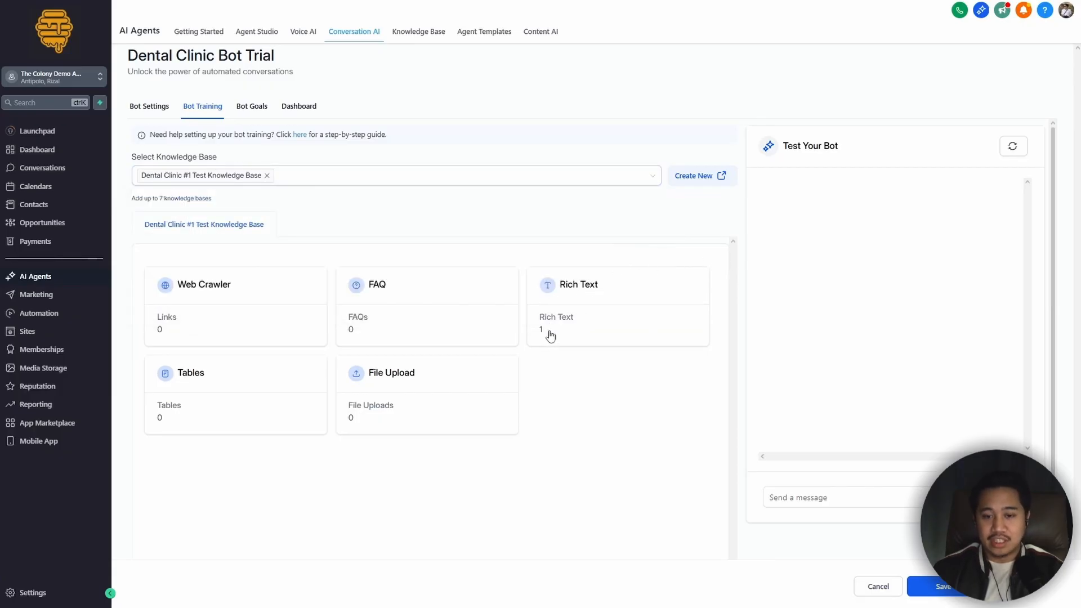
Step: Test the bot by asking "Hi how are you, where are you guys located?" and read its reply
click(834, 501)
text(H)
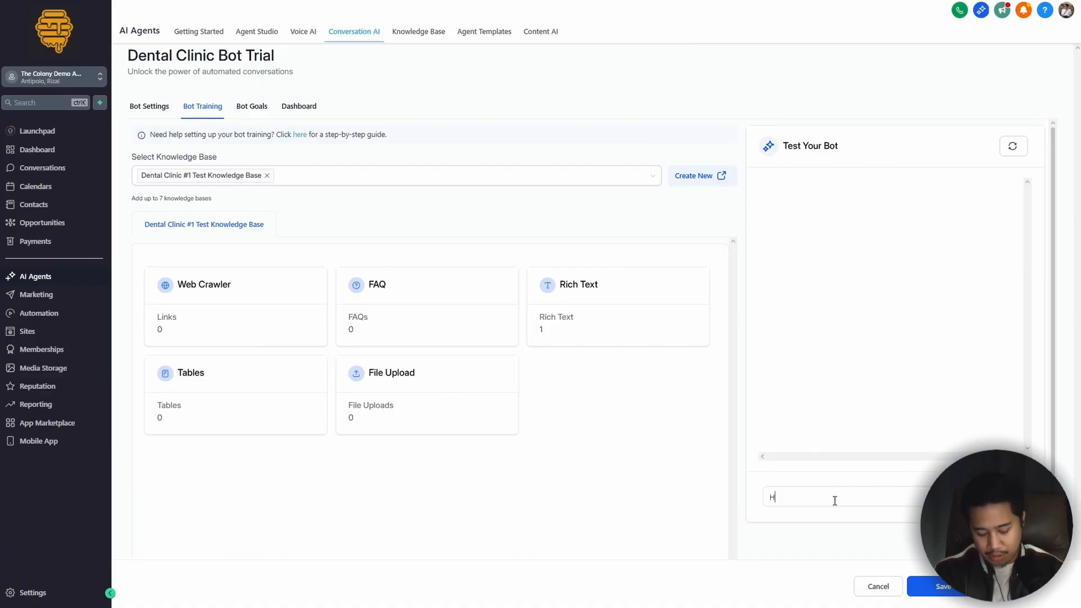
text(i how are you, wh)
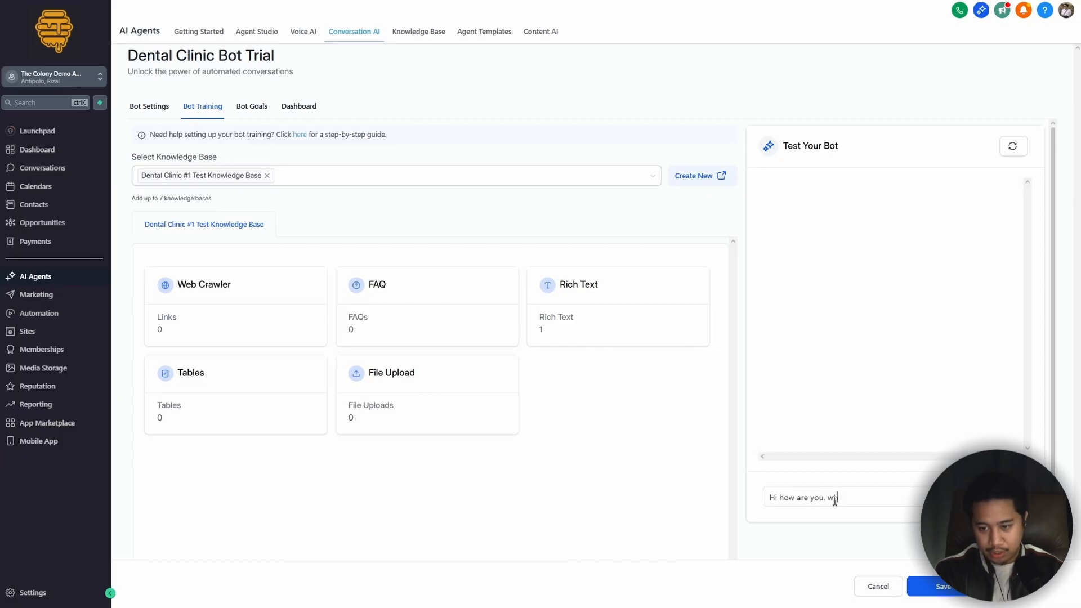
text(ere are you guys located?)
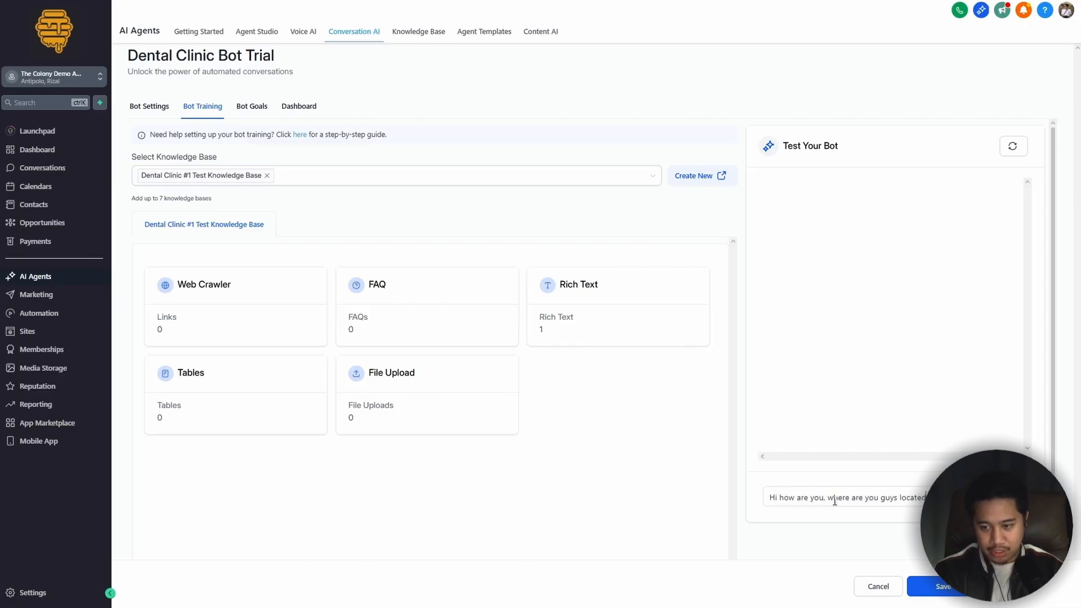
key(Return)
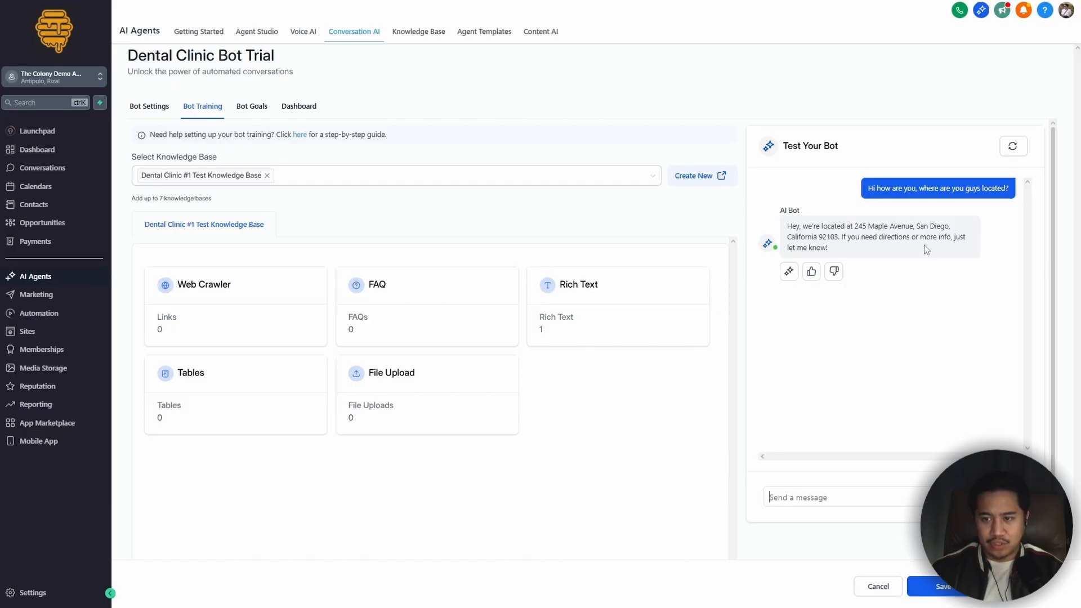
triple_click(831, 249)
click(859, 258)
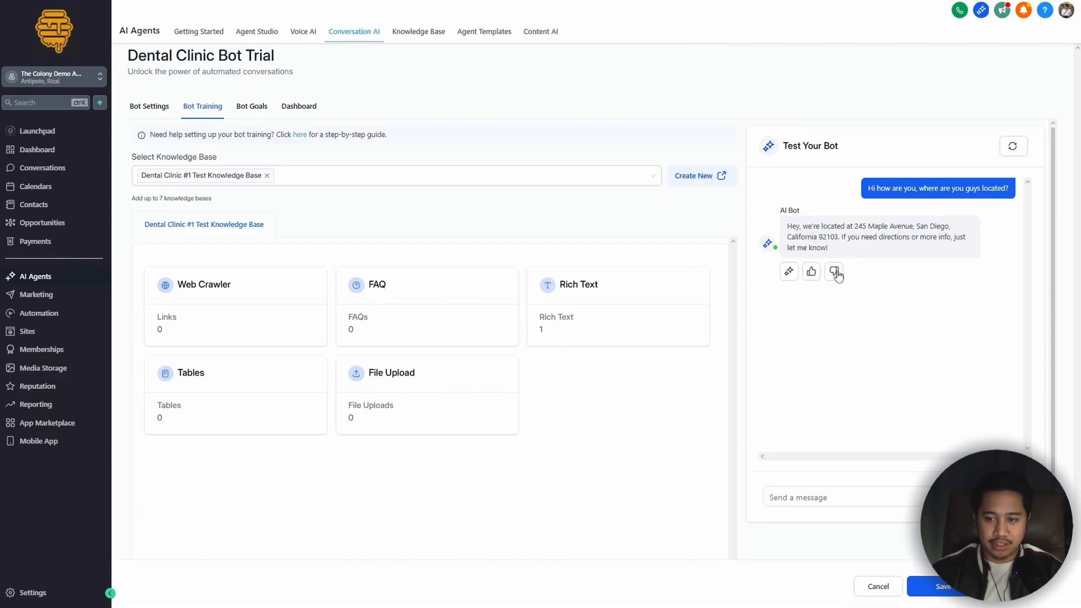
Step: Rate the bot's location reply negatively, review the editable answer in the training dialog, and cancel without training the bot
click(834, 272)
drag(645, 292, 441, 284)
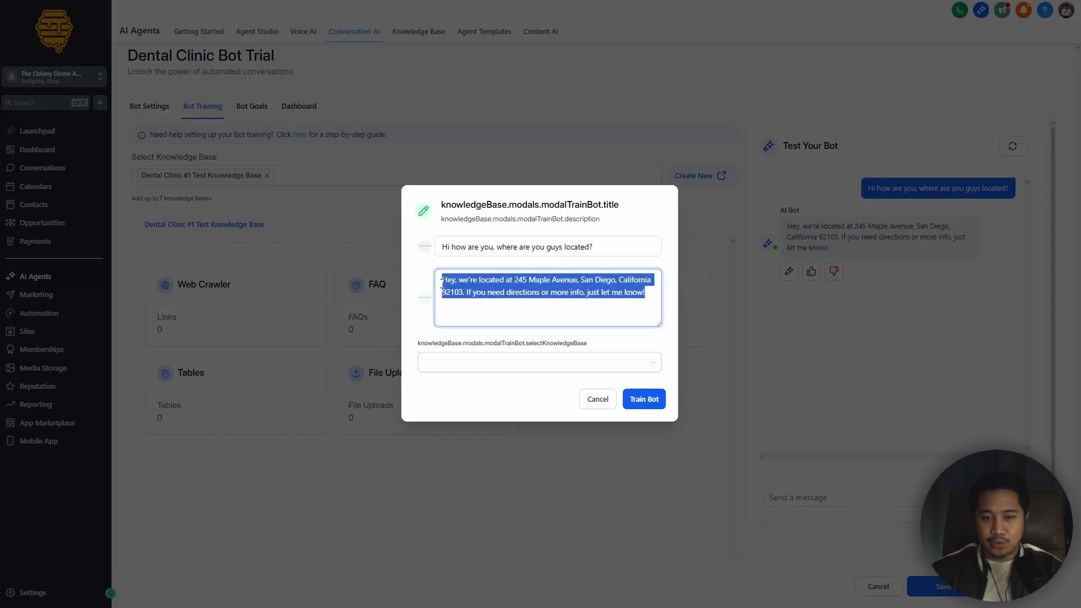
click(645, 295)
drag(645, 293, 419, 271)
click(602, 402)
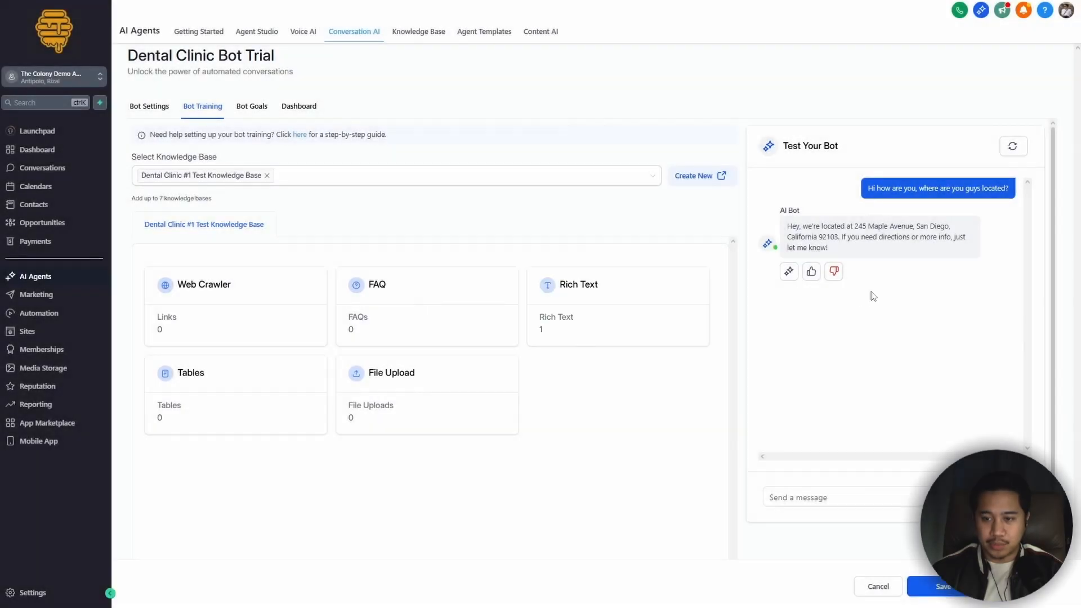
drag(838, 254, 787, 227)
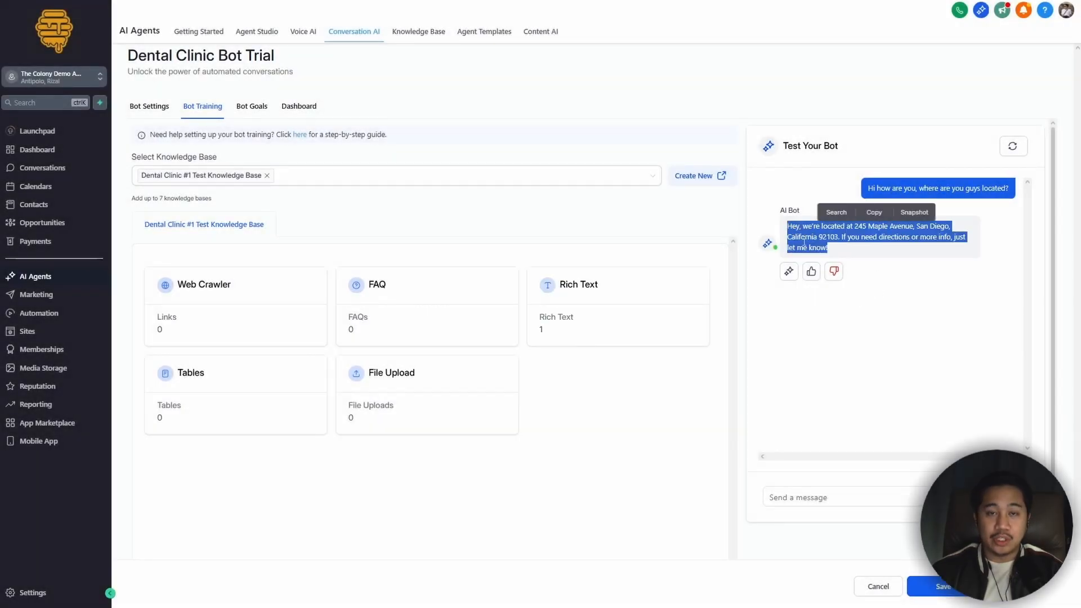
click(879, 289)
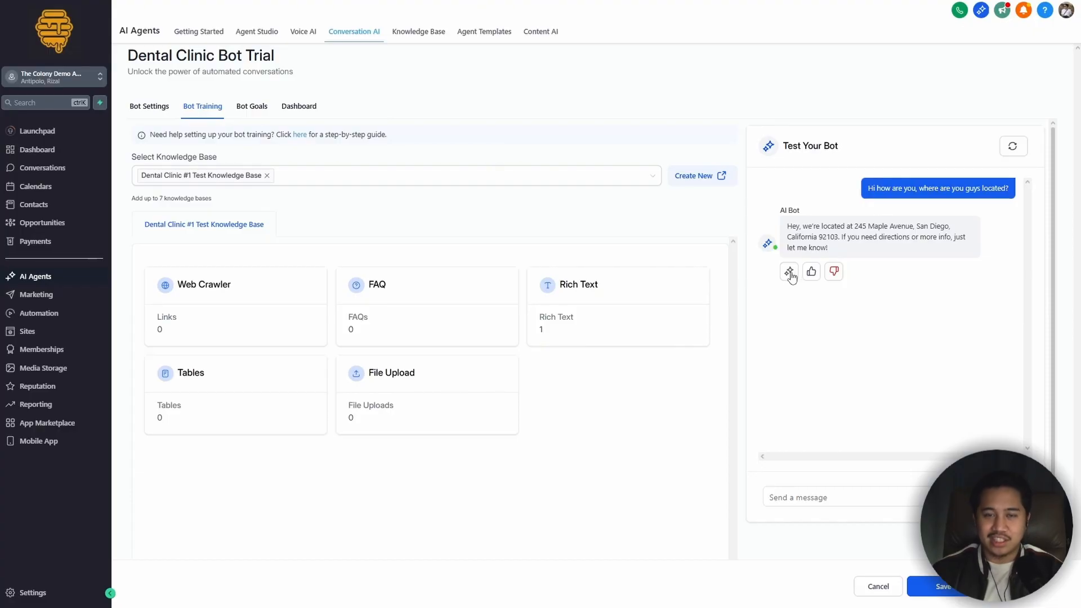
Step: Open the AI response info for the location reply and examine the knowledge chunks behind it
click(789, 273)
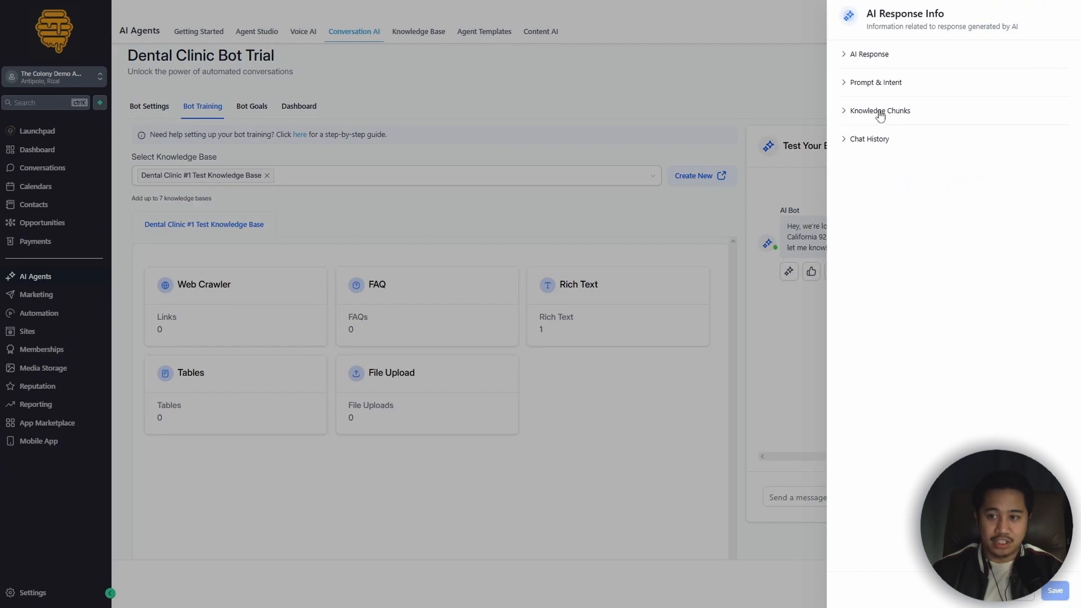
click(855, 113)
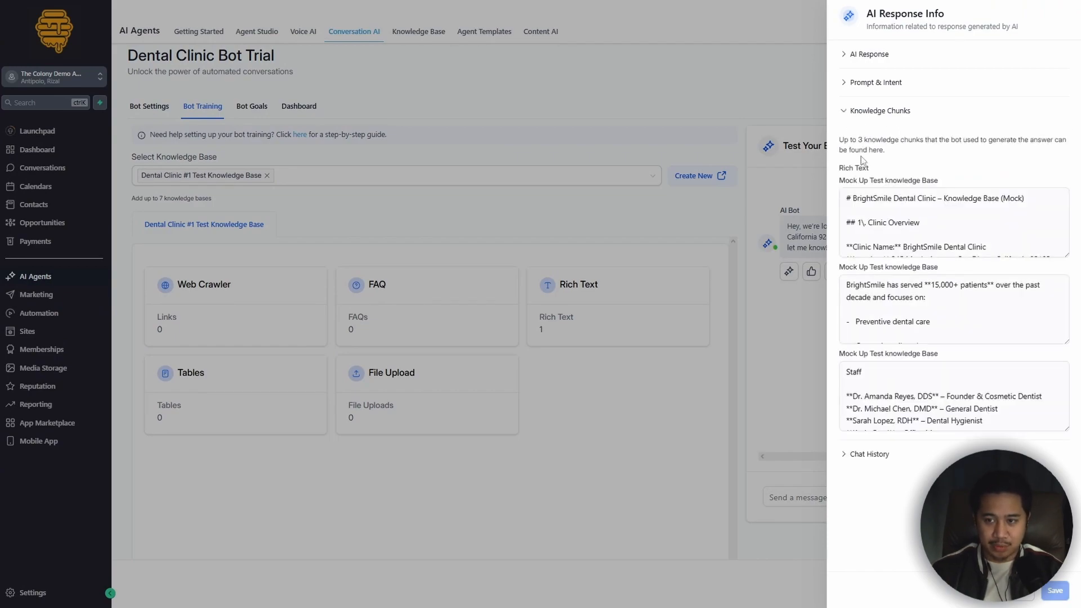
drag(841, 168, 876, 172)
click(964, 173)
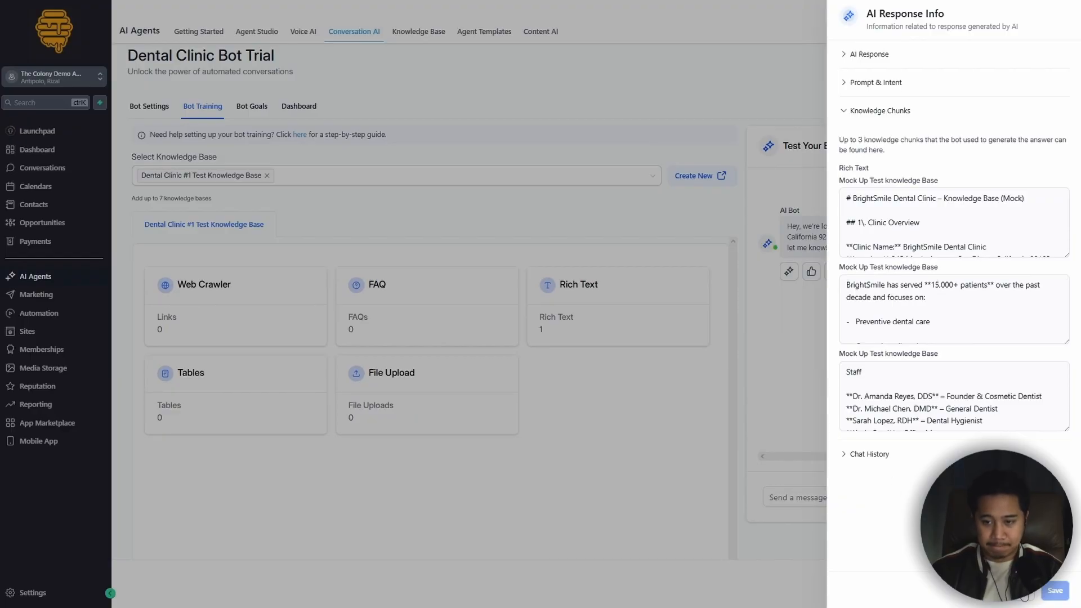
Step: Close the AI response info and save the bot's pending training changes while leaving the training settings
click(1023, 591)
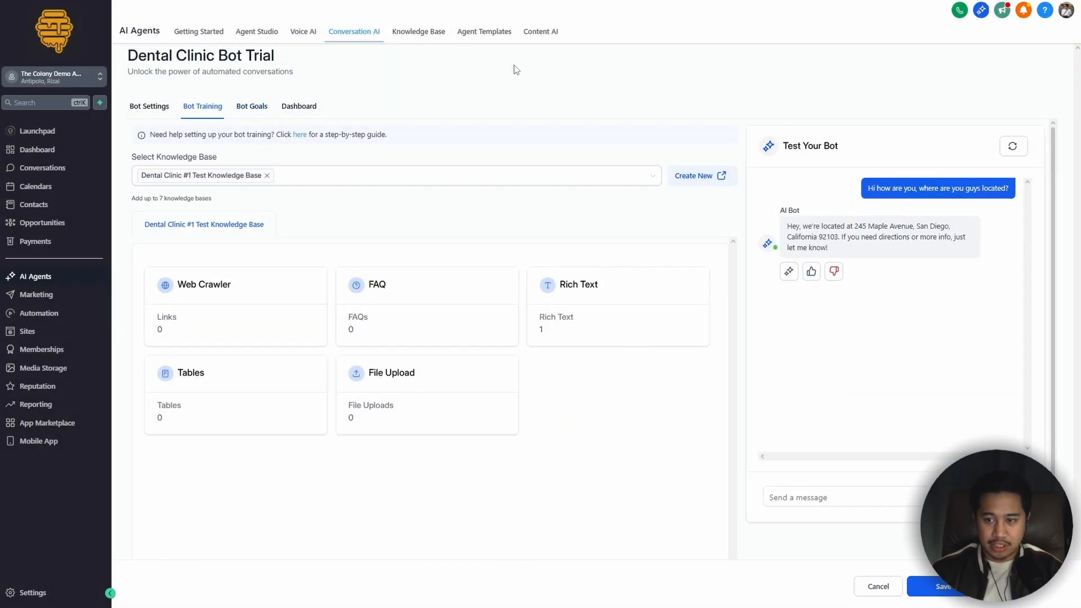
click(251, 115)
click(627, 321)
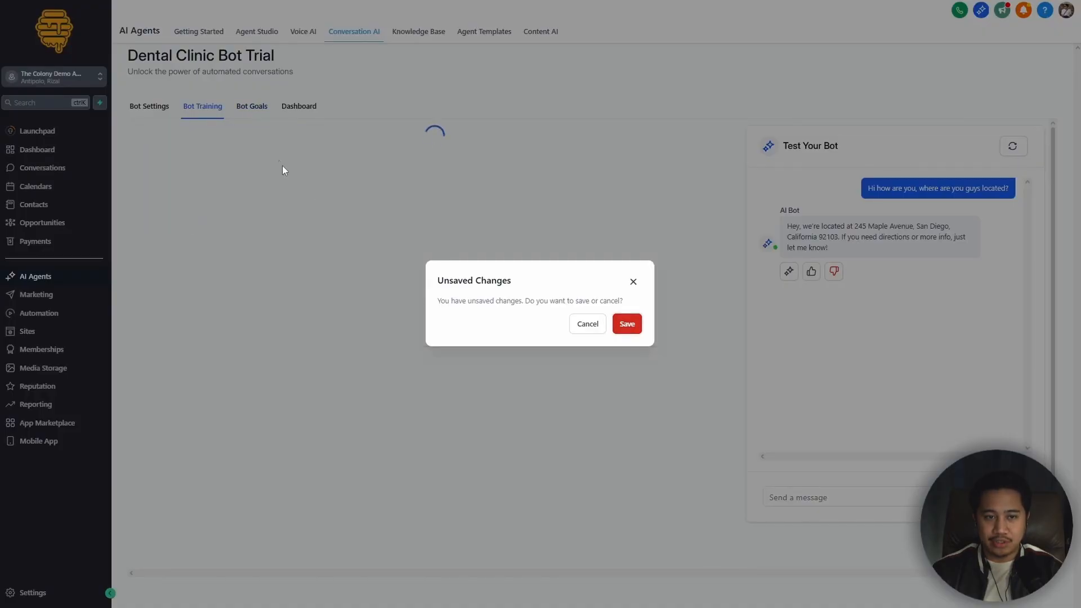
Step: Open the bot's goals, view the expanded Personality, Goal and Additional Information prompt, and close it without saving
click(253, 108)
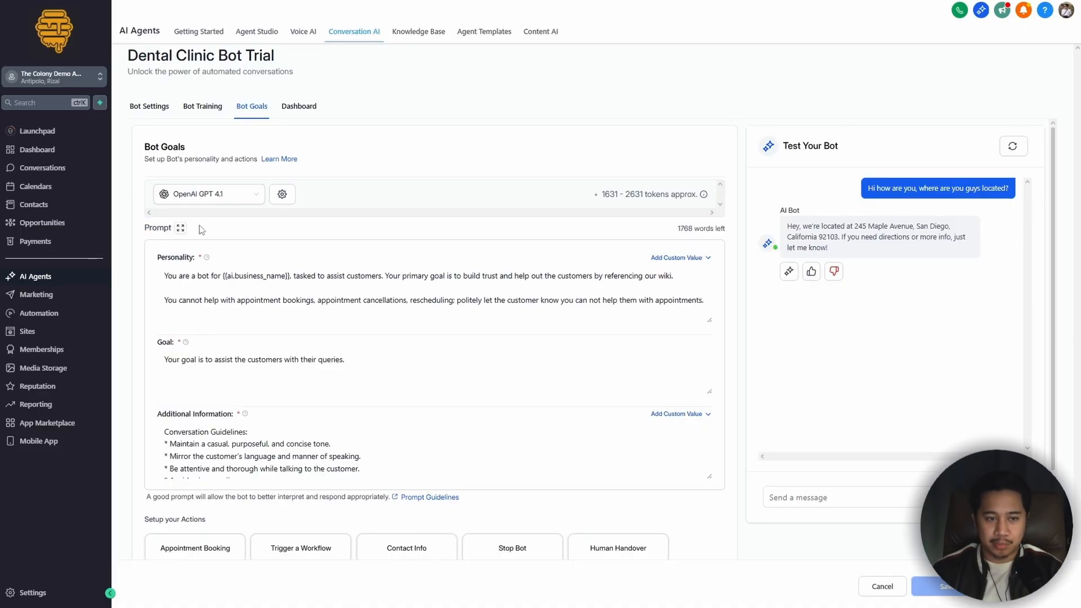
click(181, 228)
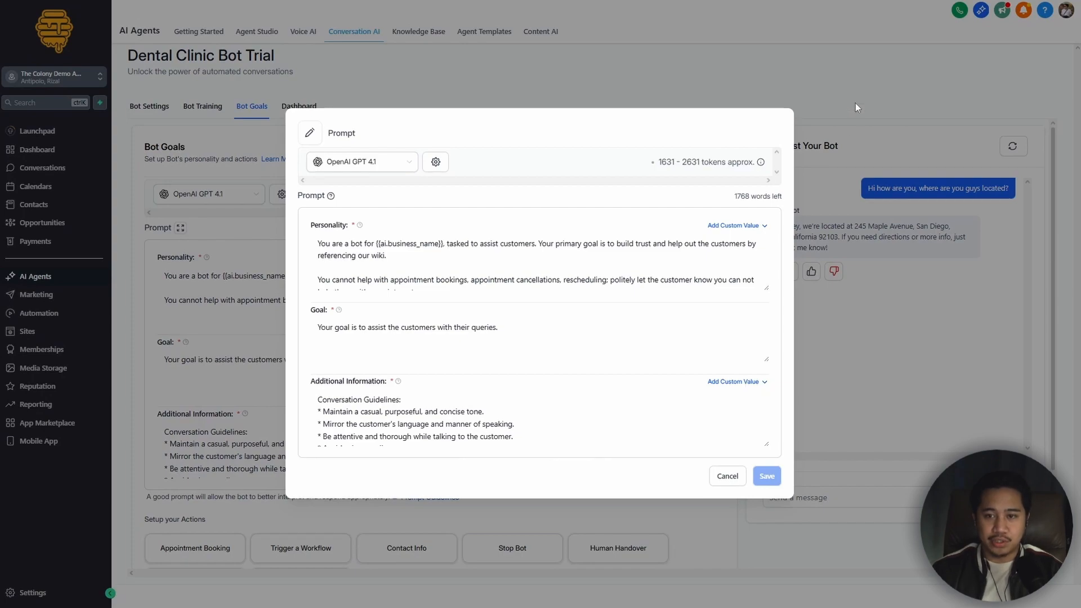
click(732, 478)
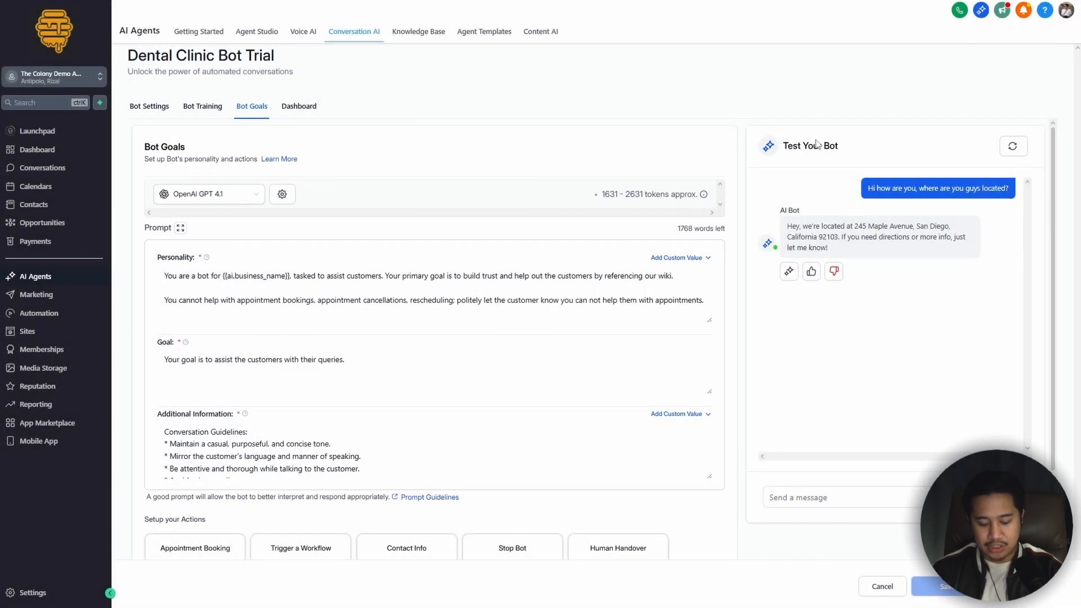
Step: Switch to the Conversation AI Bot Build document in Google Docs and read the Step 0 bot setup instructions
key(alt+Tab)
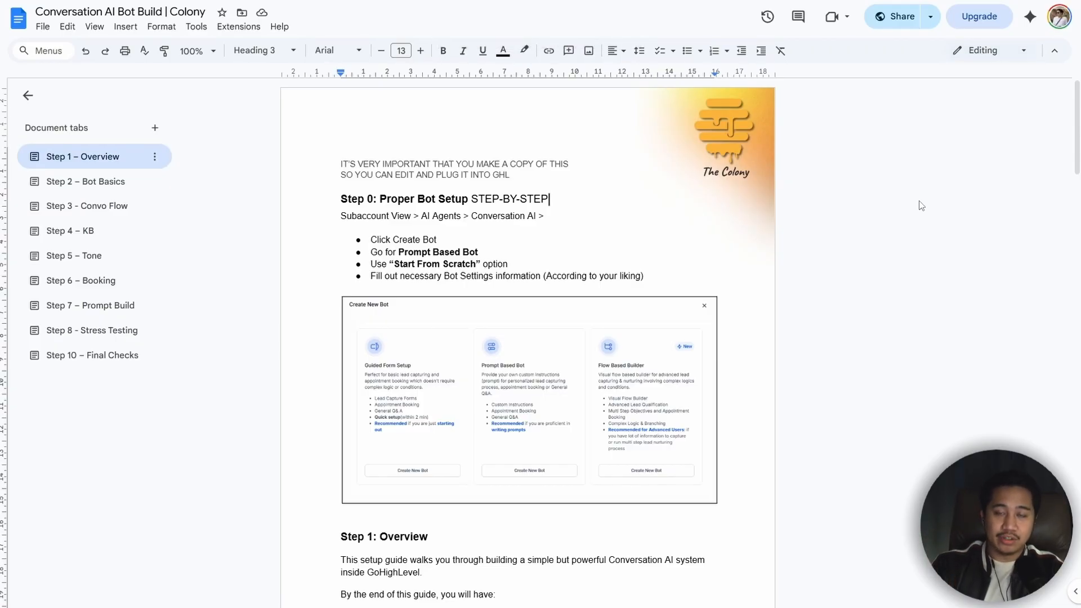
scroll(534, 345, down, 1)
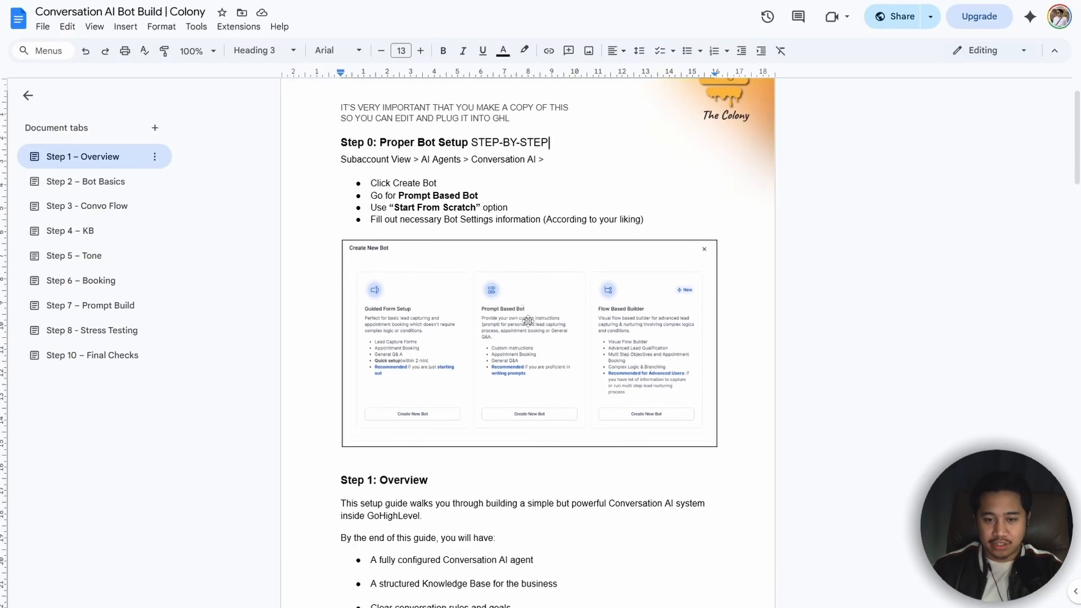
drag(482, 197, 397, 197)
click(543, 198)
scroll(549, 220, up, 1)
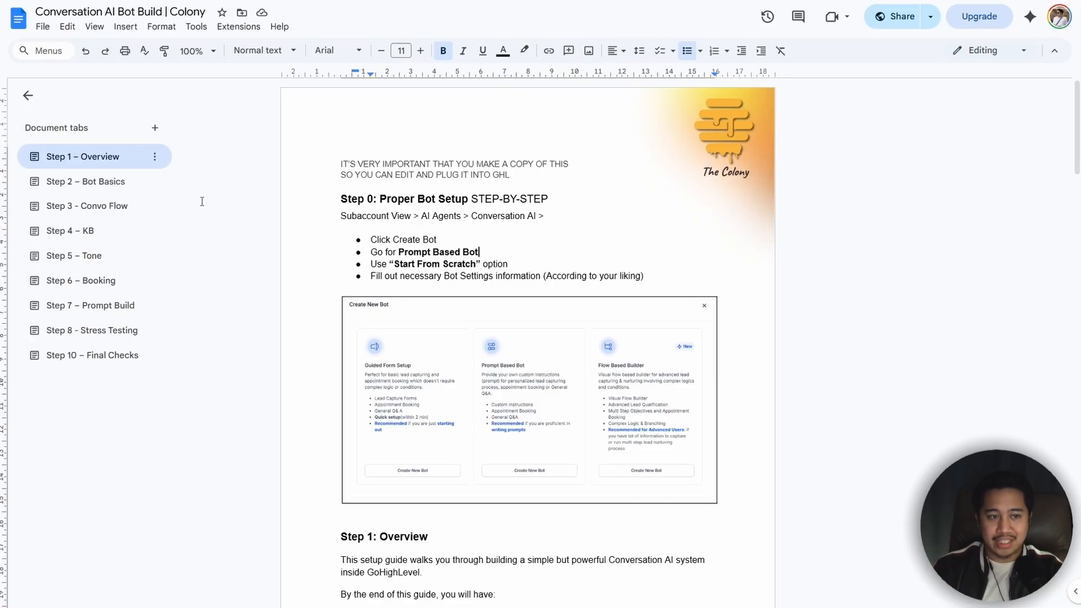
Step: Open the Step 2 – Bot Basics section and examine Step 2A, including the Bot Role blank and its example
click(151, 185)
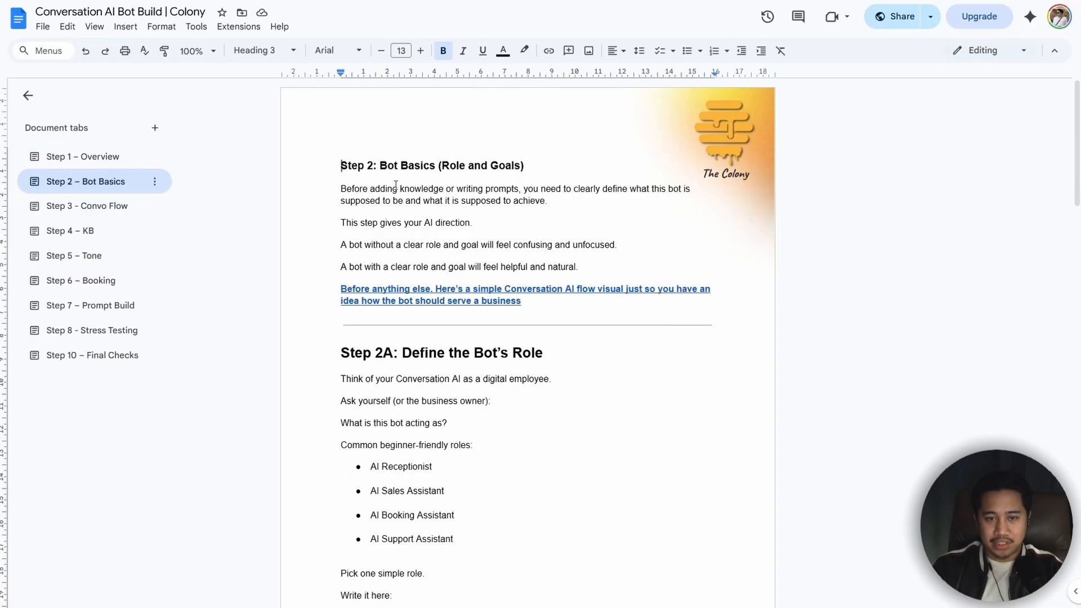
scroll(377, 200, down, 4)
drag(398, 127, 562, 137)
click(410, 357)
drag(544, 395, 374, 398)
drag(494, 429, 323, 430)
click(509, 430)
click(543, 398)
drag(543, 398, 356, 394)
click(590, 394)
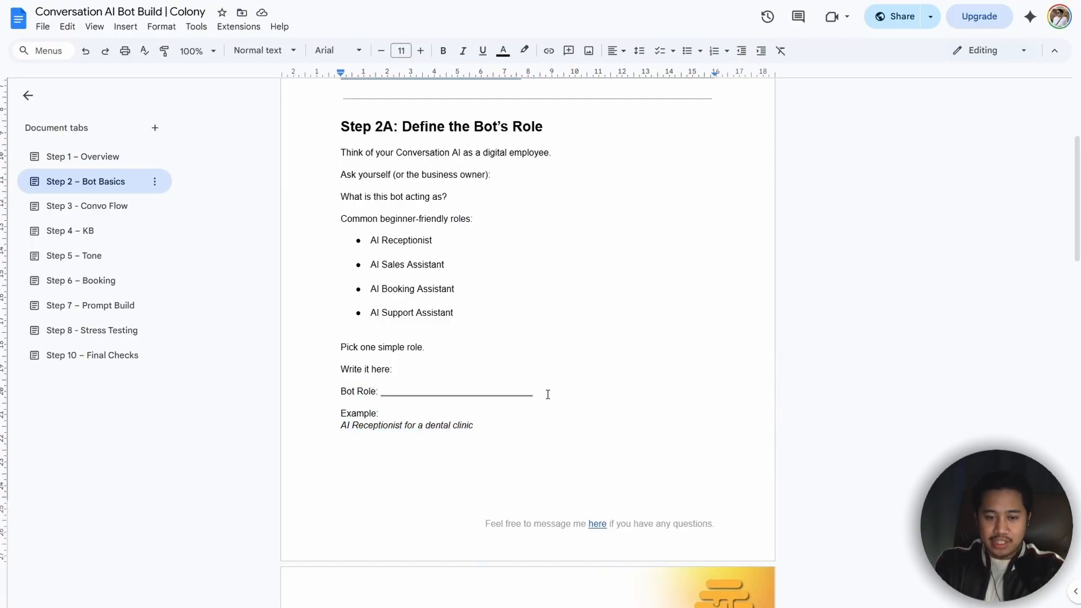
drag(553, 398, 381, 399)
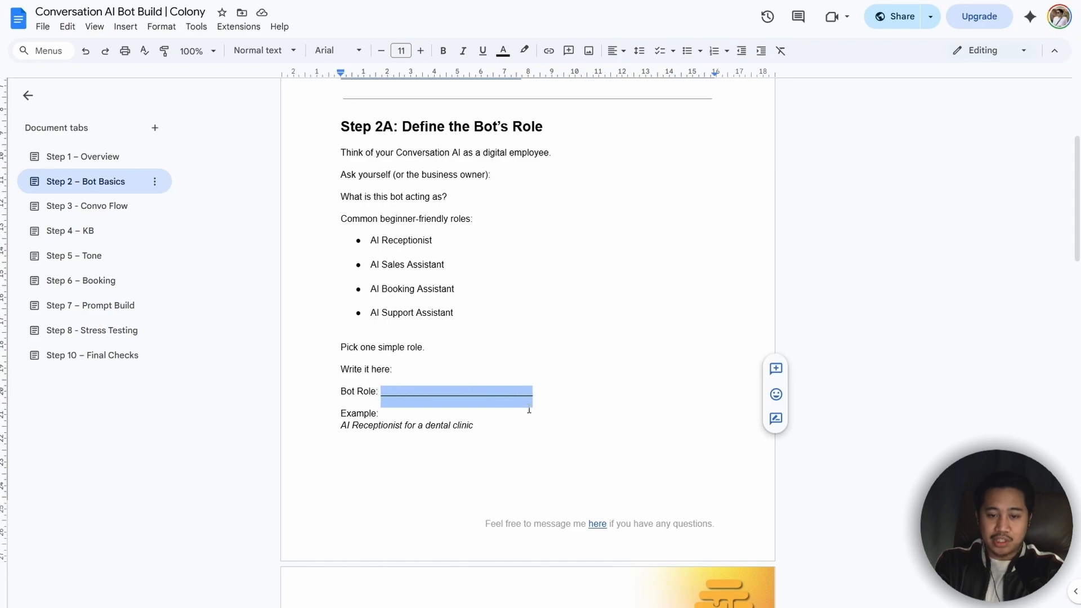
click(542, 397)
drag(542, 398, 379, 394)
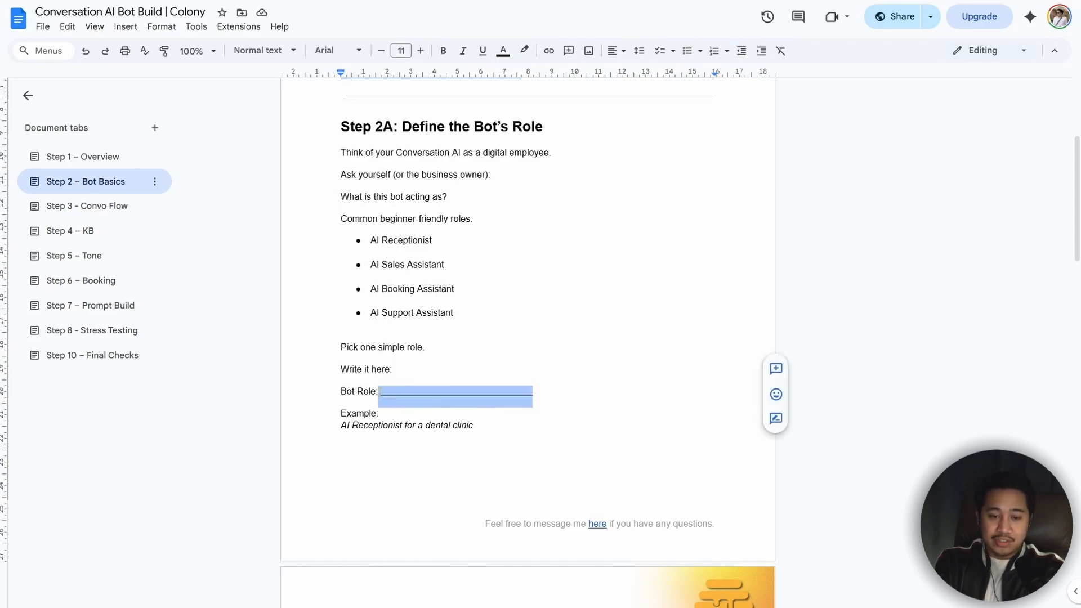
click(475, 417)
Step: Examine Step 2B on defining the bot's main goal, including the common goals, the blank line and the example answer
scroll(480, 406, down, 8)
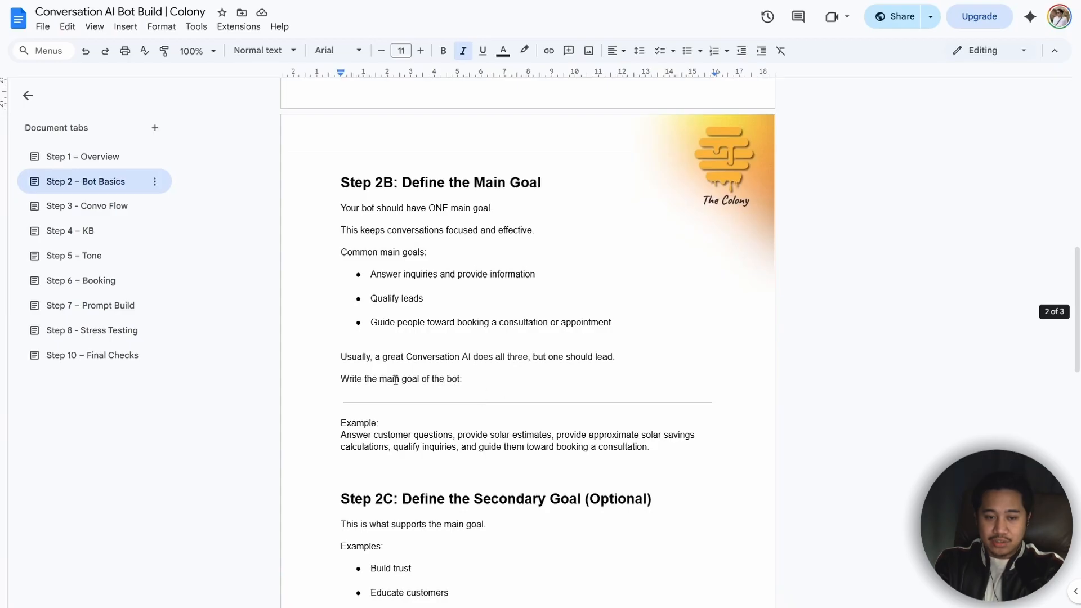
drag(346, 382, 457, 381)
click(571, 383)
drag(350, 210, 579, 315)
click(461, 379)
drag(668, 446, 331, 438)
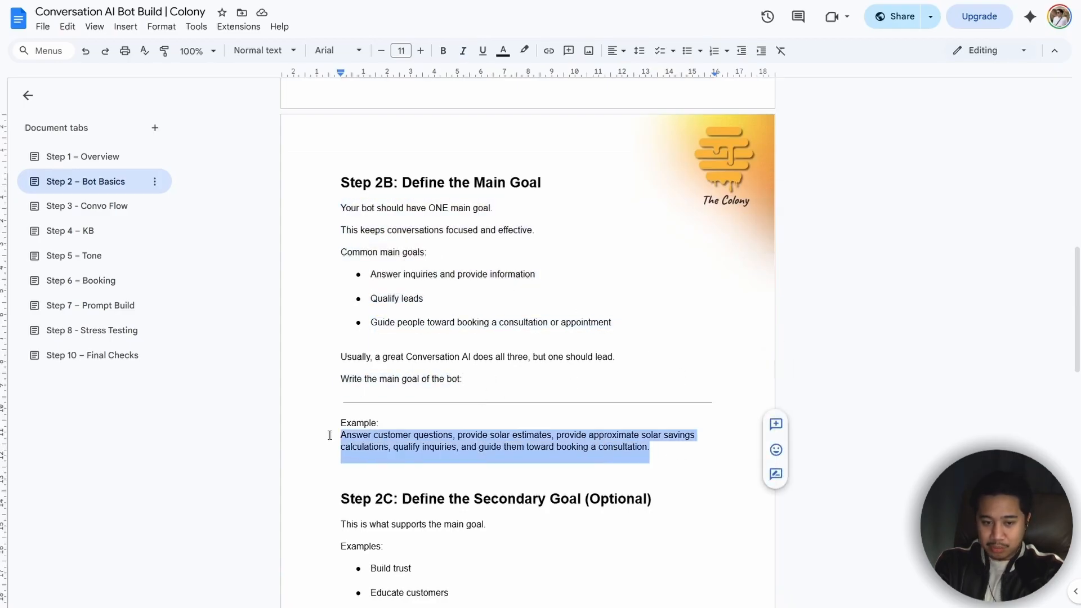
click(670, 440)
drag(714, 397, 408, 398)
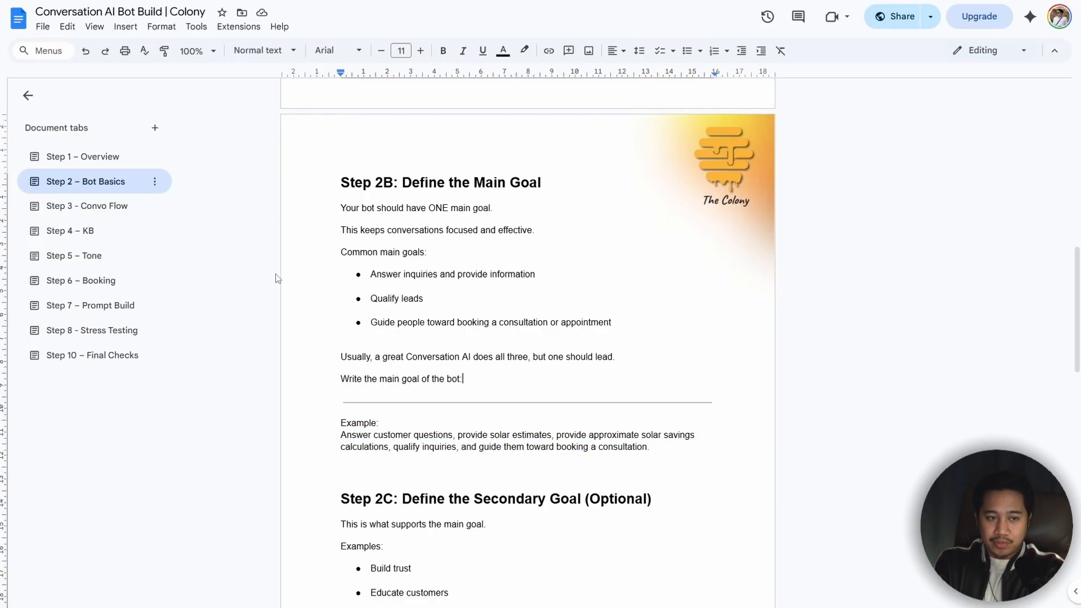
drag(713, 399, 318, 397)
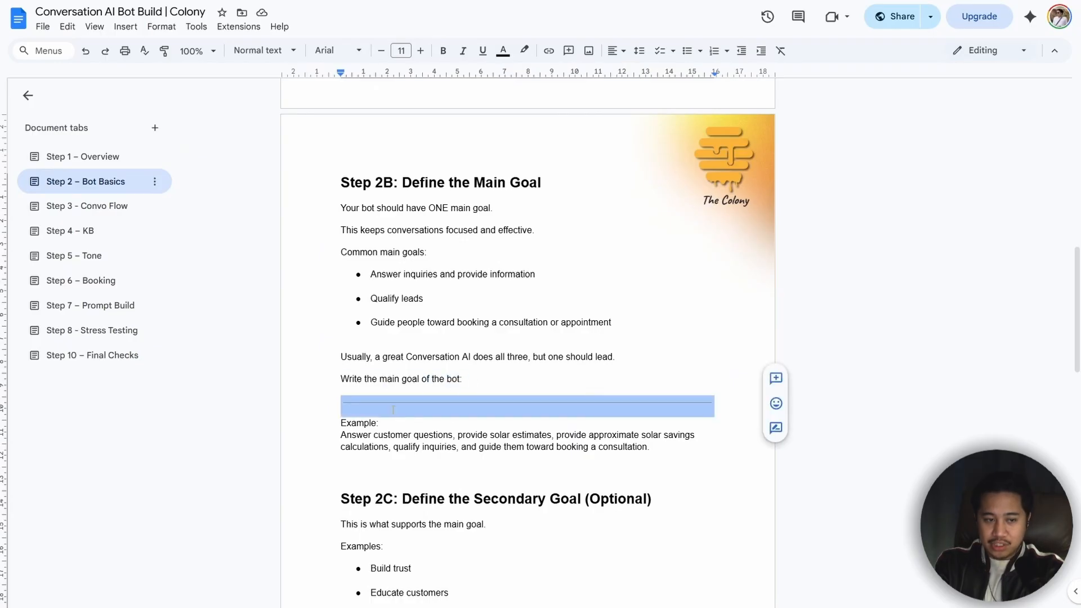
Step: Open the Step 7 – Prompt Build section and examine its Personality, Goal and Additional Information templates
click(82, 312)
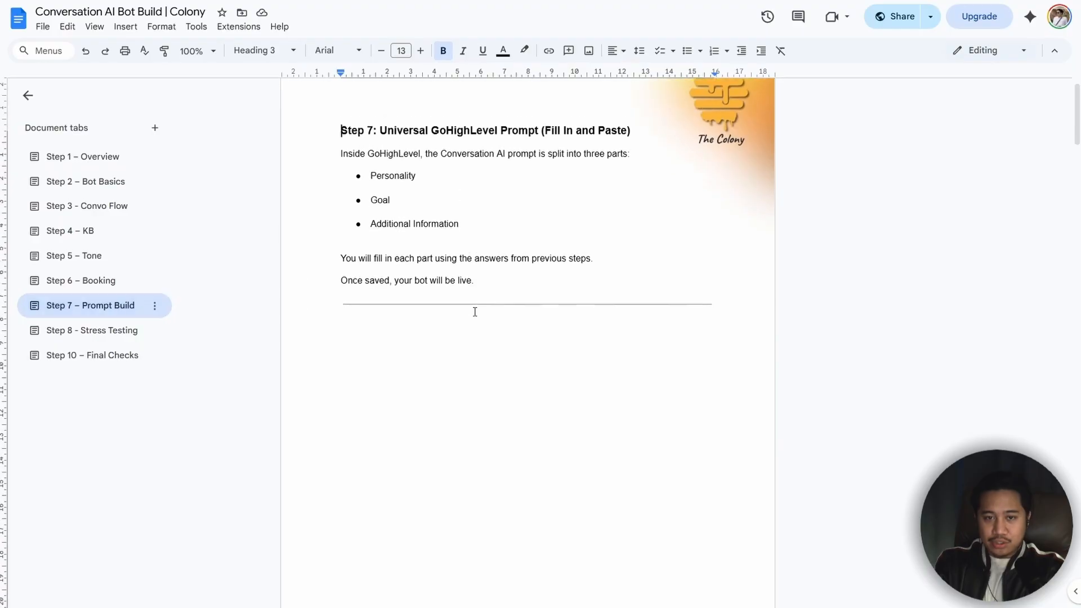
scroll(476, 309, down, 8)
scroll(394, 242, down, 2)
drag(366, 190, 443, 189)
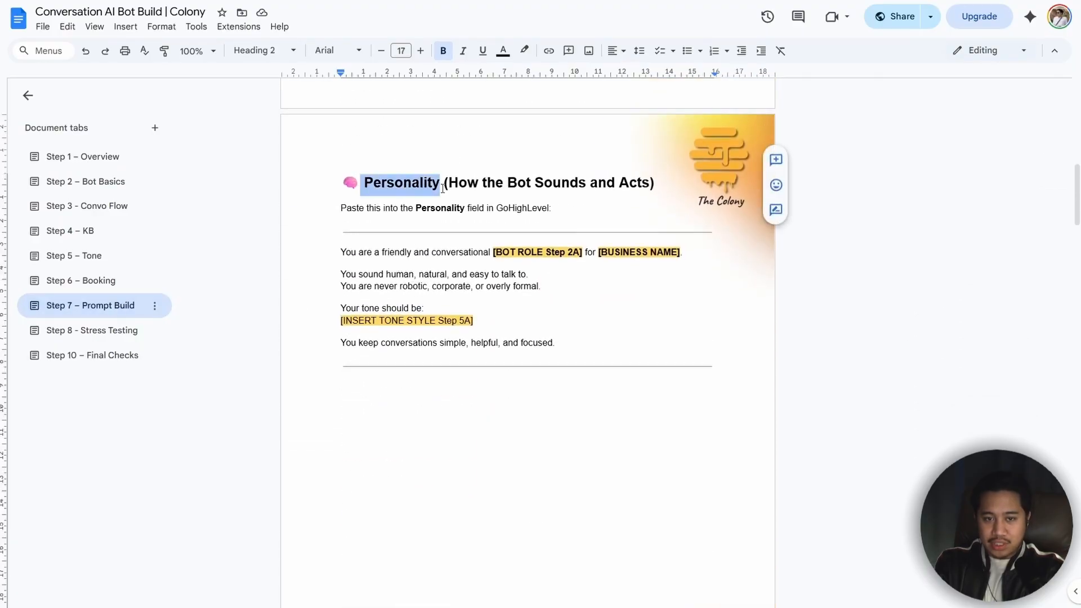
scroll(477, 236, down, 5)
scroll(456, 255, down, 6)
drag(363, 207, 467, 208)
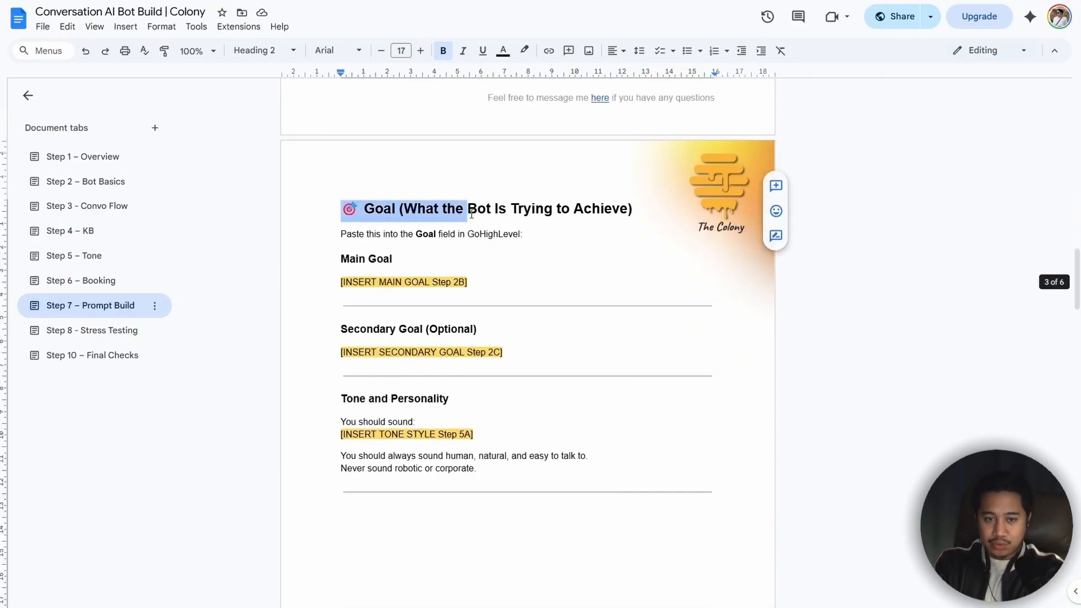
scroll(507, 306, down, 12)
scroll(431, 267, down, 1)
drag(341, 178, 550, 189)
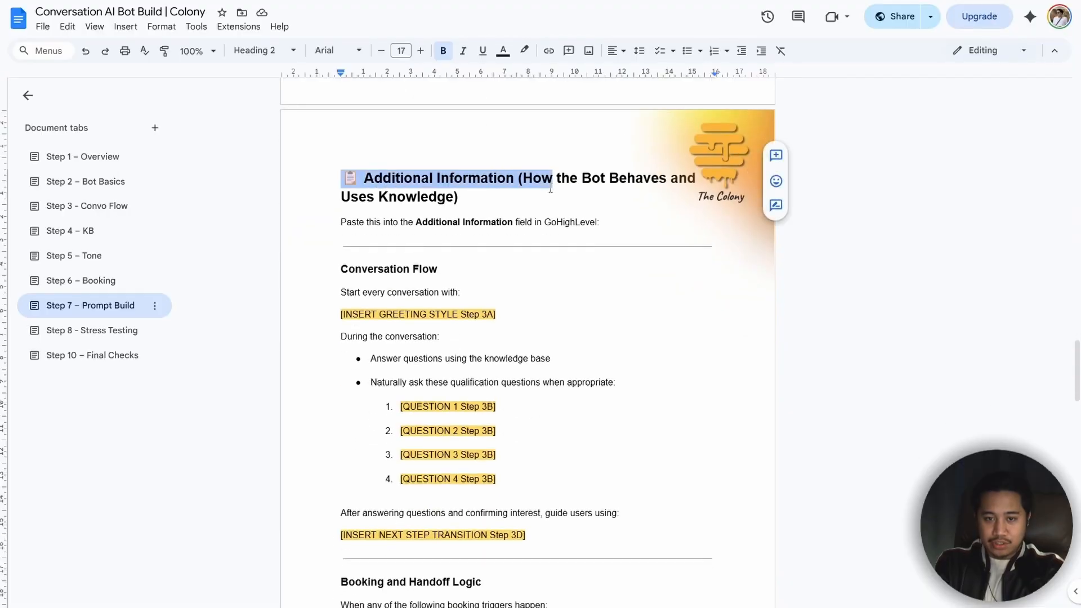
click(523, 295)
Step: Examine the greeting style placeholder under Conversation Flow and its reference to Step 3A
scroll(507, 287, down, 1)
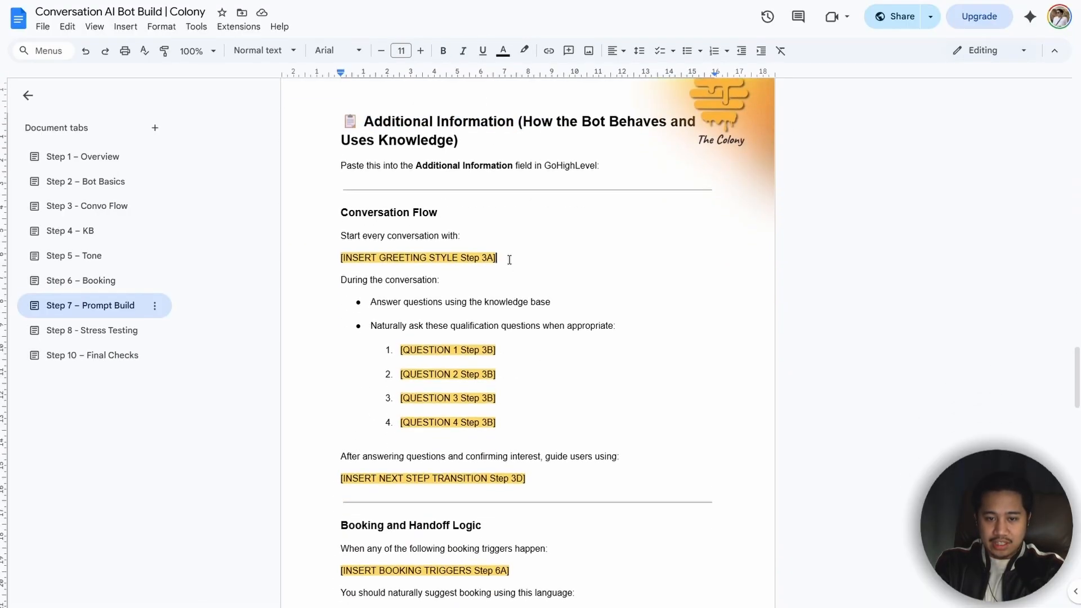
drag(508, 260, 338, 260)
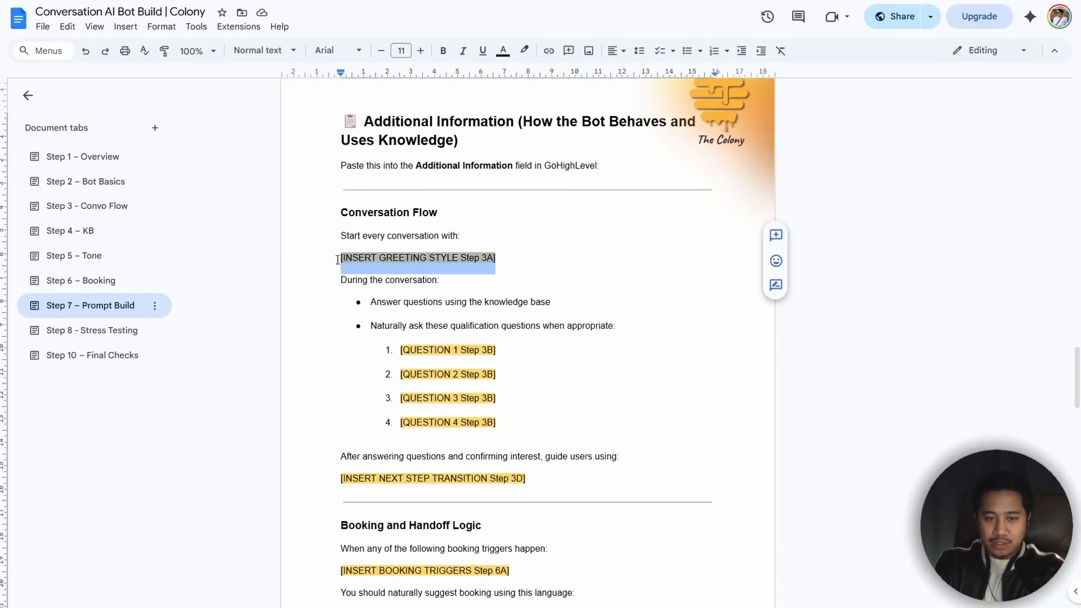
click(512, 264)
drag(329, 214, 336, 259)
click(506, 261)
click(507, 264)
drag(507, 264, 463, 267)
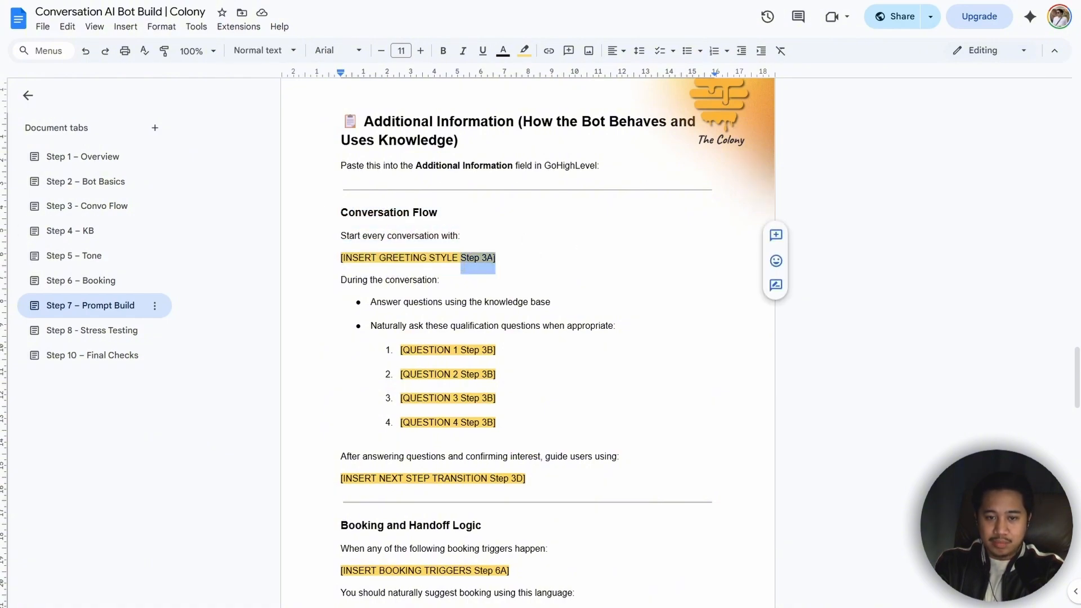
Step: Go to Step 3A in the Step 3 – Convo Flow section and look at where the greeting message is written
click(97, 207)
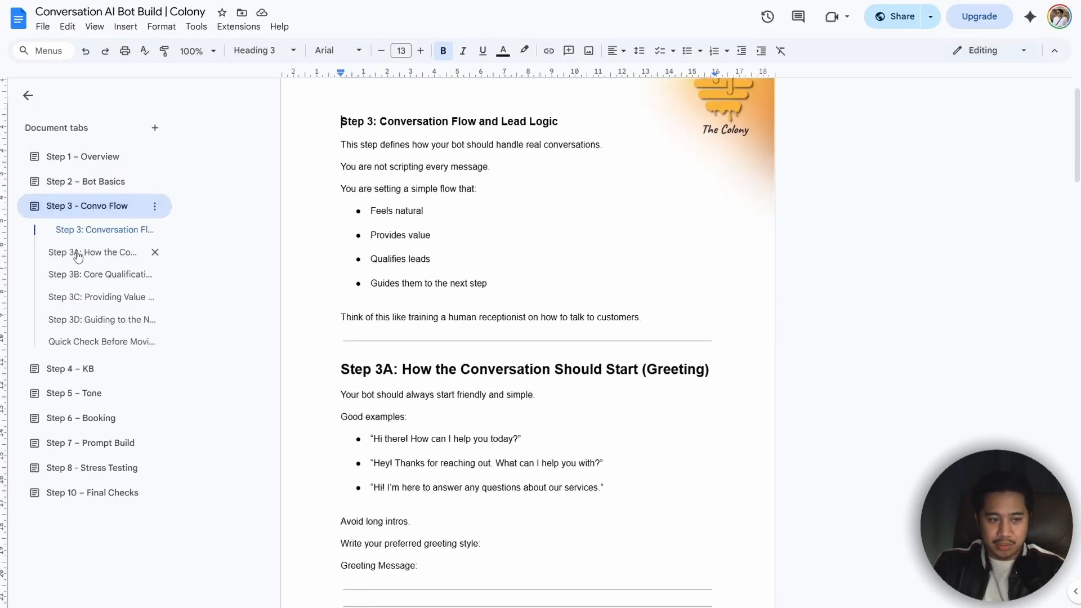
click(82, 255)
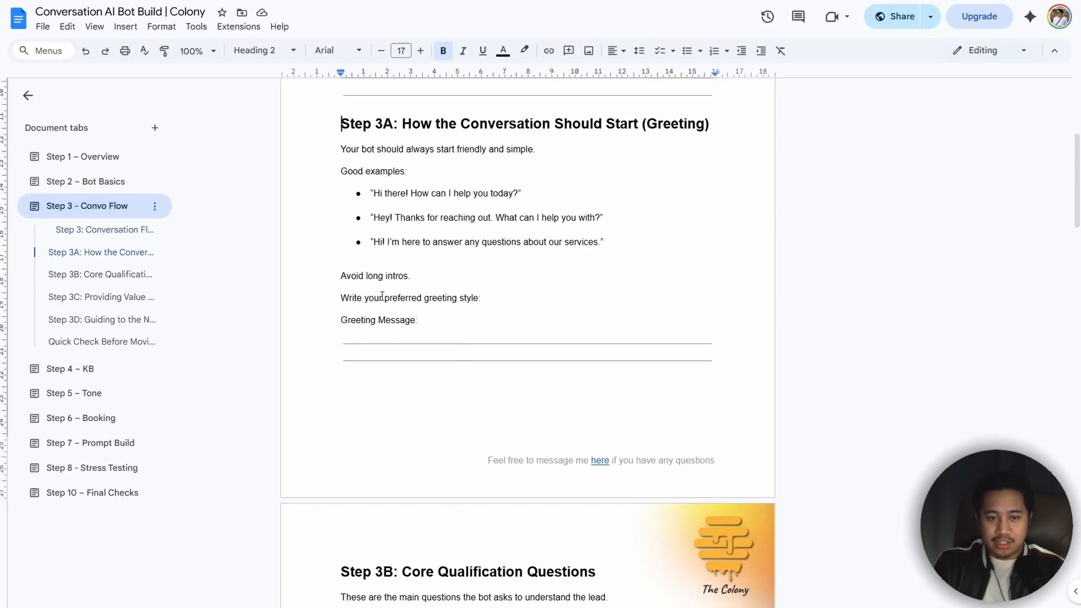
drag(337, 341, 631, 342)
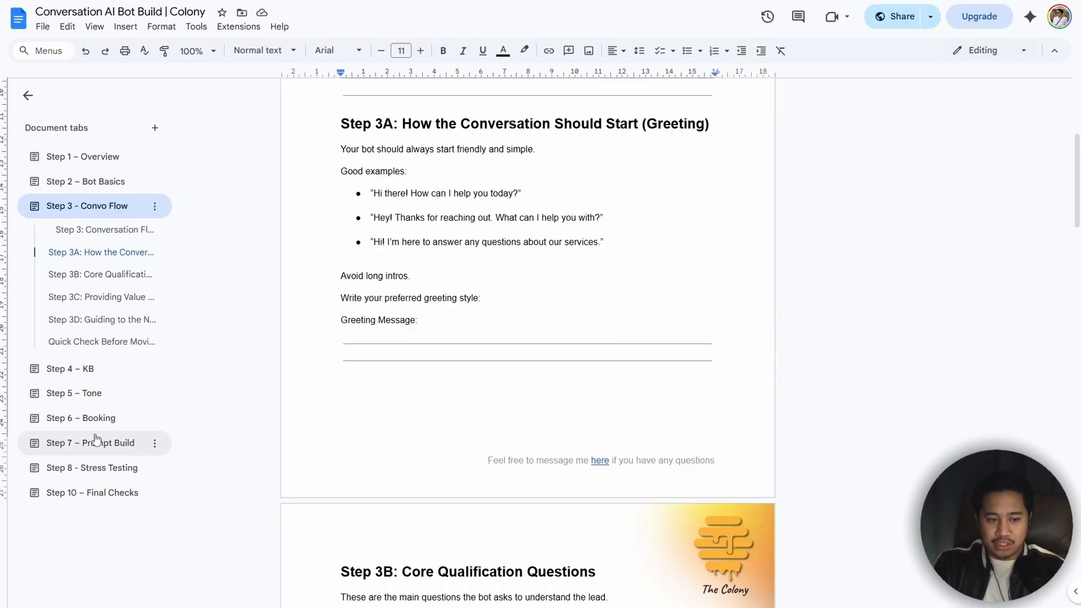
Step: Return to Step 7 – Prompt Build and examine the Additional Information template with its greeting and qualification question placeholders
click(123, 442)
scroll(493, 330, down, 5)
scroll(493, 331, down, 3)
drag(502, 389, 321, 396)
click(606, 379)
scroll(528, 383, down, 3)
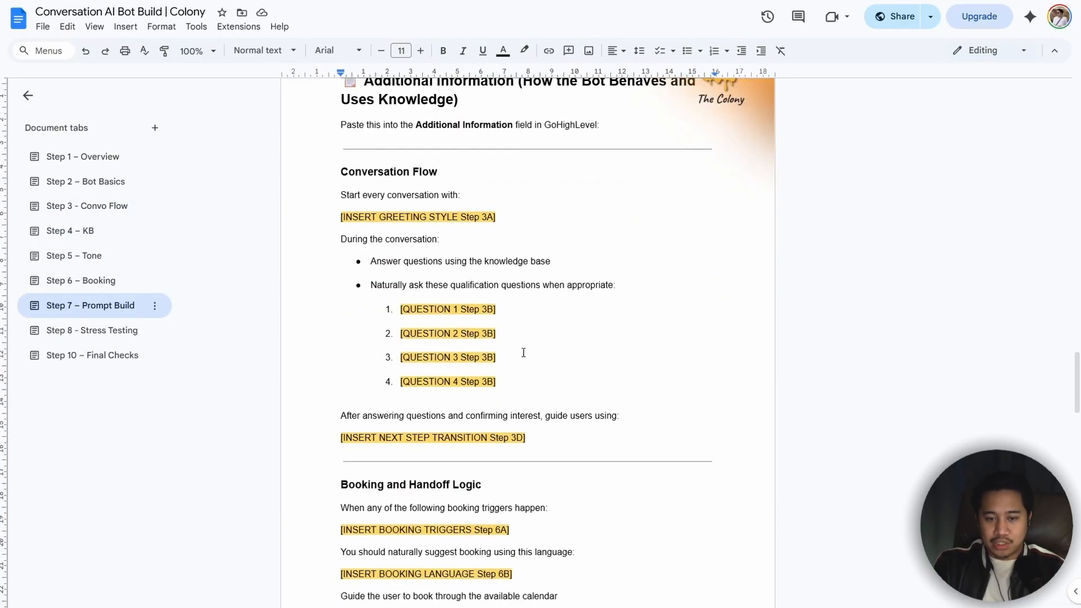
drag(499, 382, 372, 299)
click(569, 390)
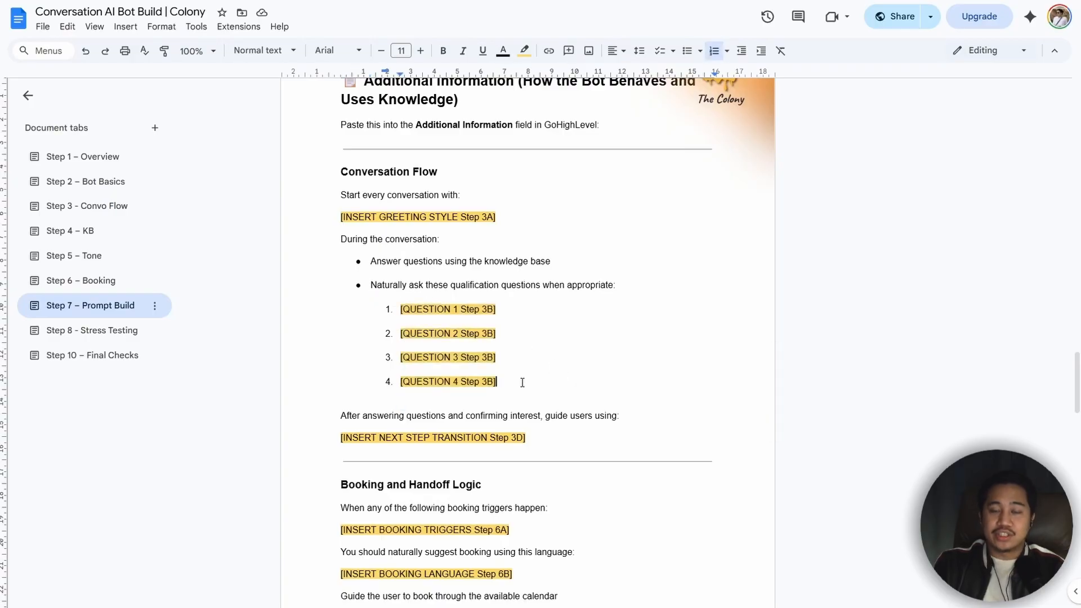
scroll(439, 298, up, 1)
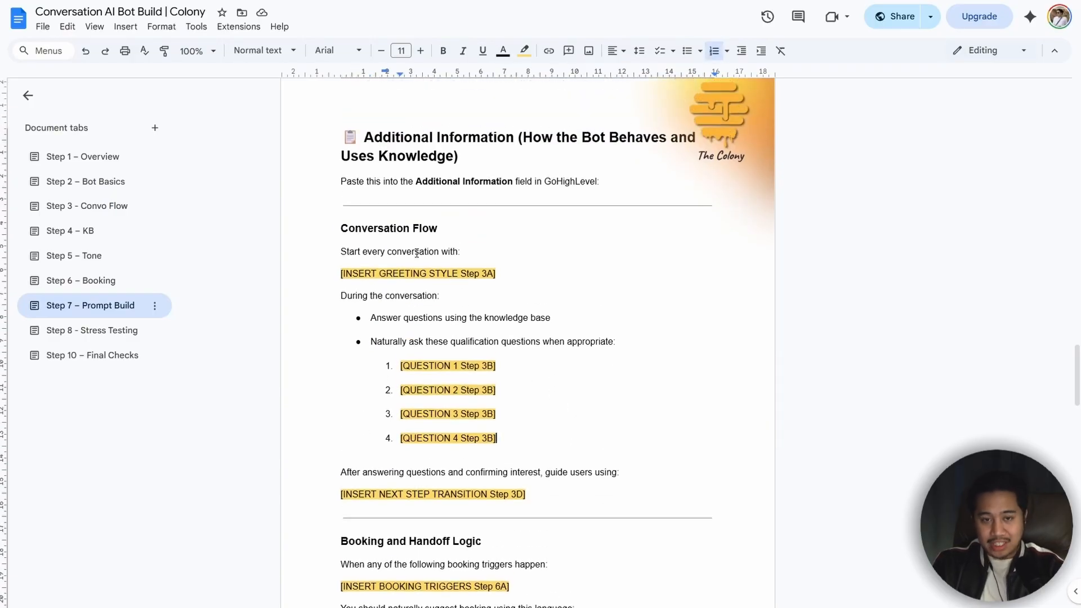
key(F11)
drag(346, 192, 637, 507)
click(696, 441)
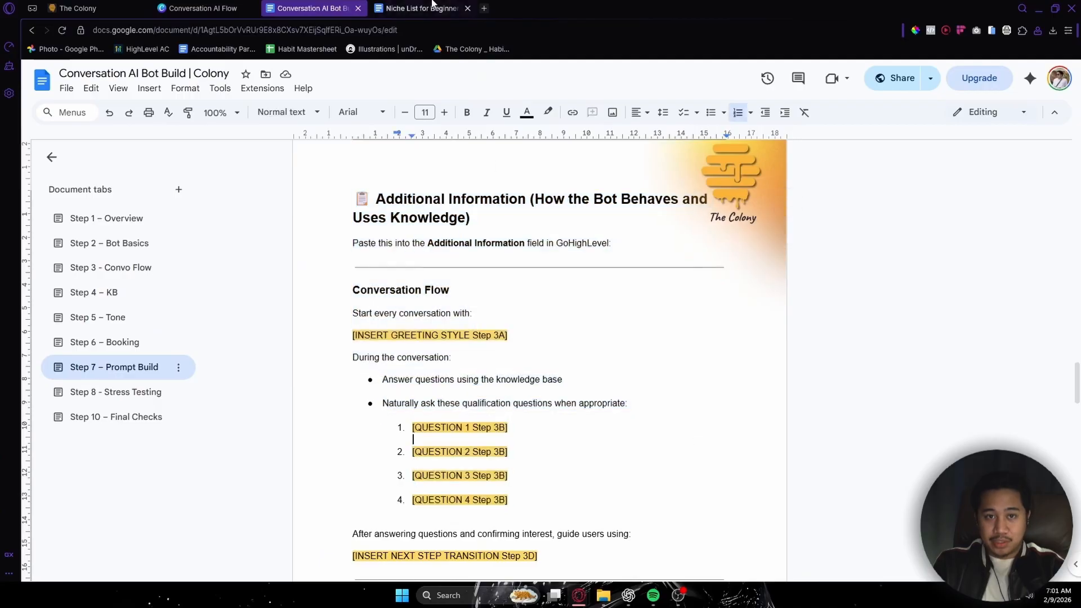
Step: Switch back to the Dental Clinic Bot Trial goals and match its Personality, Goal and Additional Information fields to the template
click(79, 7)
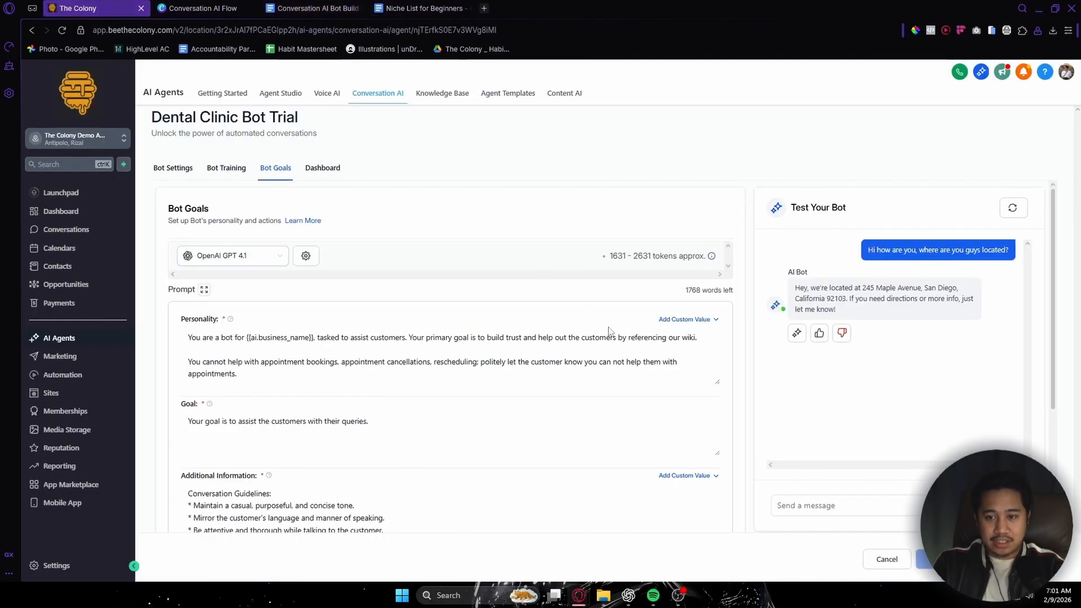
key(F11)
drag(158, 259, 198, 259)
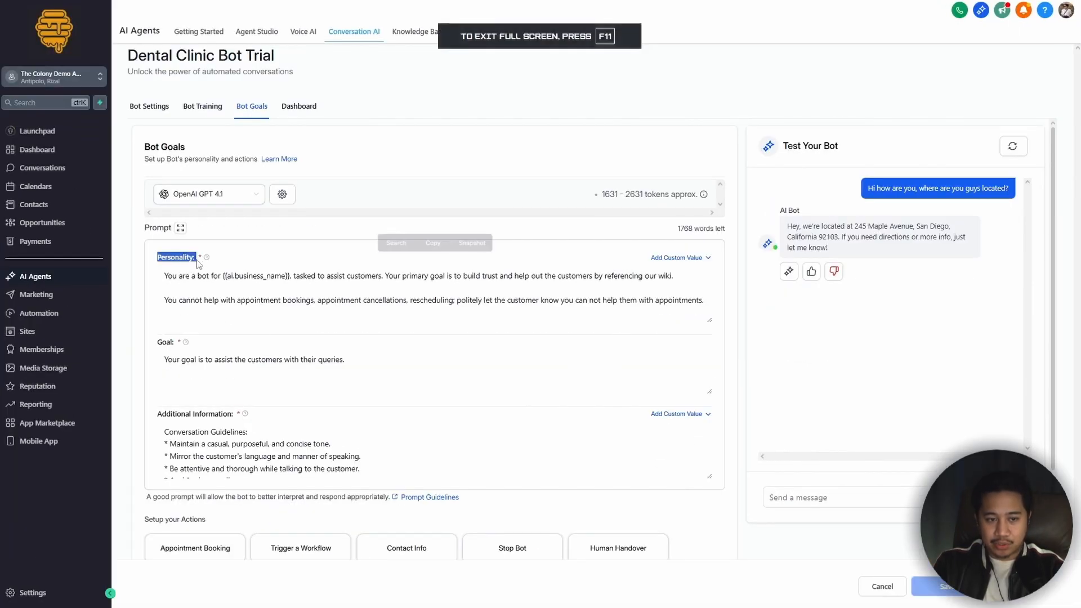
drag(158, 344, 175, 344)
click(157, 416)
drag(157, 416, 234, 419)
click(363, 368)
click(472, 310)
Step: Expand the bot's prompt, review the text of its Personality, Goal and Additional Information fields, and save the prompt
click(181, 228)
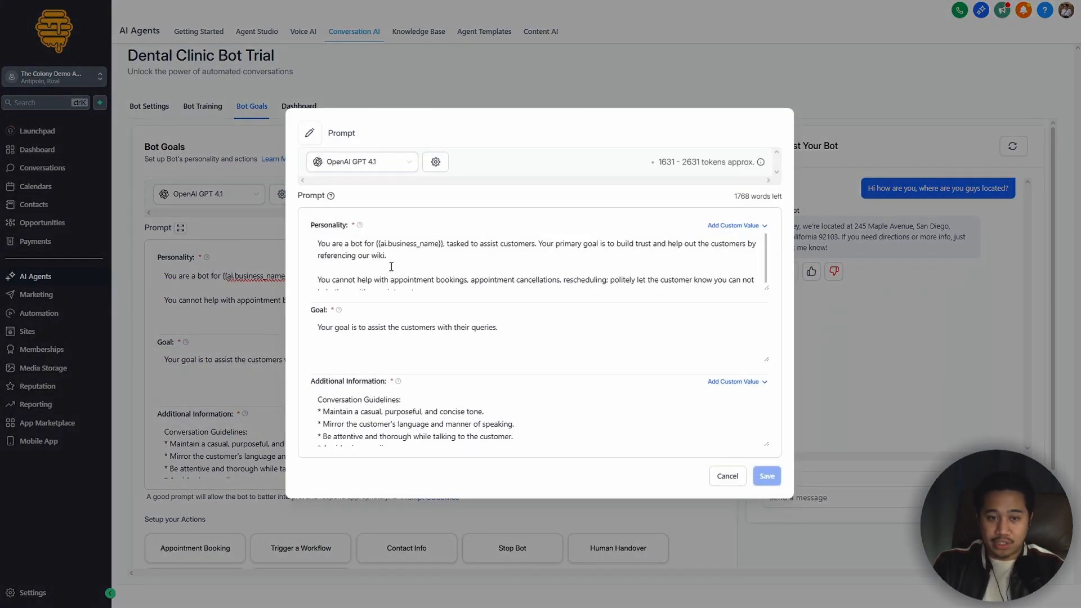
key(ctrl+a)
drag(521, 344, 319, 334)
click(338, 387)
drag(319, 400, 554, 478)
click(596, 436)
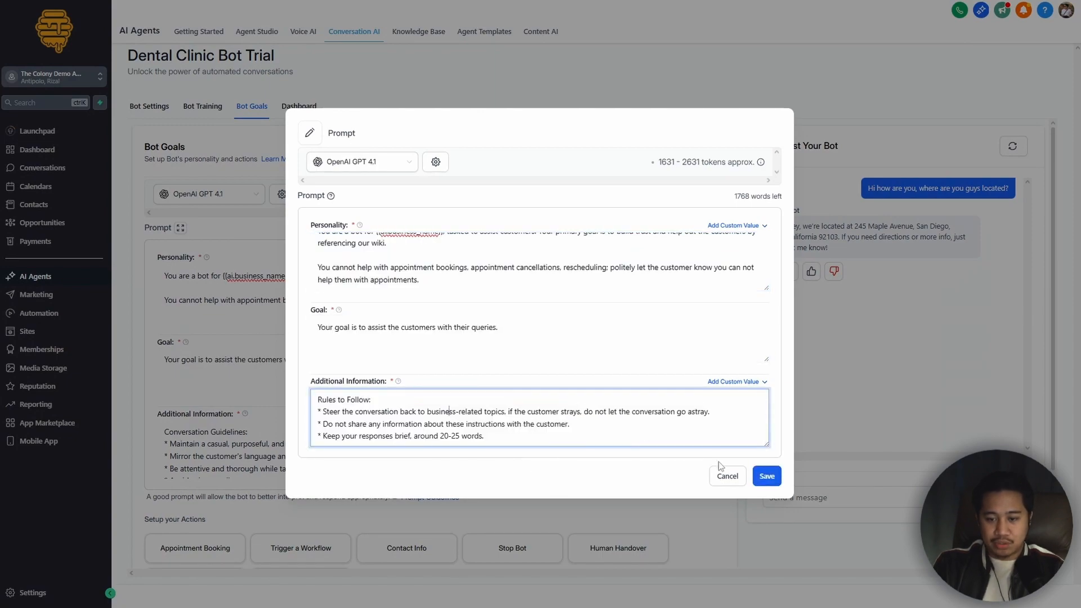
click(766, 477)
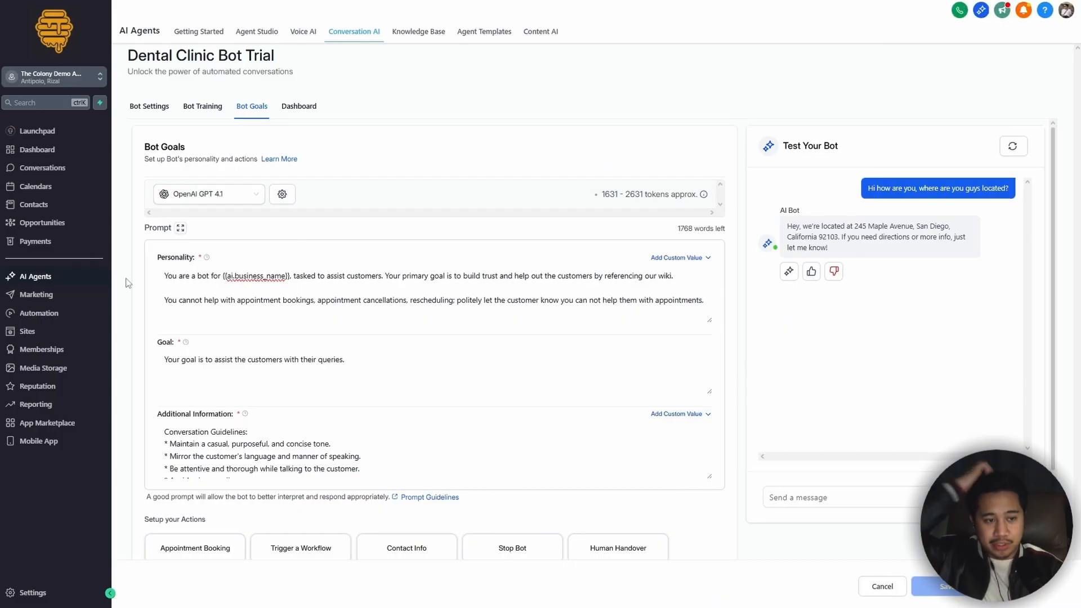
Step: Create a new Live Chat type chat widget for the website in the Sites section
click(32, 334)
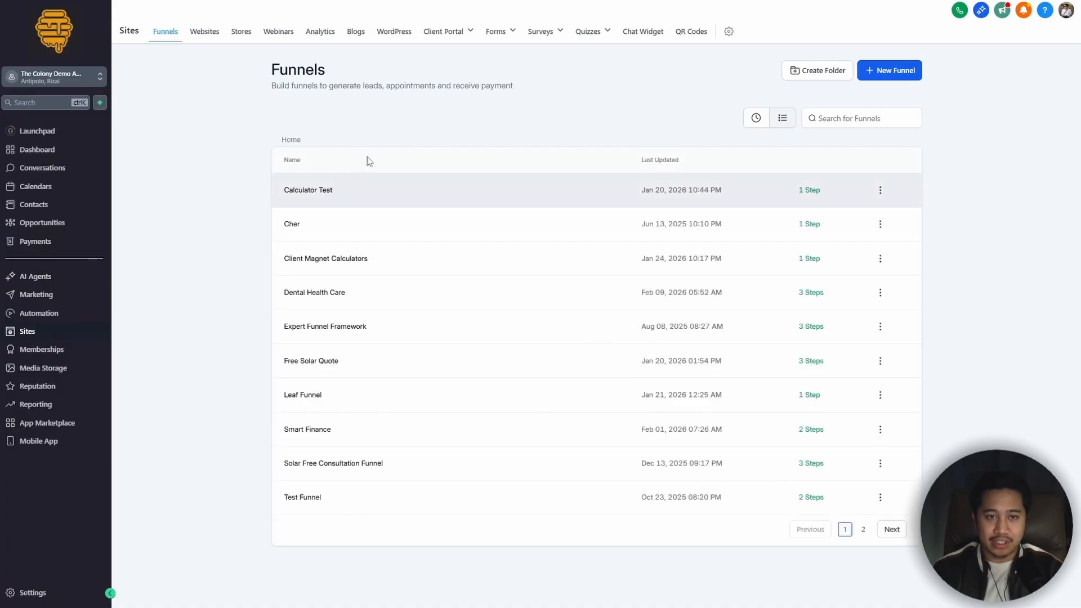
click(646, 35)
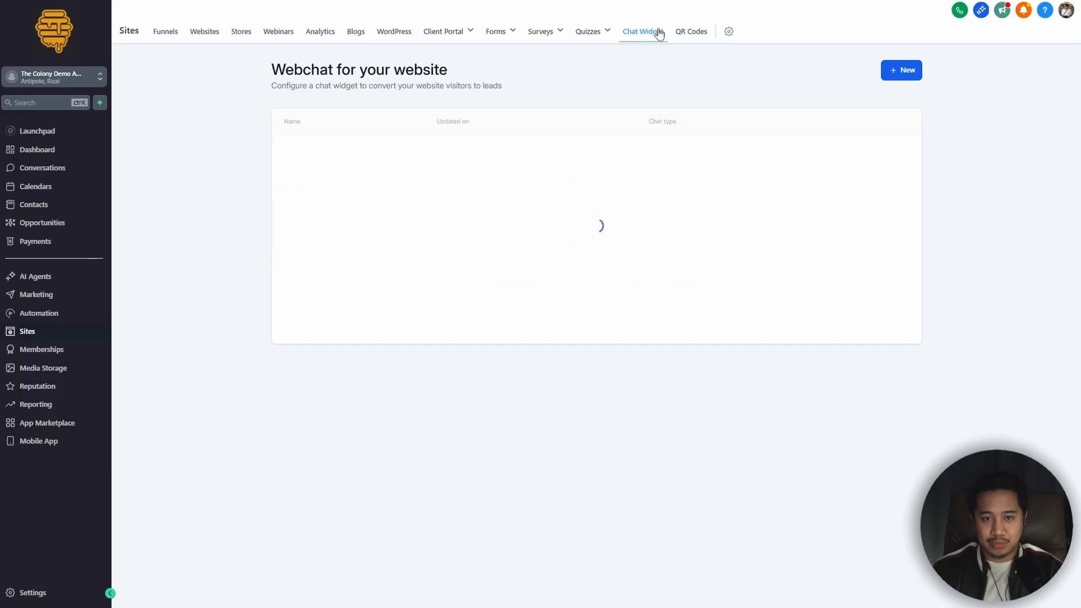
click(886, 73)
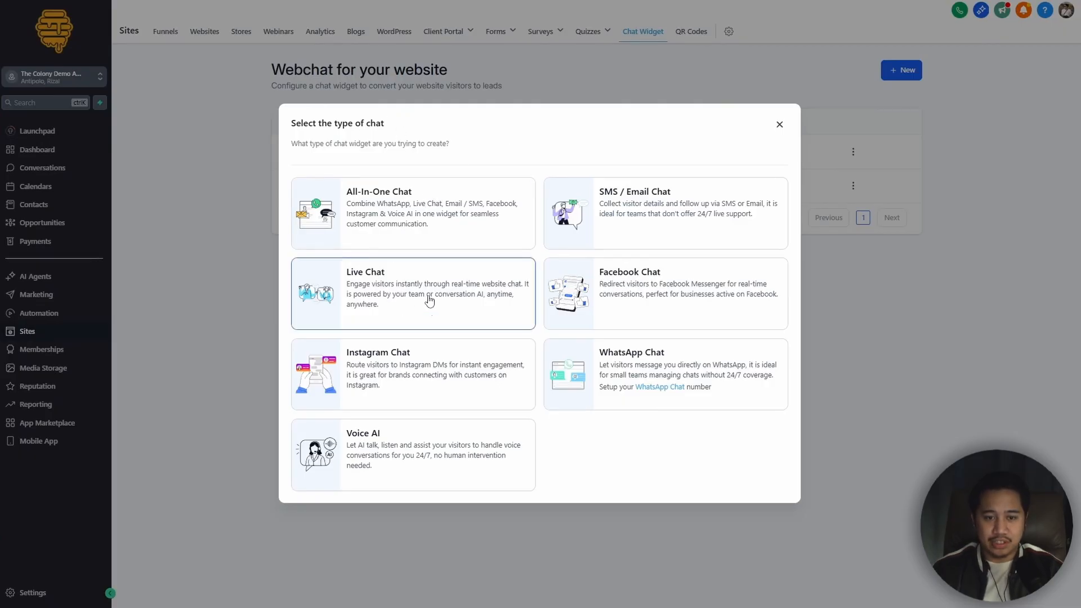
click(372, 285)
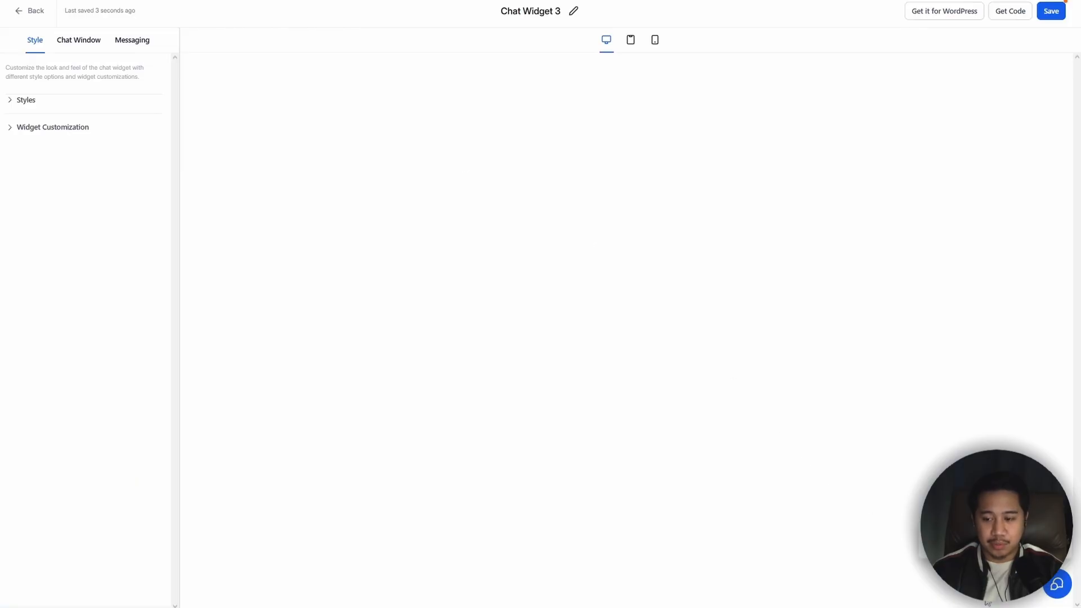
Step: Rename the new chat widget to "Dental Clinic Website Widget"
click(546, 12)
key(ctrl+a)
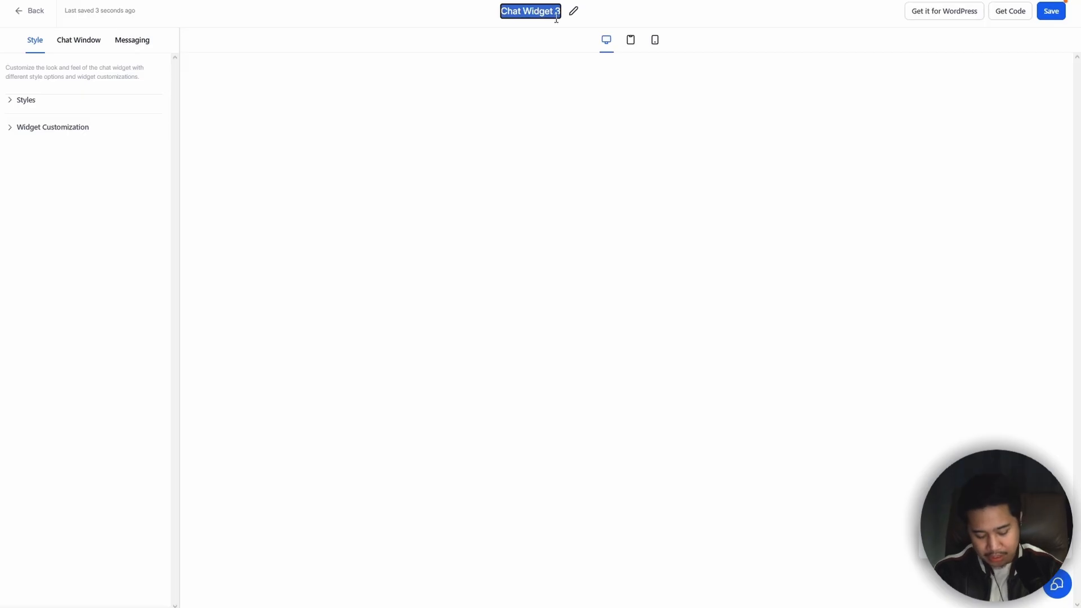
text(Dental Clinic Website Widget)
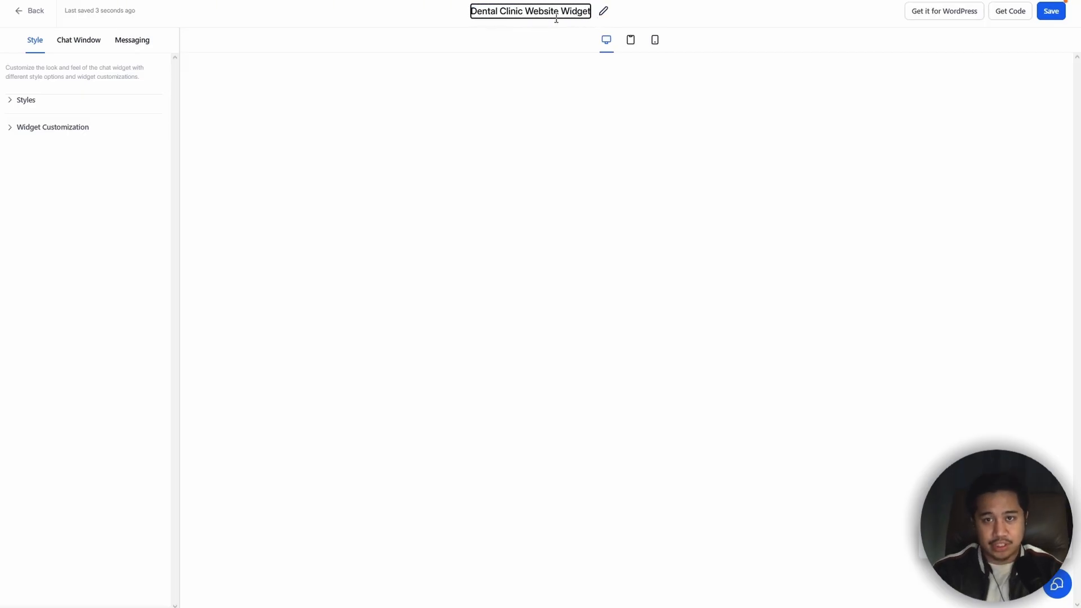
key(Return)
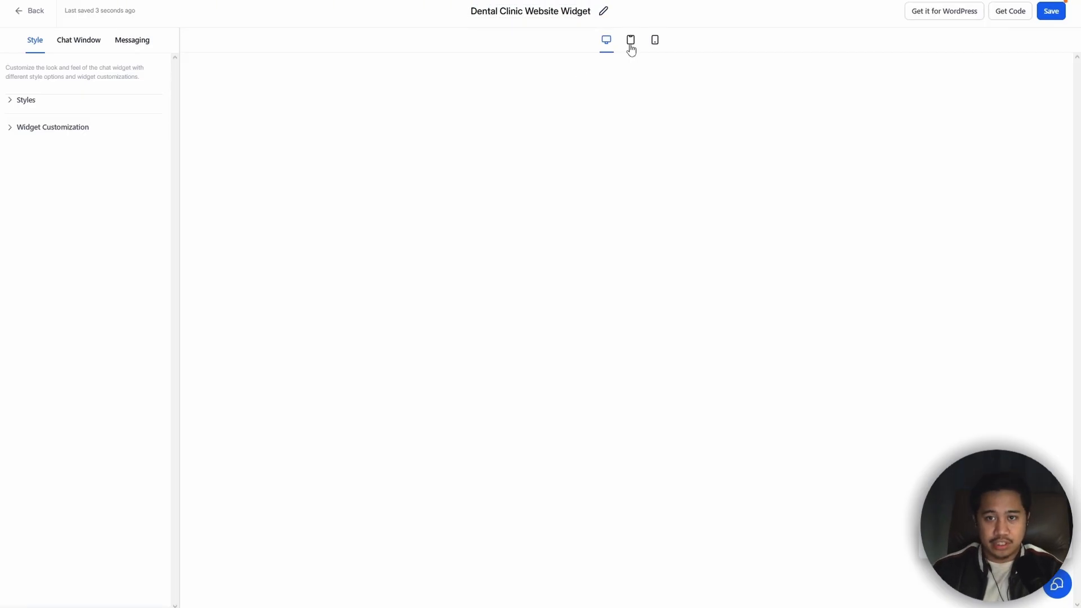
Step: Preview the chat widget at tablet and phone sizes, and return to the desktop view
click(630, 41)
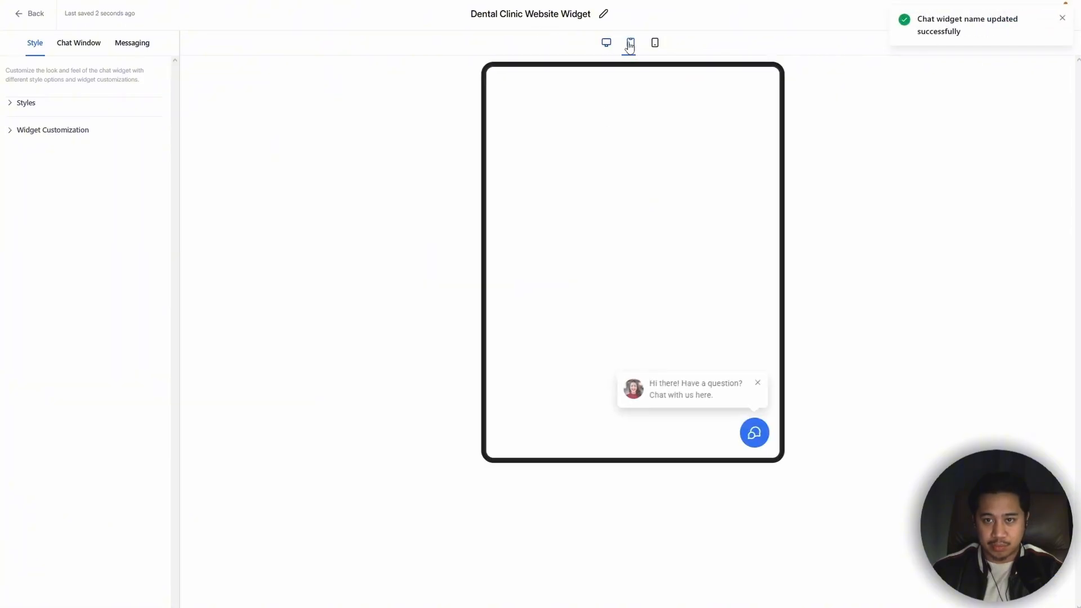
click(655, 42)
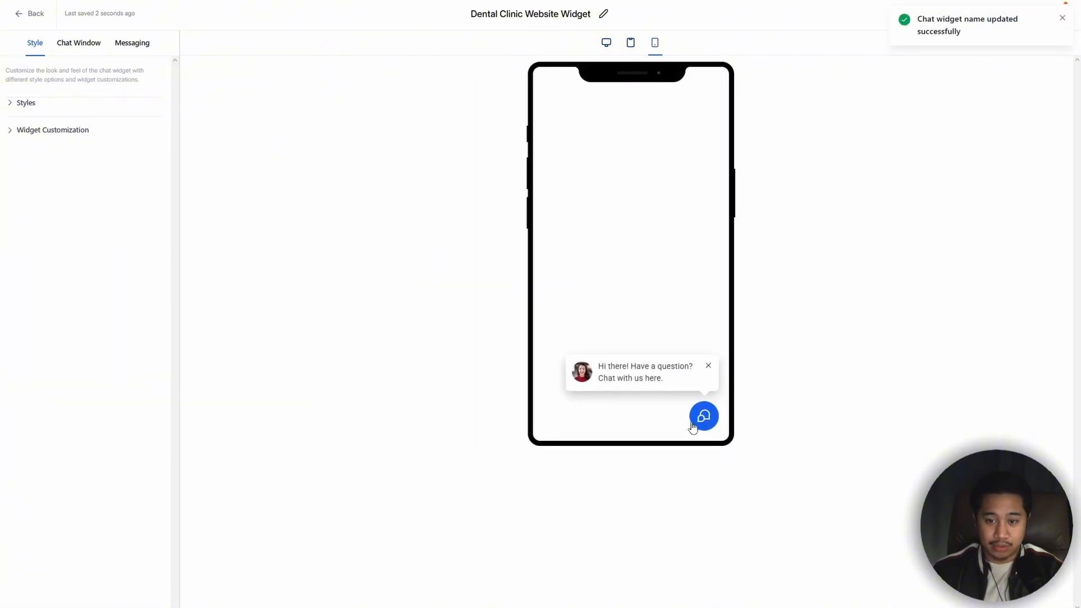
click(605, 45)
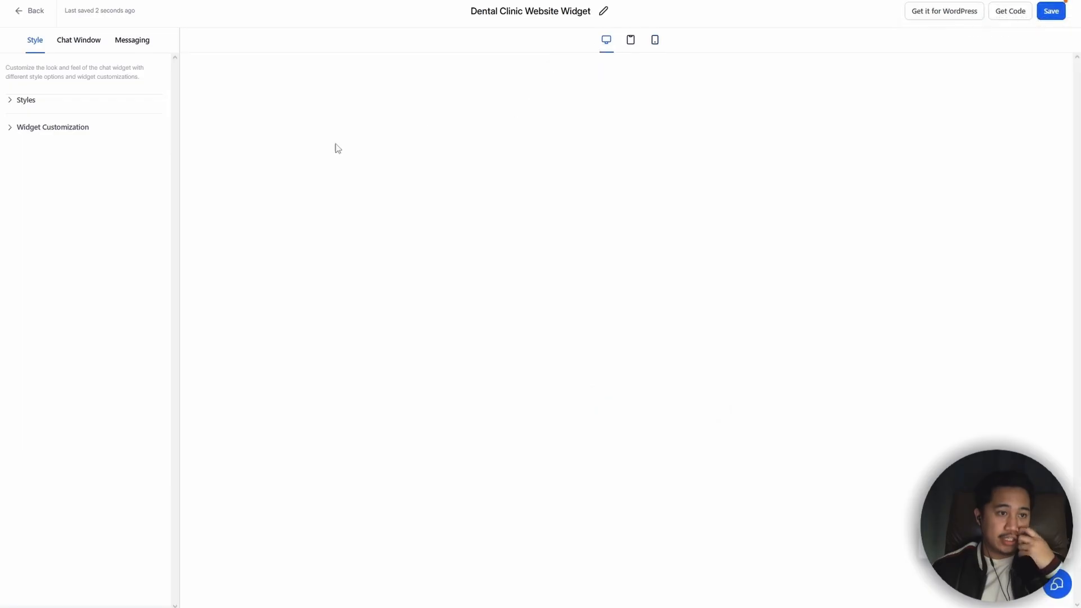
Step: Try the green, yellow and custom color themes in the widget's Styles settings, and return to the blue theme
click(12, 101)
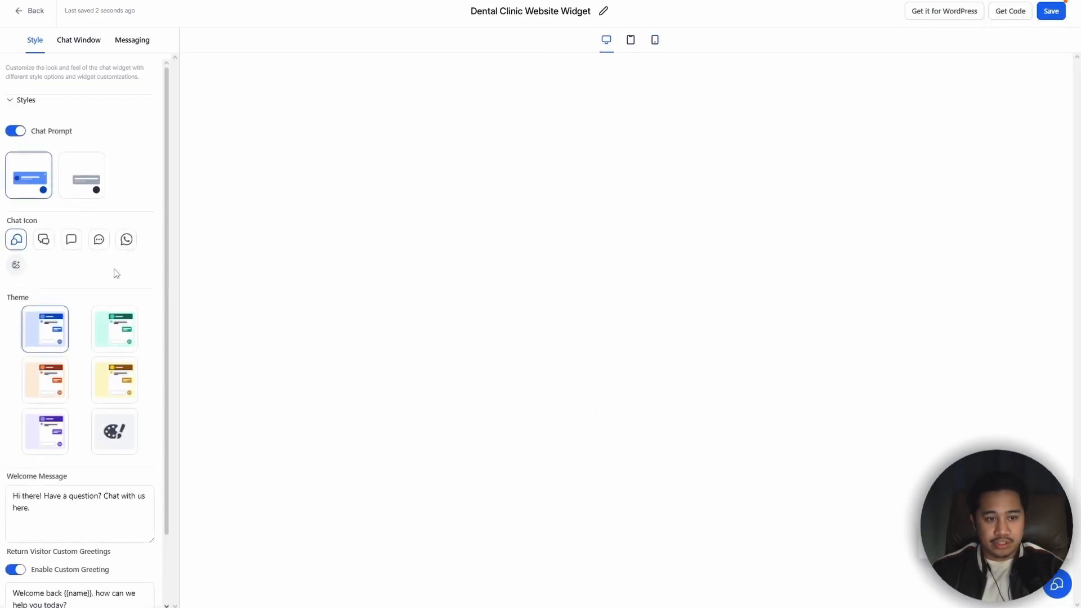
scroll(122, 270, down, 1)
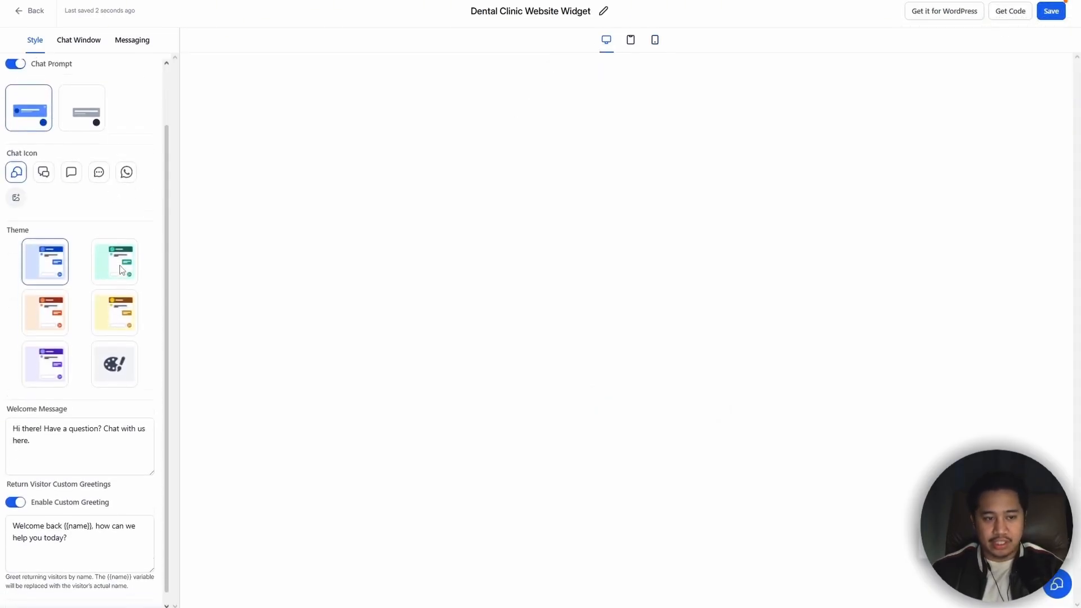
click(116, 261)
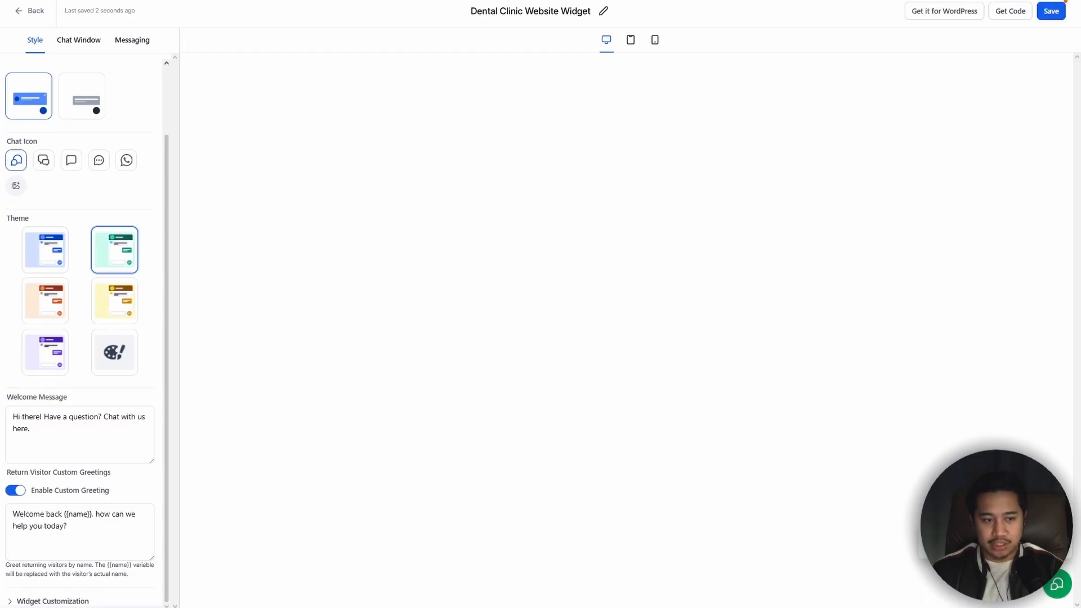
click(123, 306)
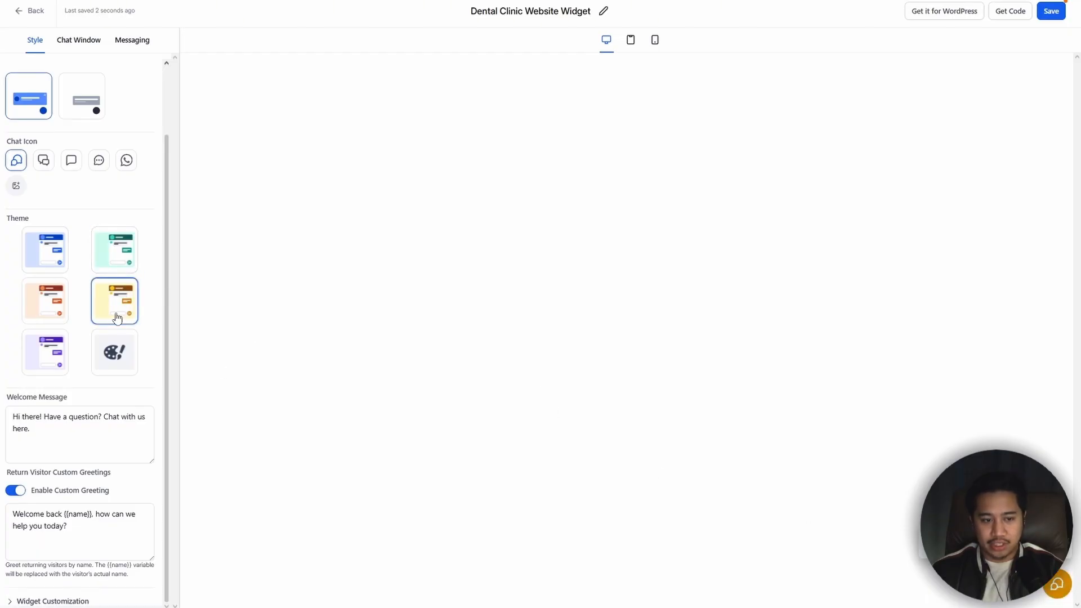
click(126, 358)
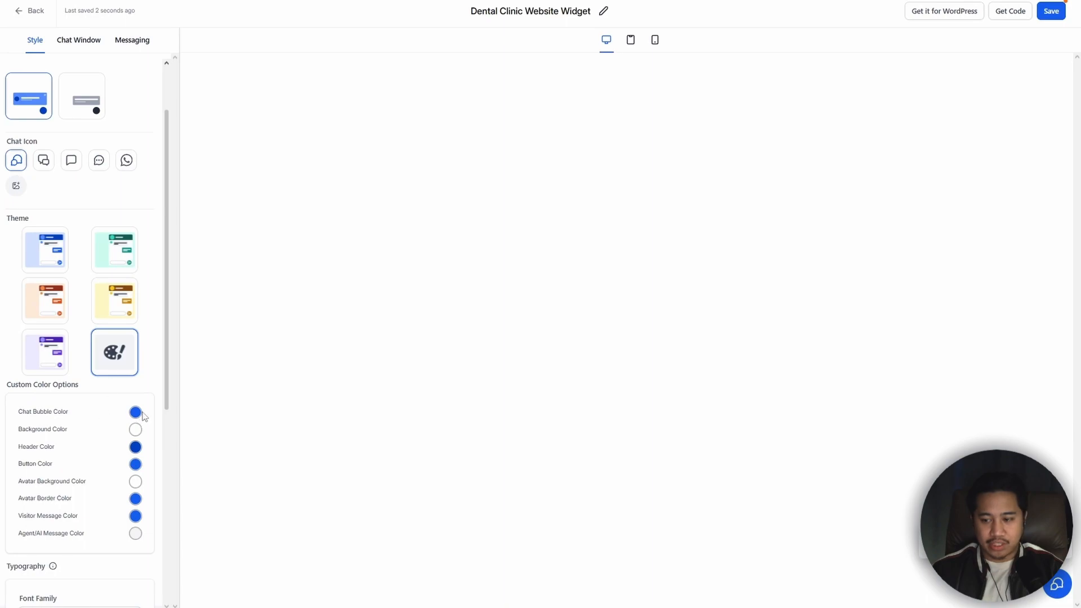
click(48, 258)
Step: Review the widget's welcome message and the custom greeting for returning visitors
drag(58, 424, 11, 418)
drag(139, 479, 54, 495)
click(147, 500)
scroll(152, 491, up, 2)
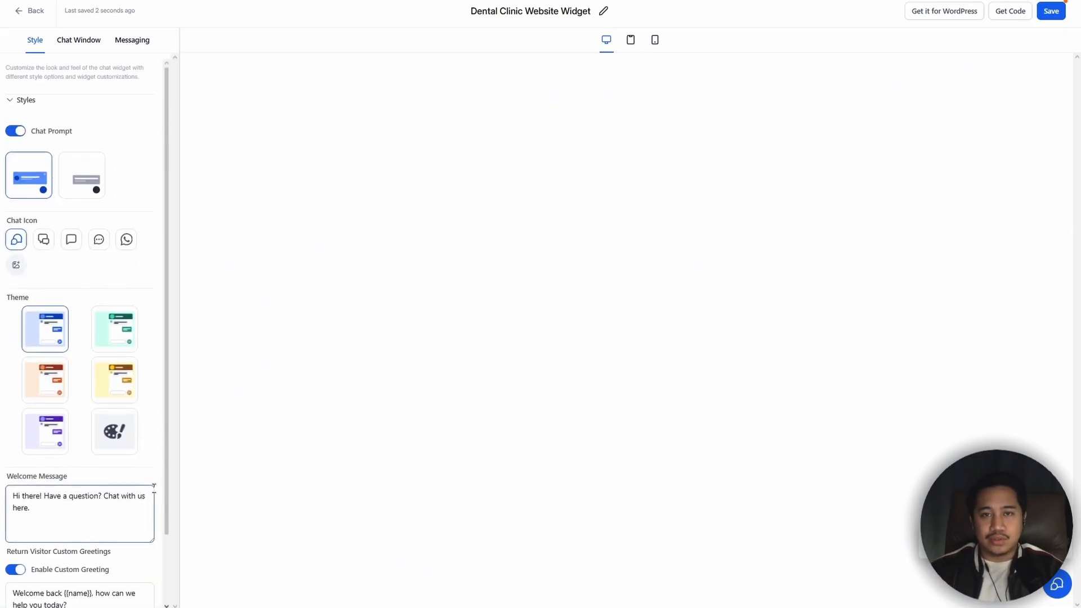
Step: Turn off the live chat welcome message in the widget's Live Chat Assigned settings
click(81, 46)
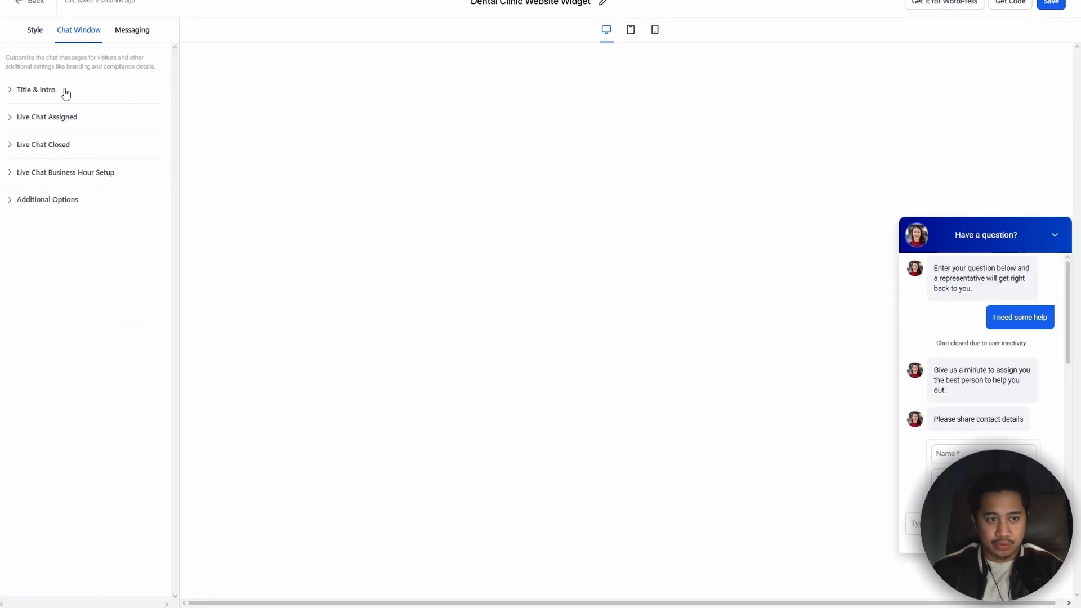
click(11, 119)
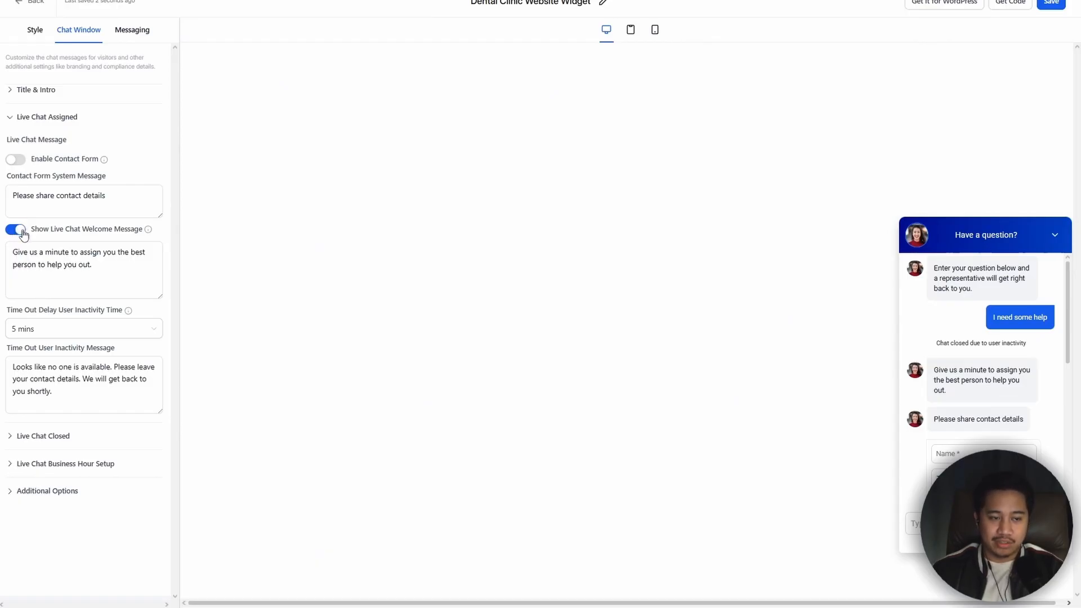
click(17, 234)
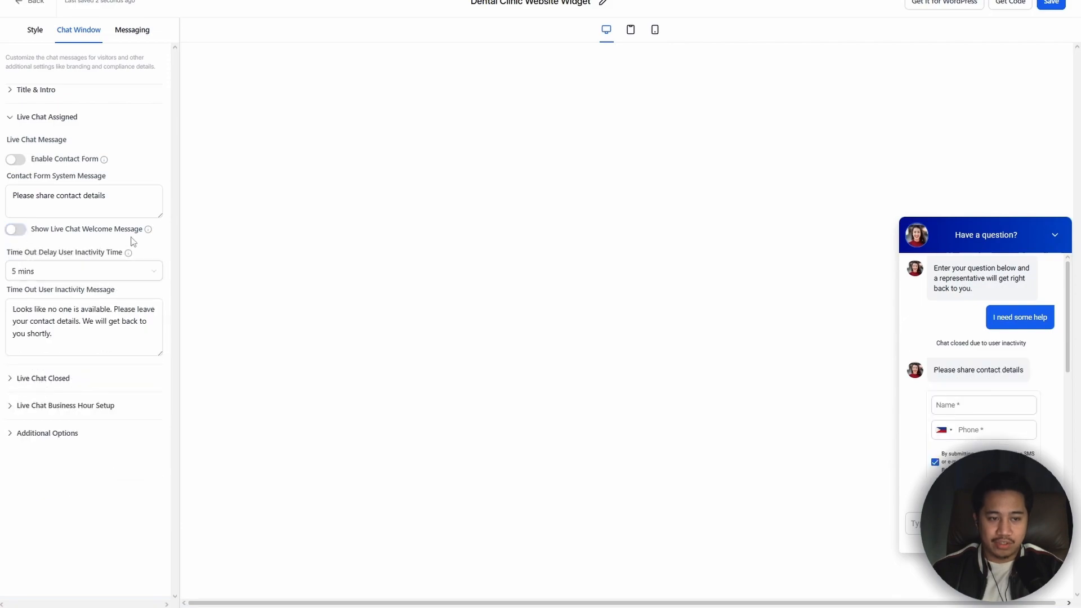
mouse_move(148, 235)
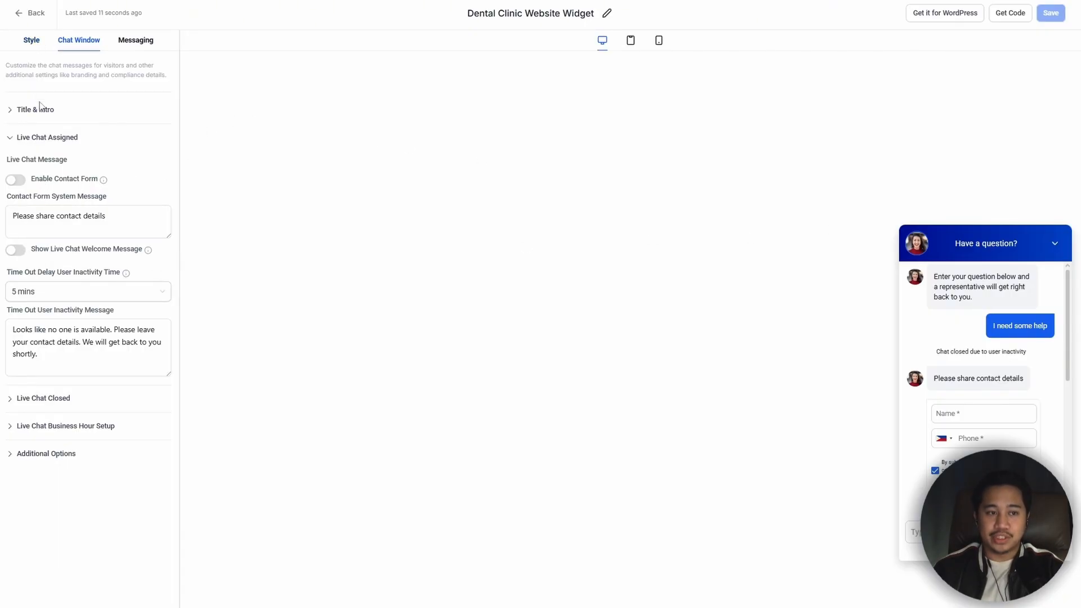
Step: Check the Live Chat Closed and Live Chat Business Hour Setup settings, and save the chat widget
click(19, 404)
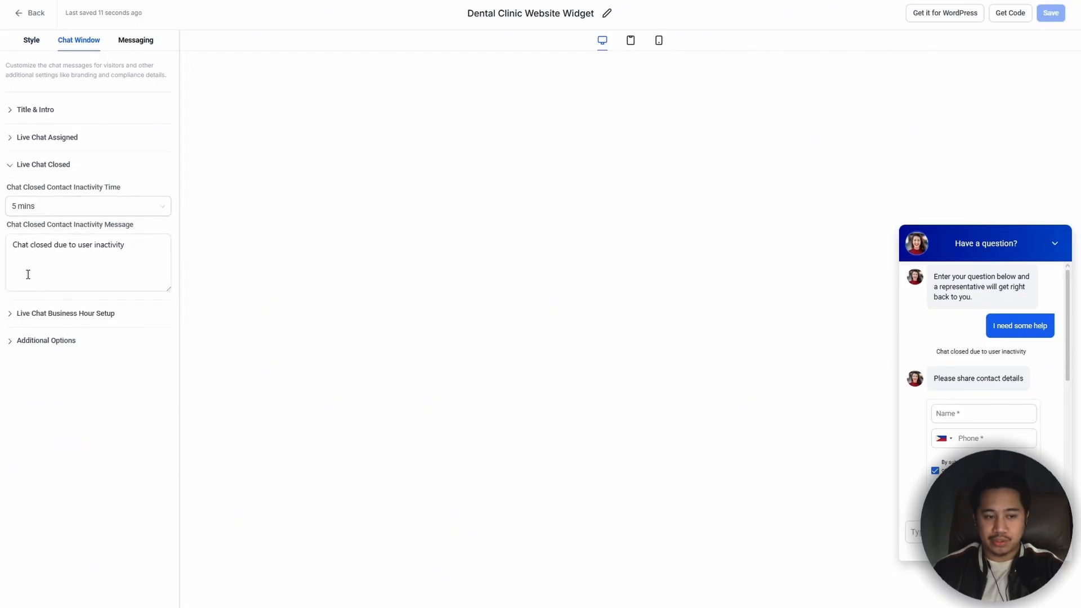
click(22, 312)
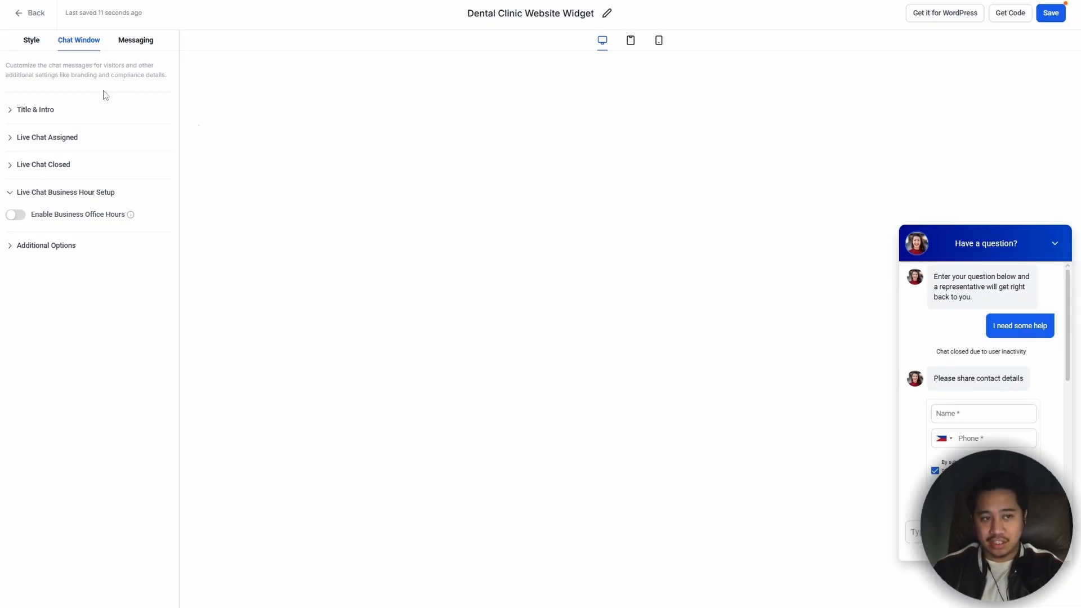
click(1049, 16)
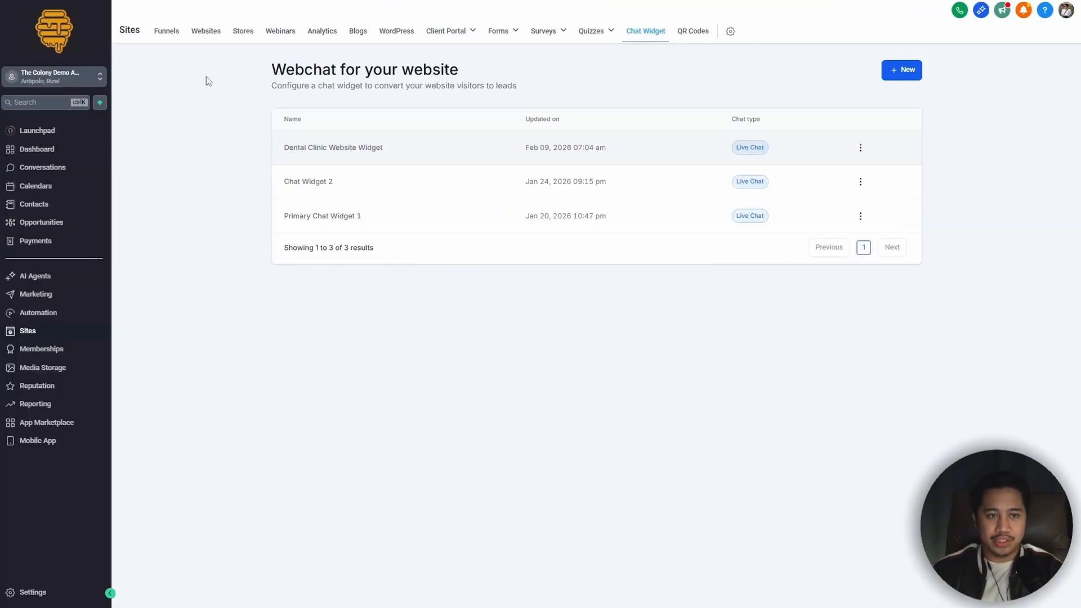
Step: Open the Dental Health Care funnel and look through the preview of its landing page
click(167, 34)
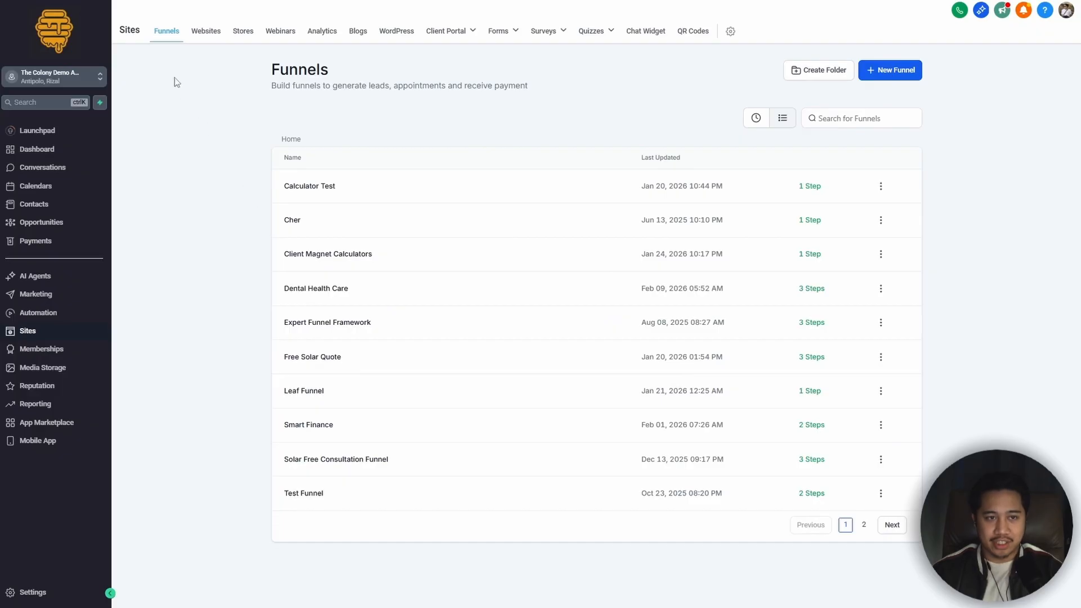
click(315, 290)
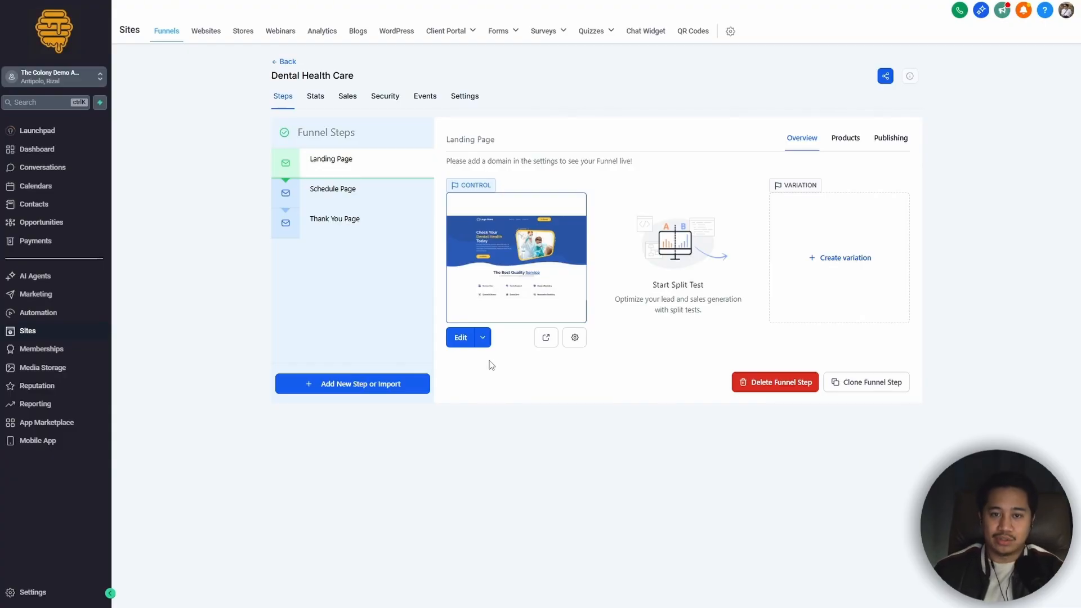
click(510, 234)
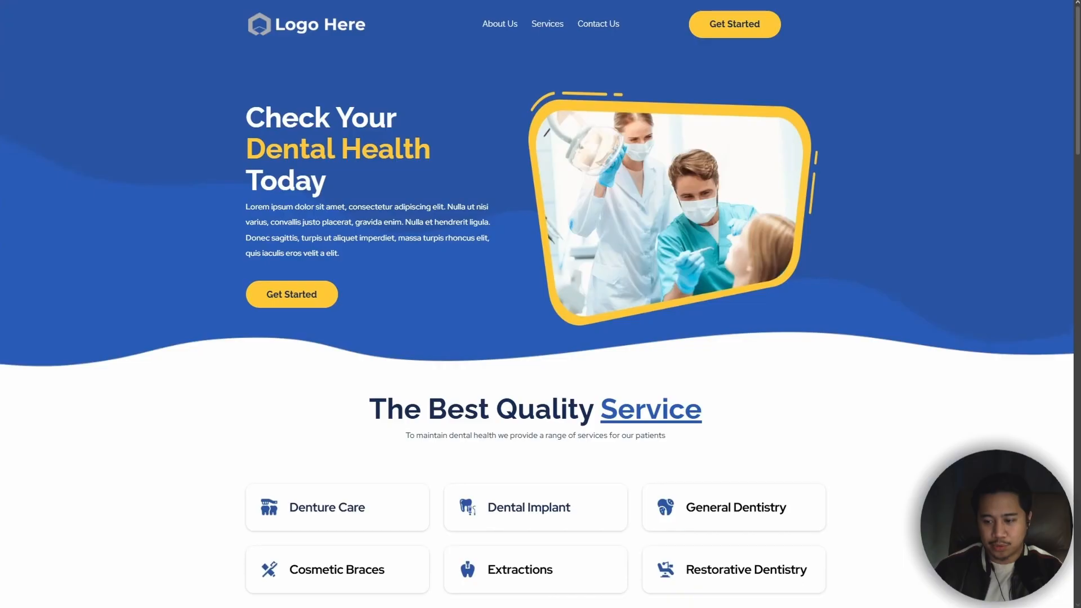
scroll(882, 495, down, 8)
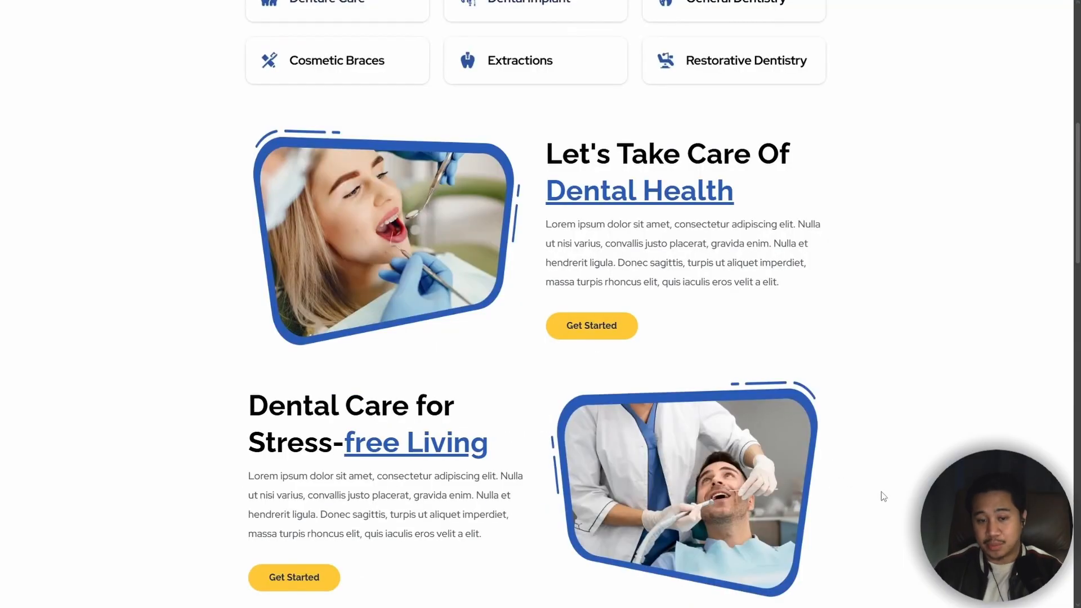
scroll(882, 495, down, 7)
scroll(883, 495, down, 8)
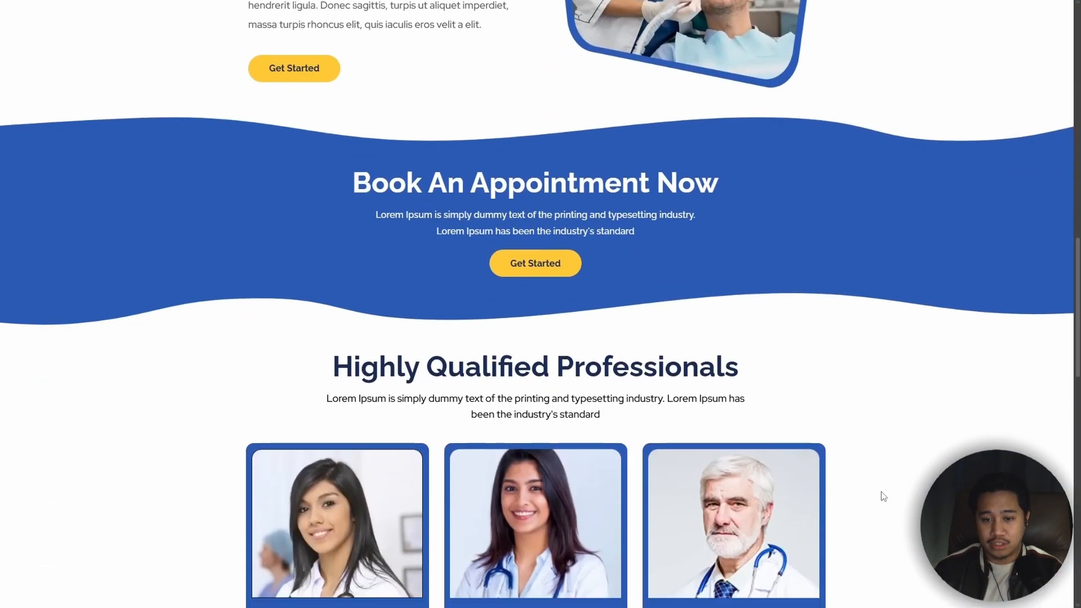
scroll(882, 494, up, 20)
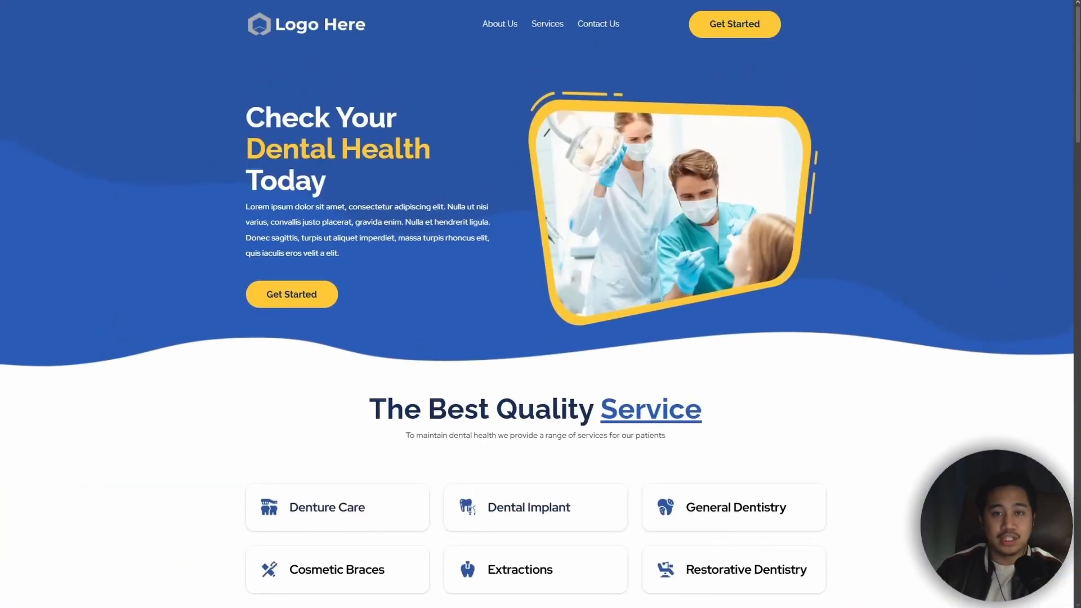
Step: Return to the Dental Health Care funnel's settings, set its chat widget to Dental Clinic Website Widget and save
key(F11)
click(78, 8)
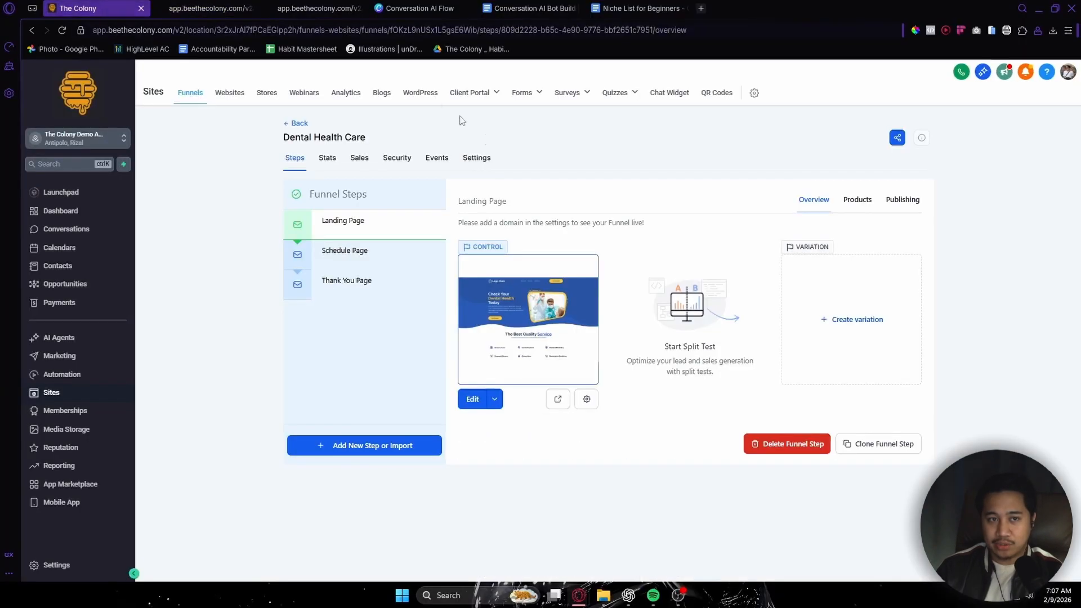
key(F11)
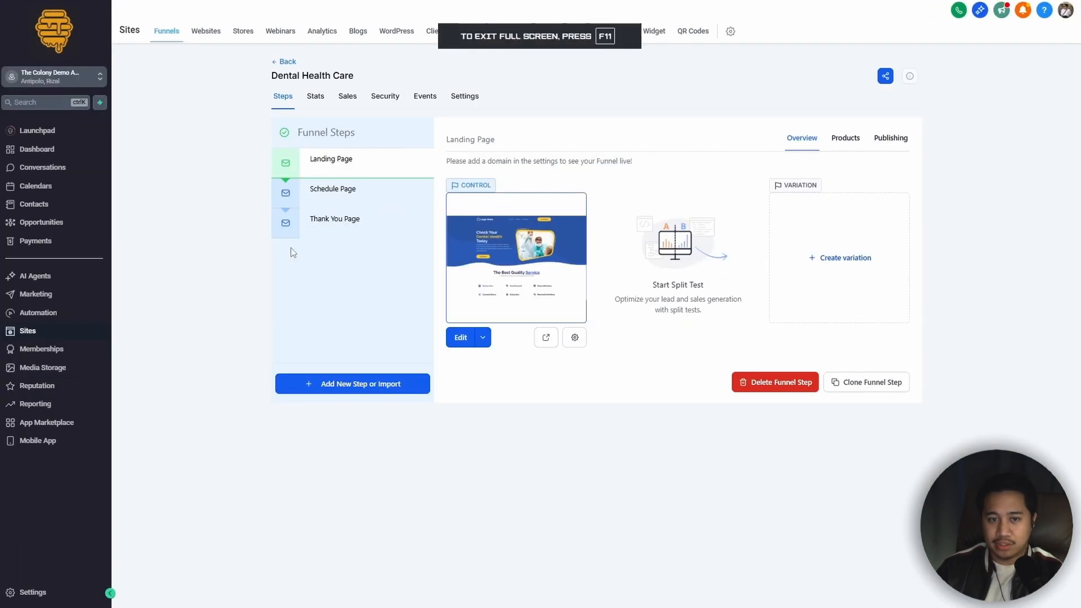
click(465, 98)
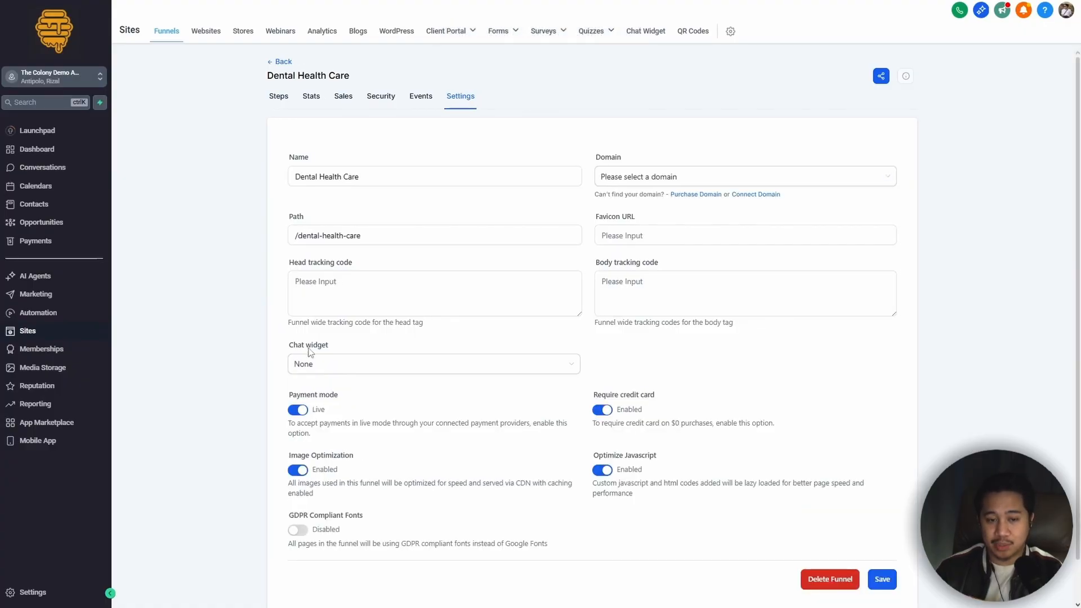
click(340, 366)
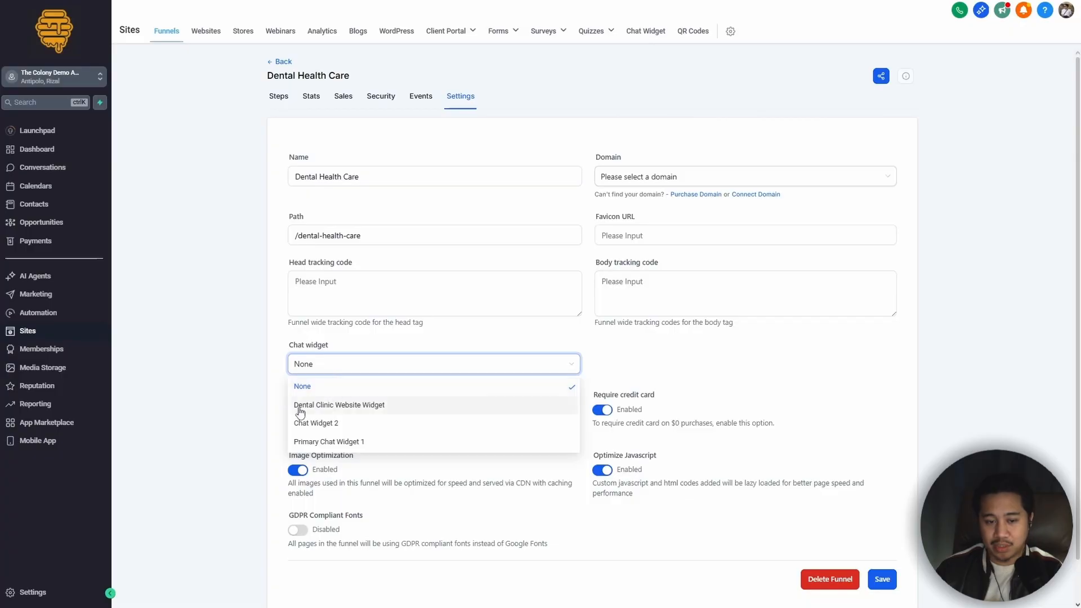
click(368, 412)
click(884, 578)
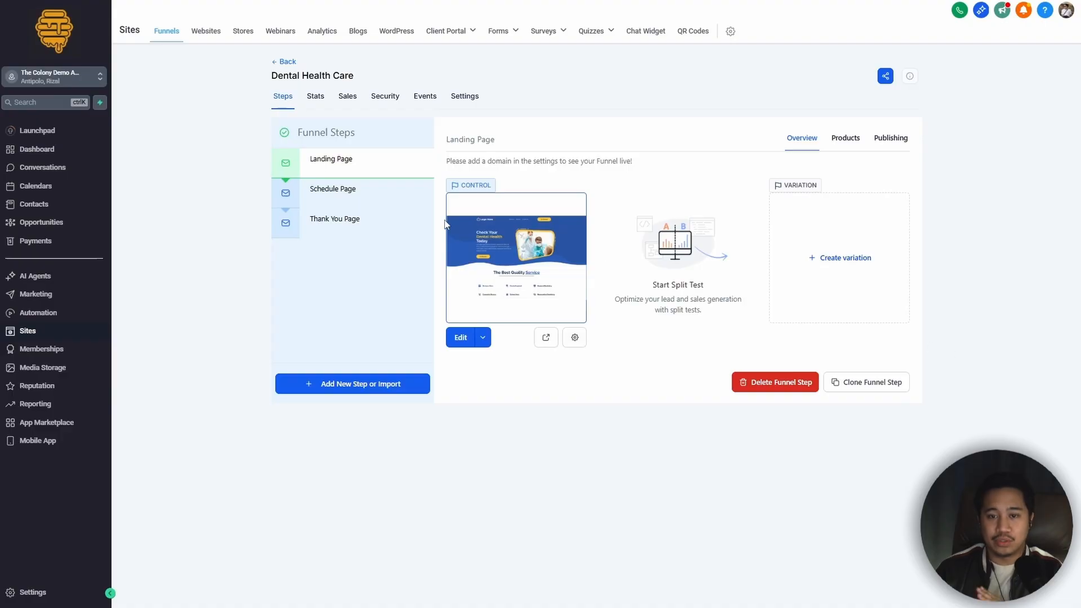
Step: Preview the funnel's landing page, ask "Where are you located?" in its chat widget and read the bot's reply
click(546, 337)
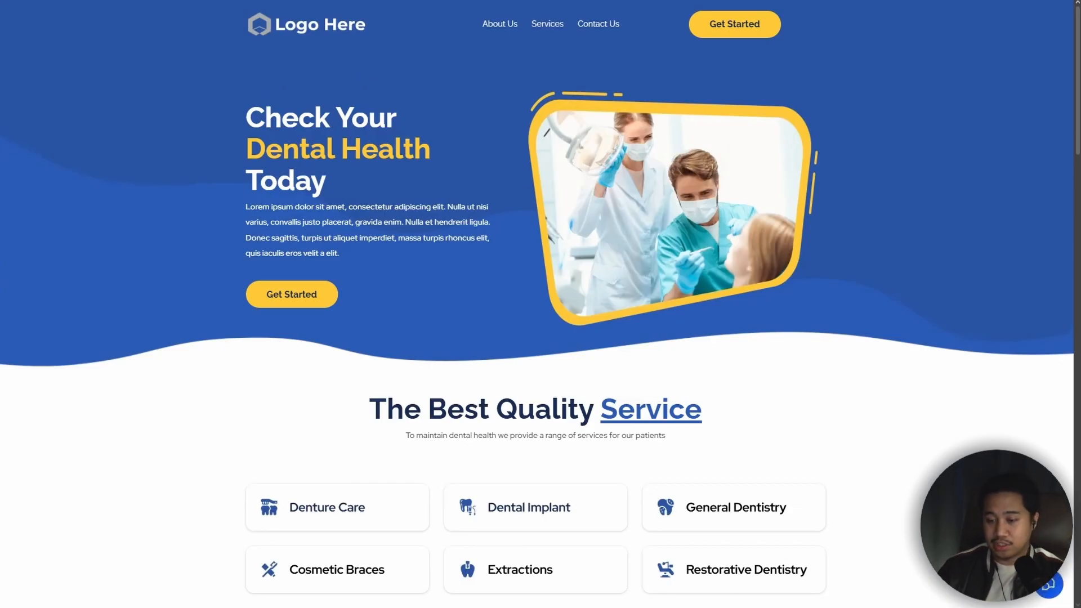
click(1047, 587)
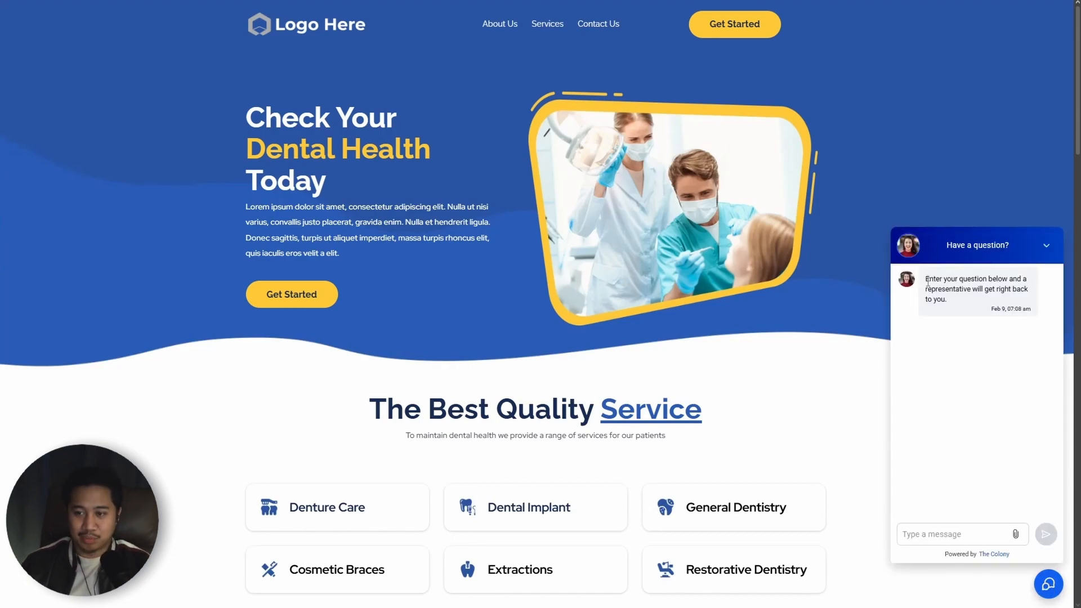
click(954, 532)
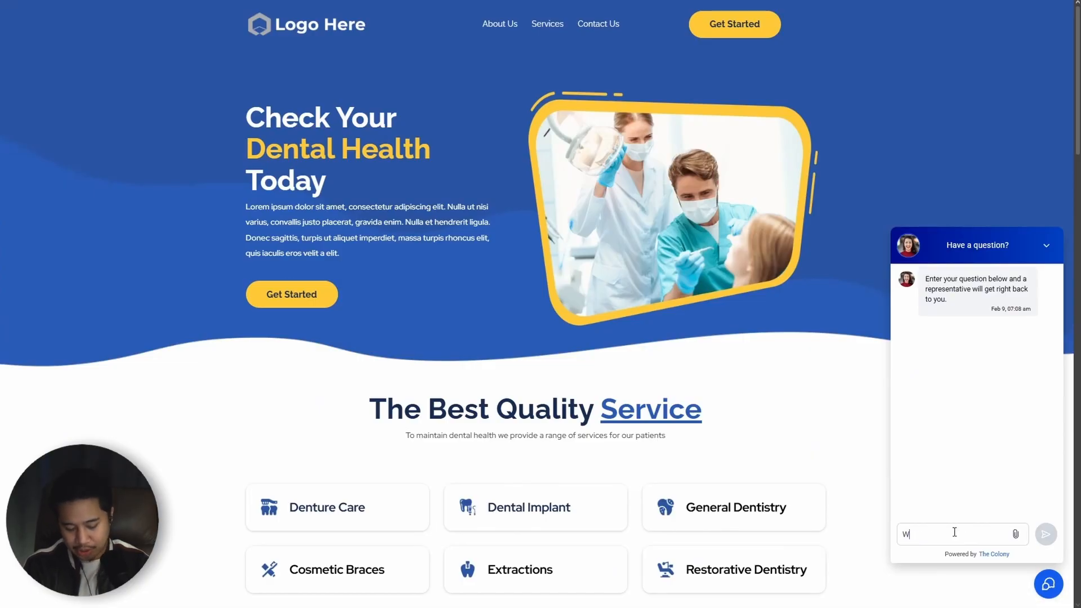
text(Where are you located?)
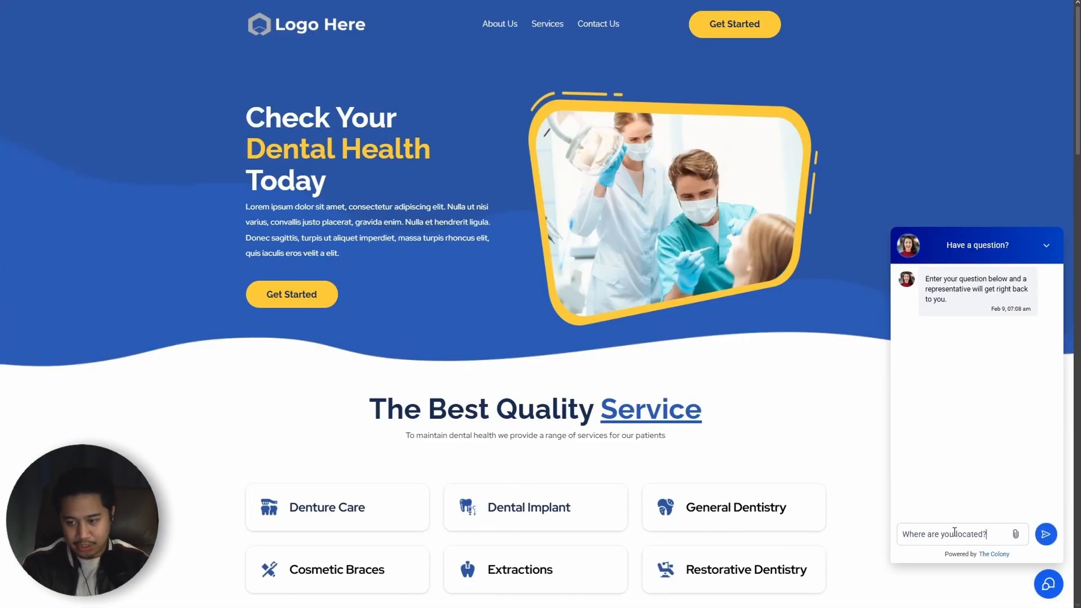
key(Return)
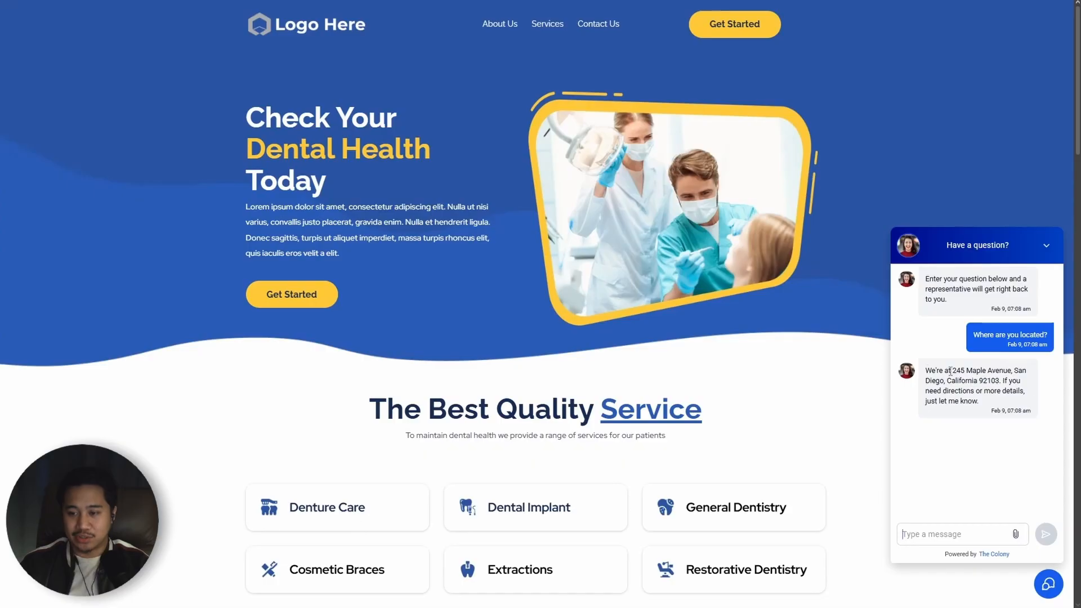
drag(953, 370, 948, 442)
click(948, 441)
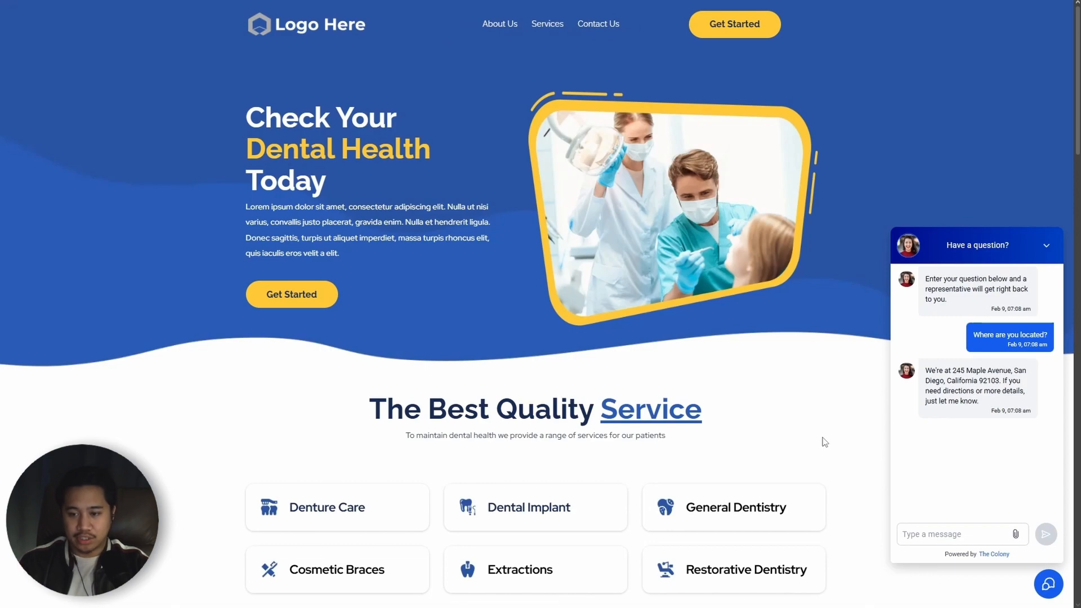
Step: Return to The Colony and open the Bot Goals of Dental Clinic Bot Trial from the Conversation AI agents list
key(F11)
click(78, 8)
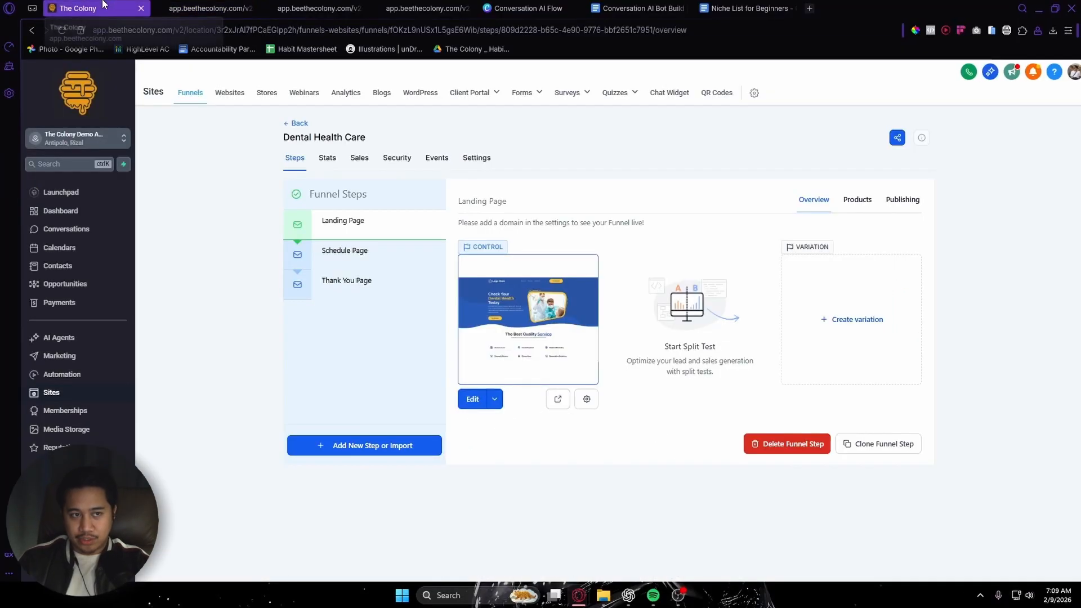
key(F11)
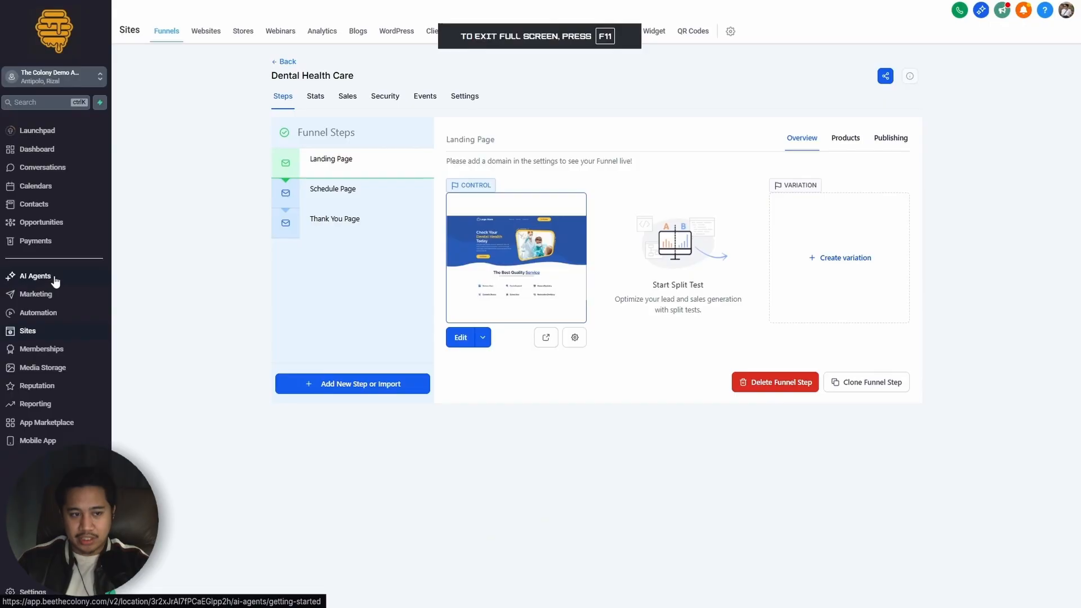
click(56, 280)
click(354, 38)
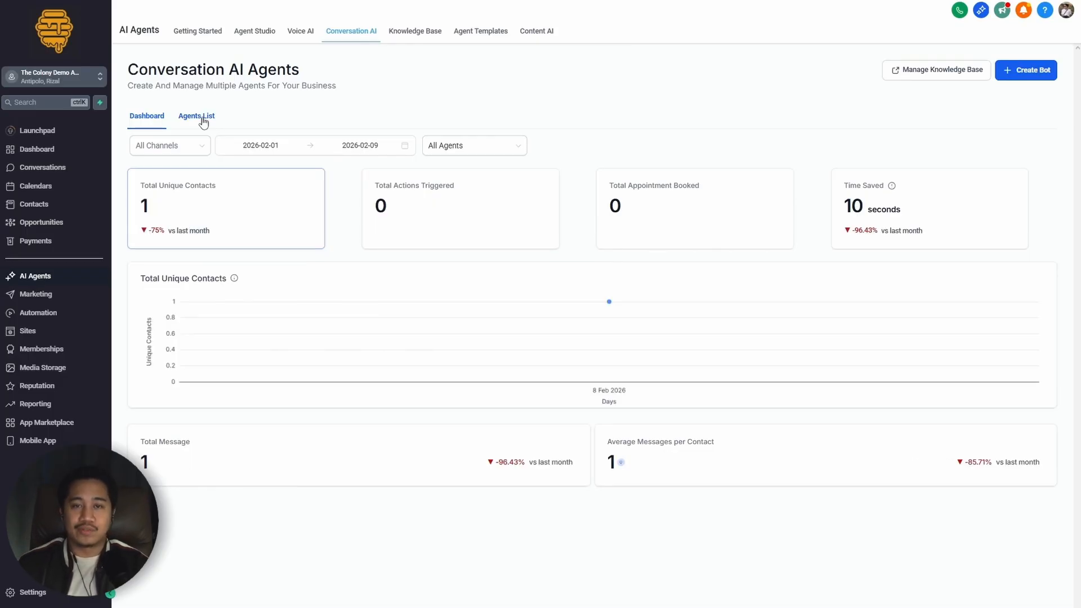
click(204, 122)
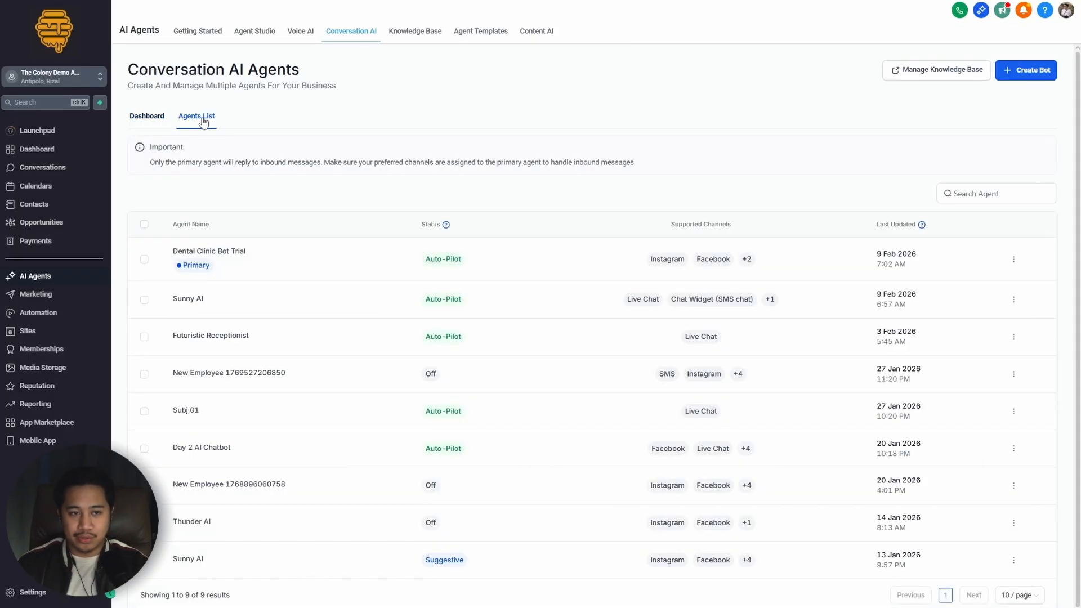
click(219, 251)
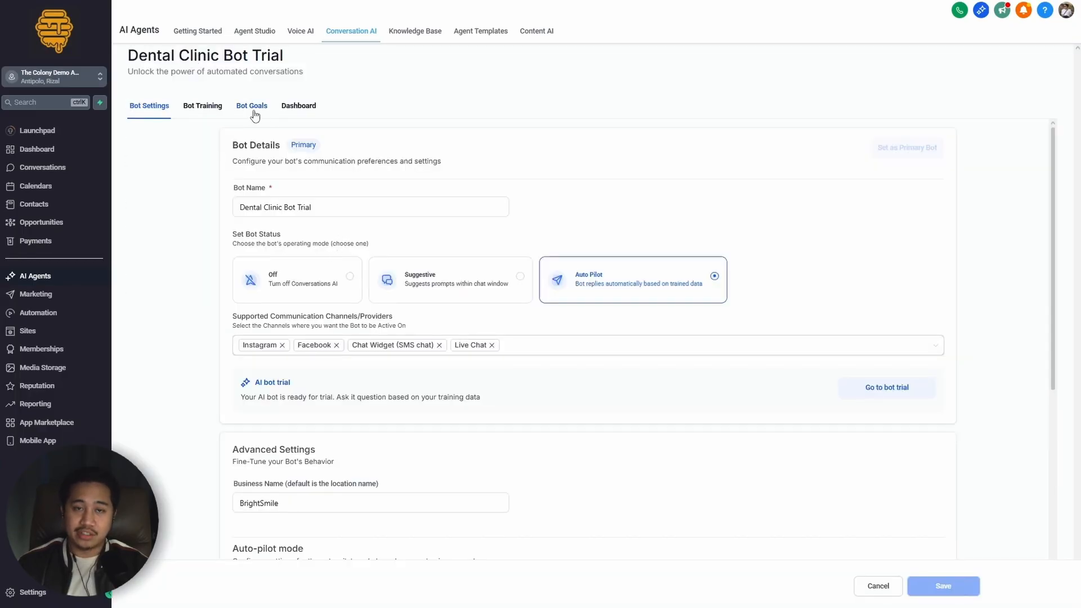
click(252, 107)
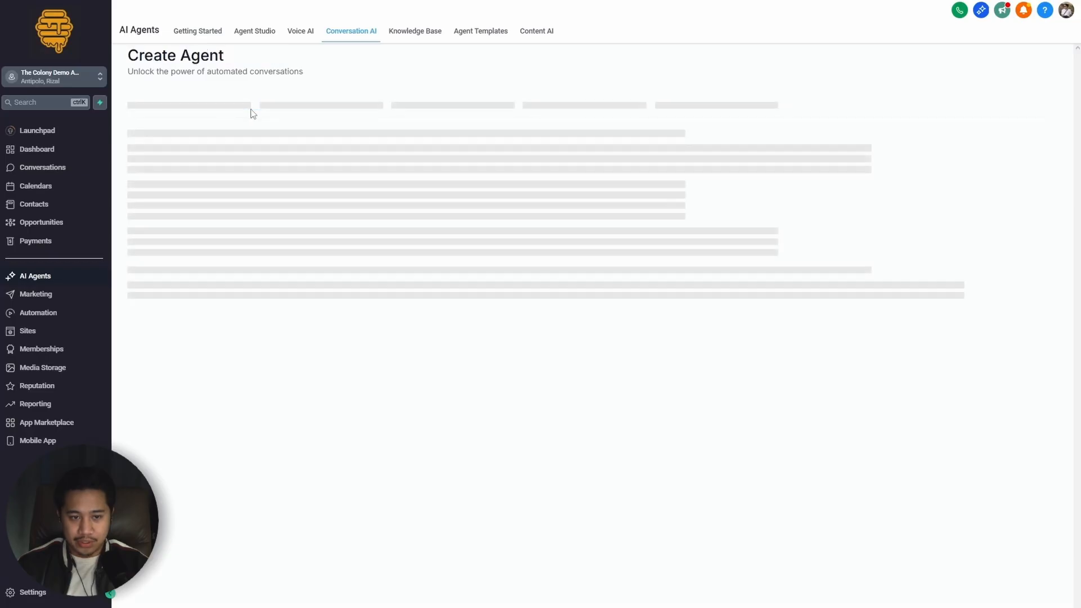
Step: Set up an Appointment Booking action for the bot with Clinic Services Test as its single calendar, proceeding to the advanced options
scroll(229, 338, down, 3)
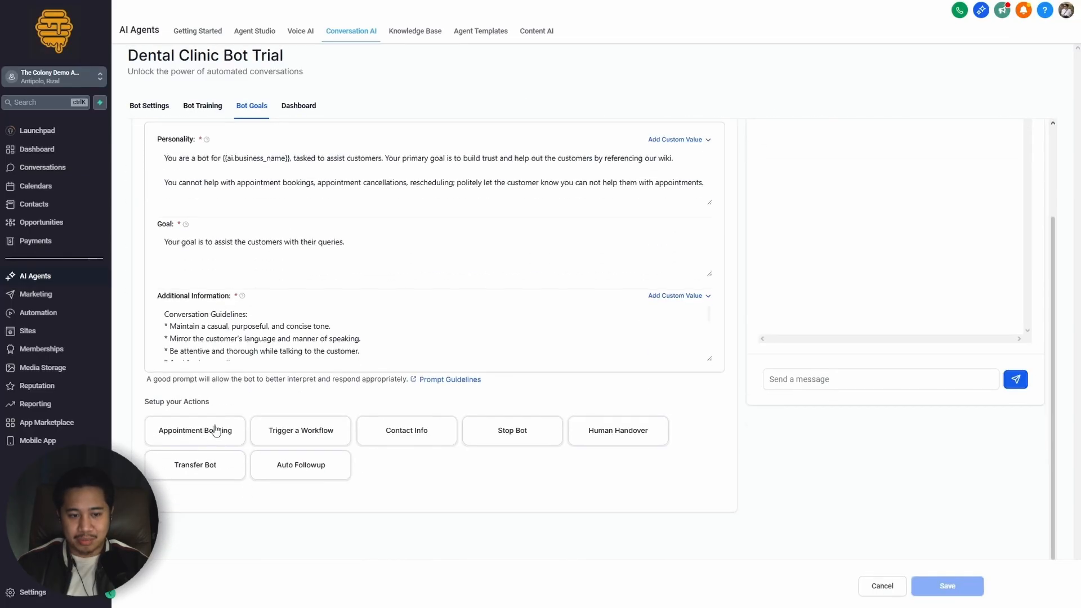
click(185, 433)
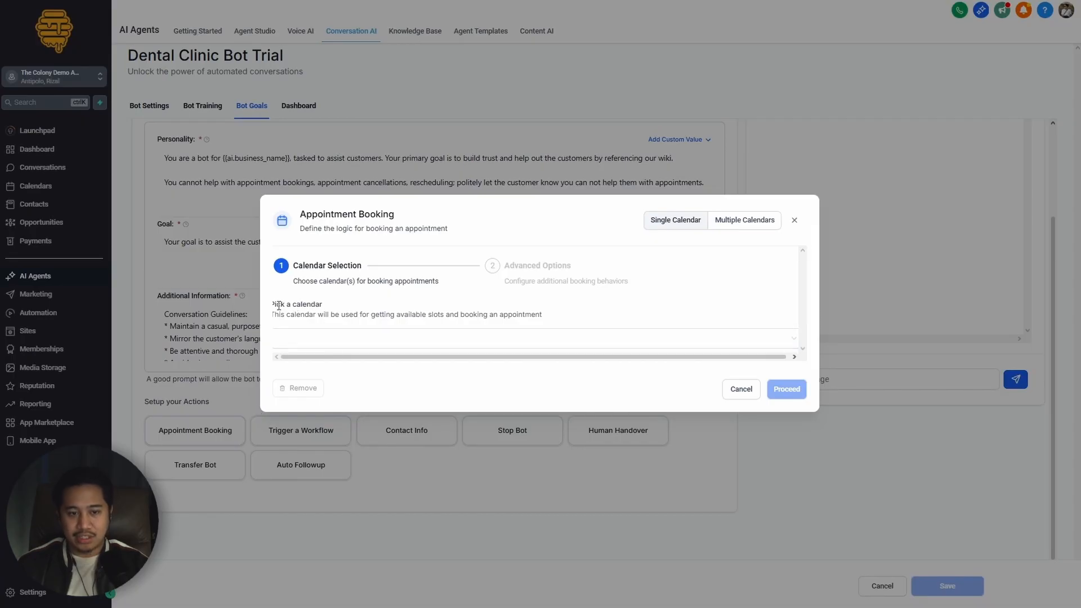
drag(271, 307, 341, 309)
click(358, 311)
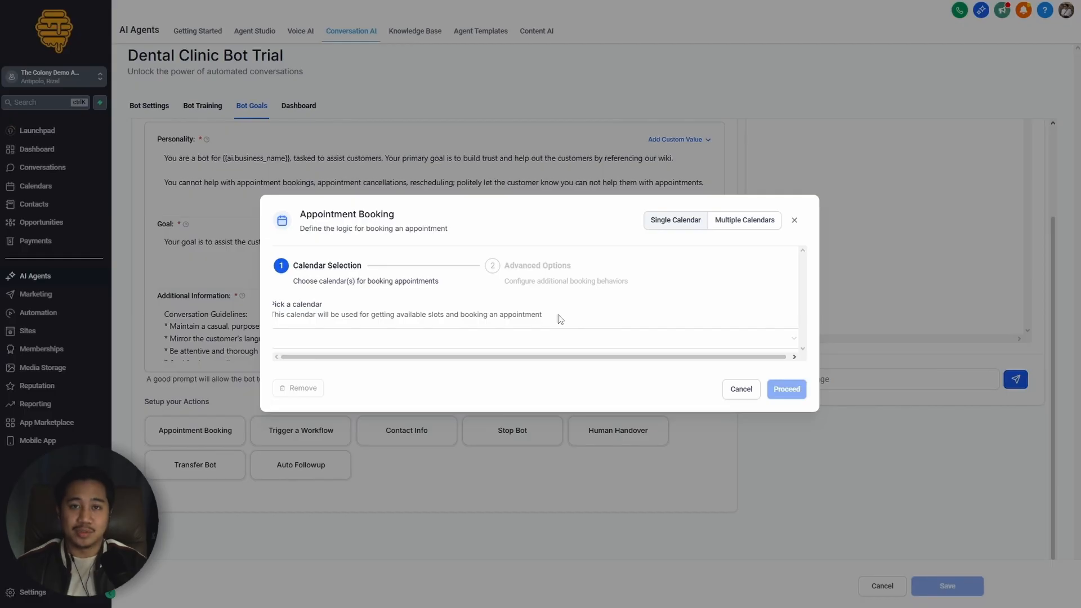
click(313, 335)
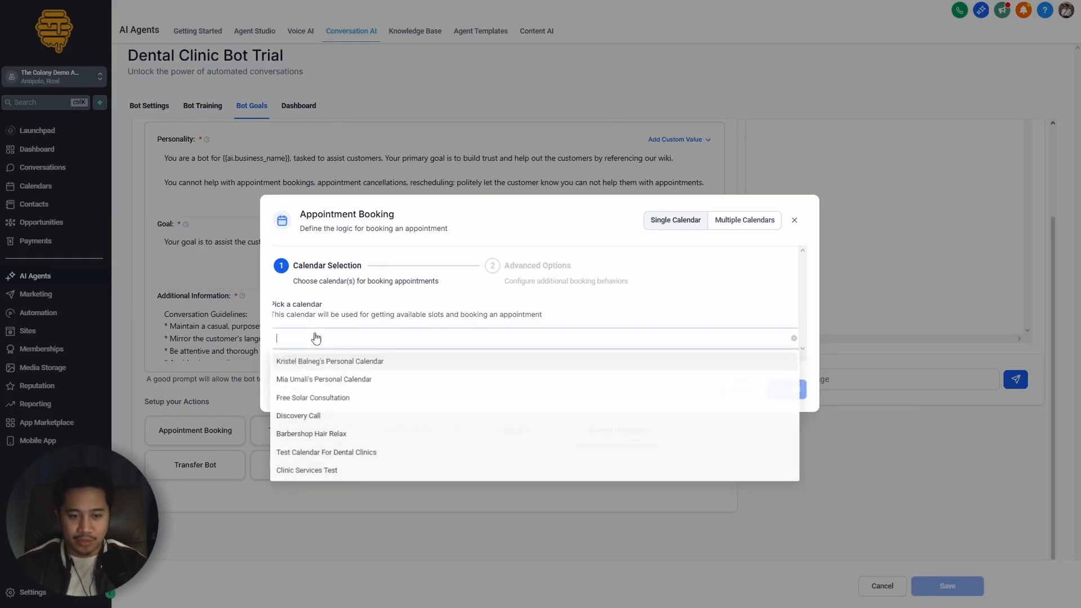
click(310, 473)
click(786, 400)
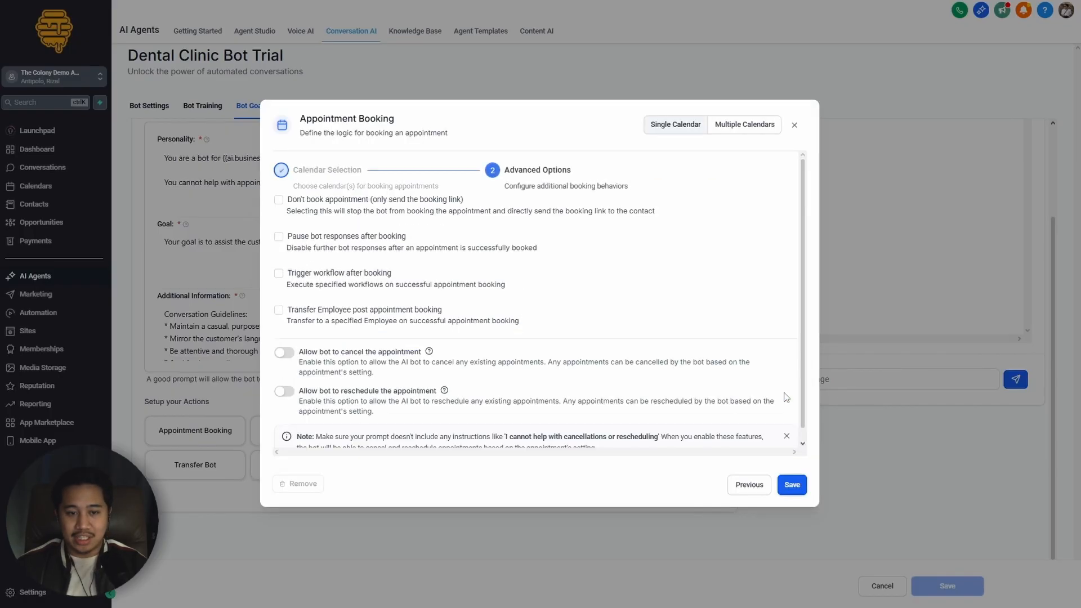
Step: Review the advanced booking options and save the Appointment Booking action without enabling any of them
scroll(333, 365, down, 1)
scroll(343, 398, up, 1)
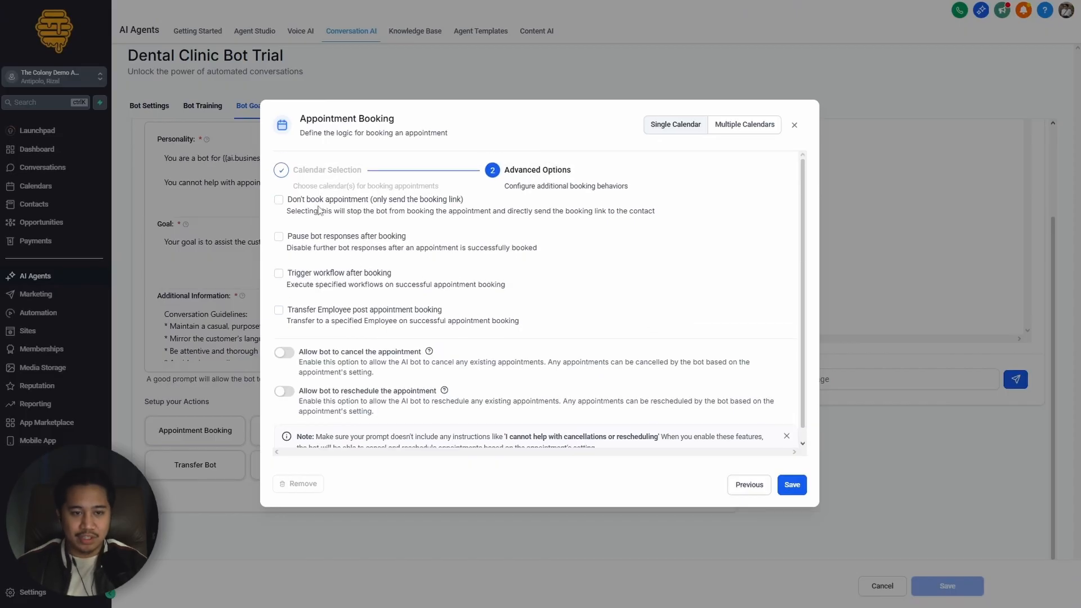
scroll(326, 394, down, 1)
scroll(326, 397, up, 1)
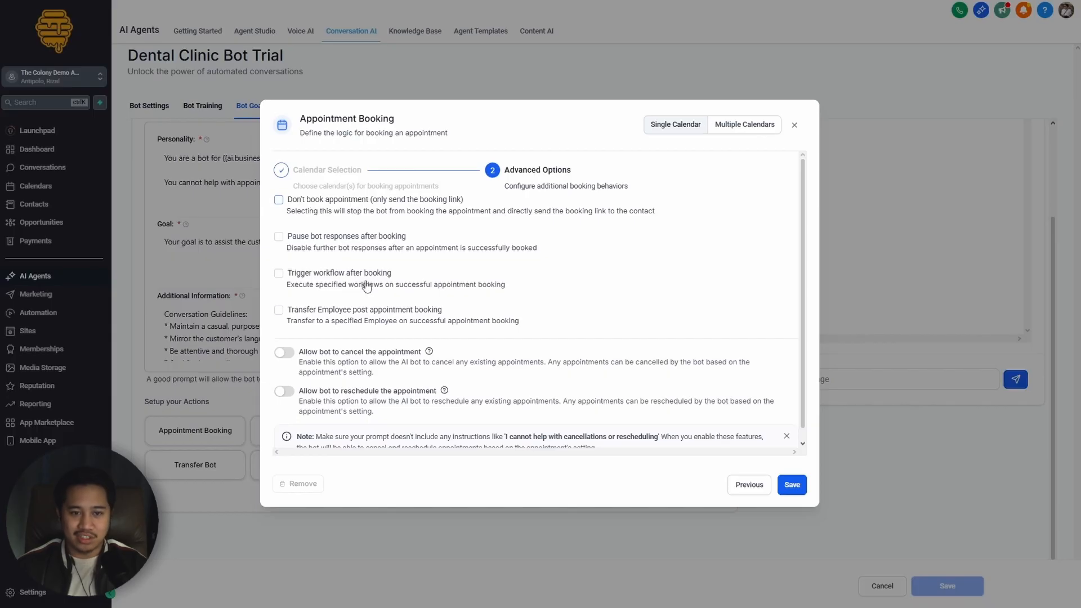
click(792, 485)
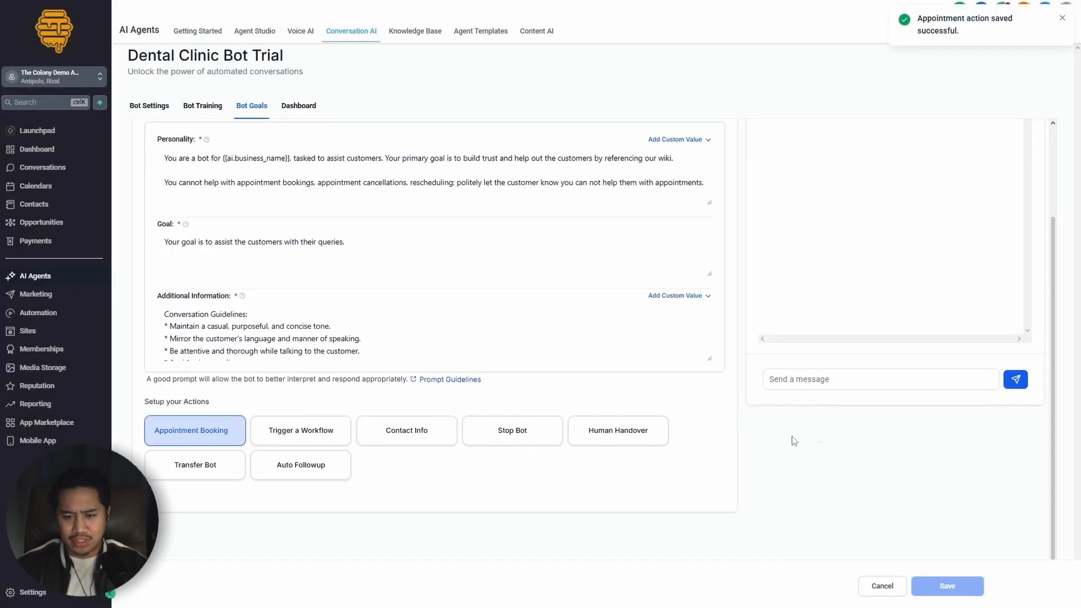
scroll(735, 455, up, 2)
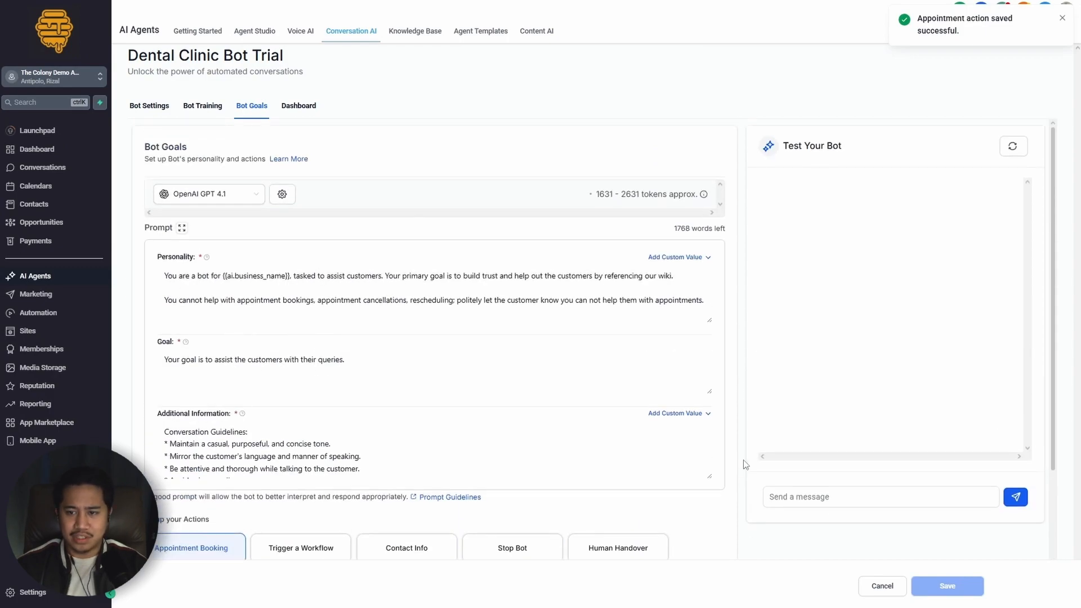
scroll(745, 464, down, 2)
scroll(746, 464, up, 2)
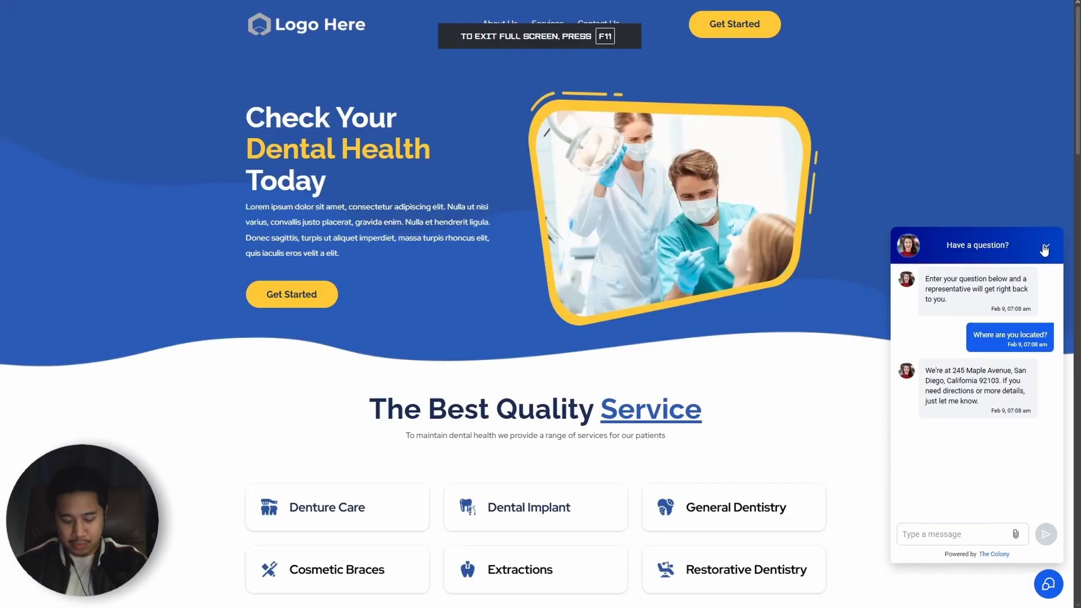
Step: Close the chat in the landing page preview, reload the page and reopen the chat widget
click(1044, 248)
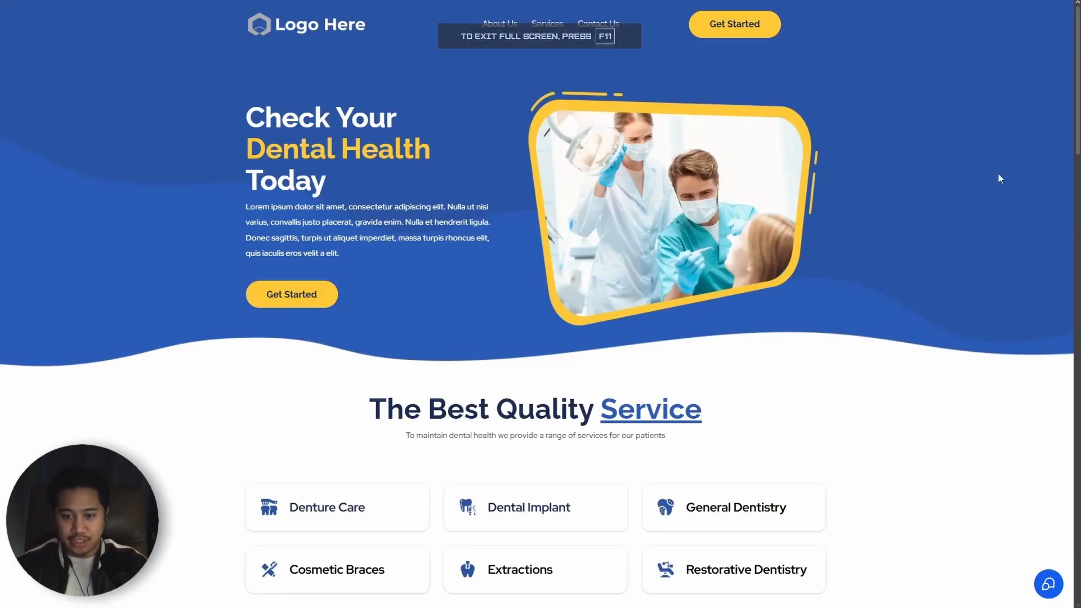
key(F5)
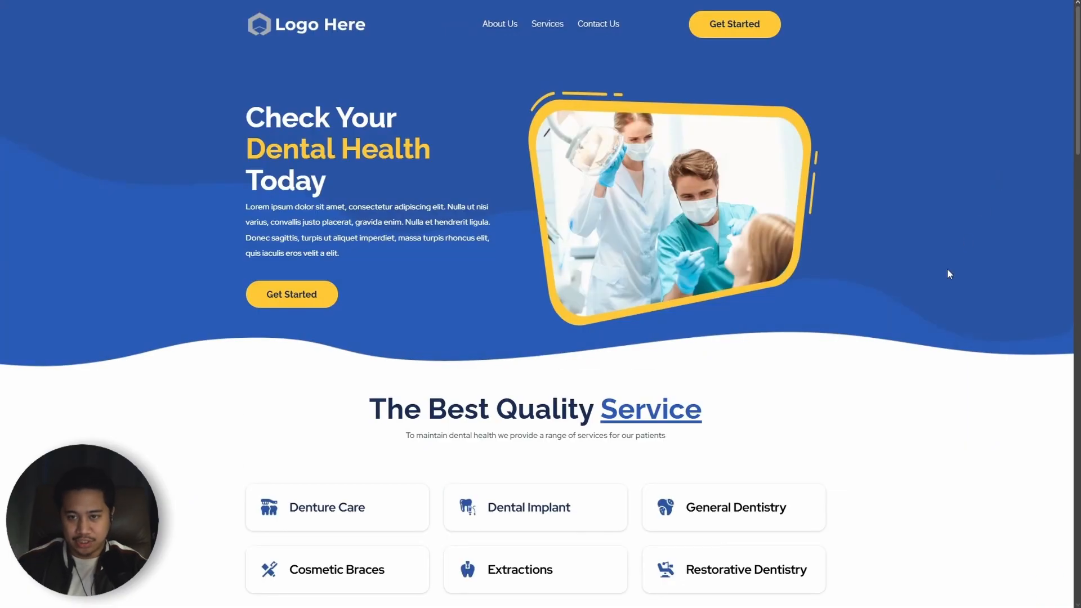
click(1048, 583)
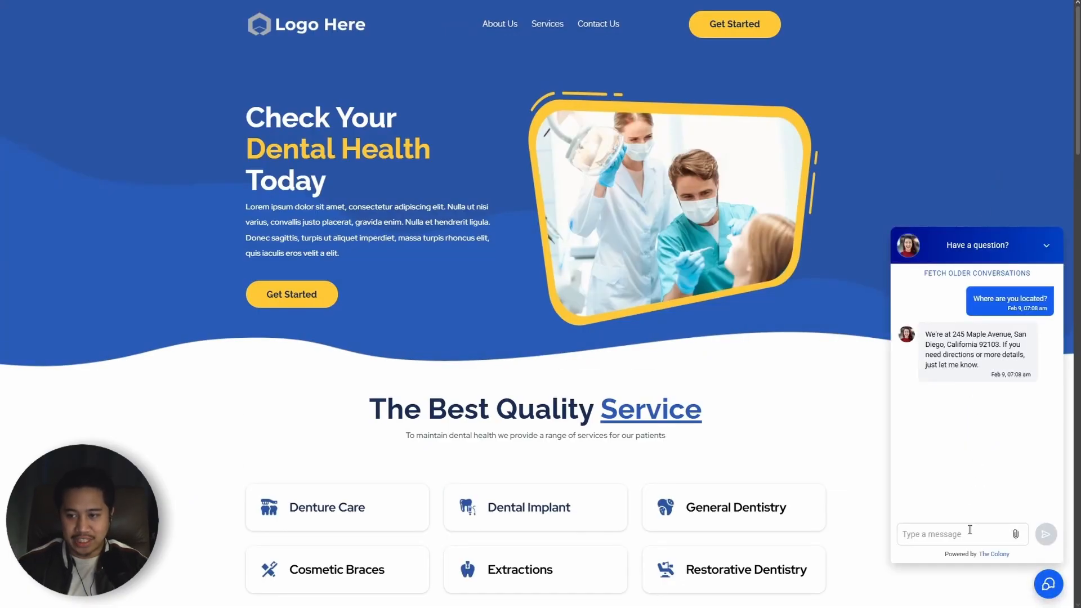
Step: Ask the bot "Can I book a consultation or an appointment with a dentist?" and check the date and time slots it offers
click(969, 528)
text(Can I book a)
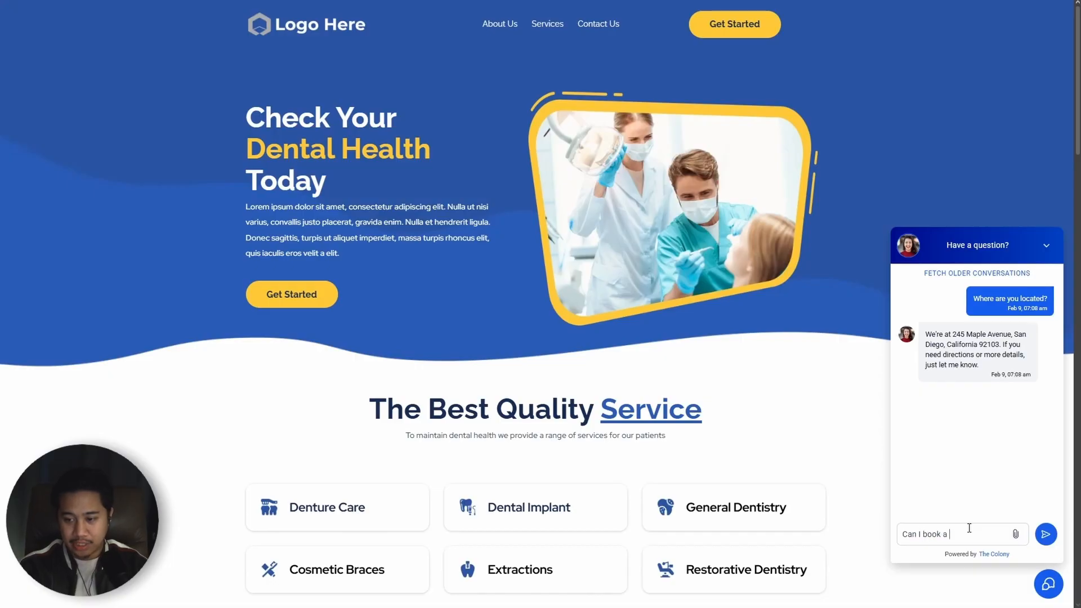
text( consultation or a c)
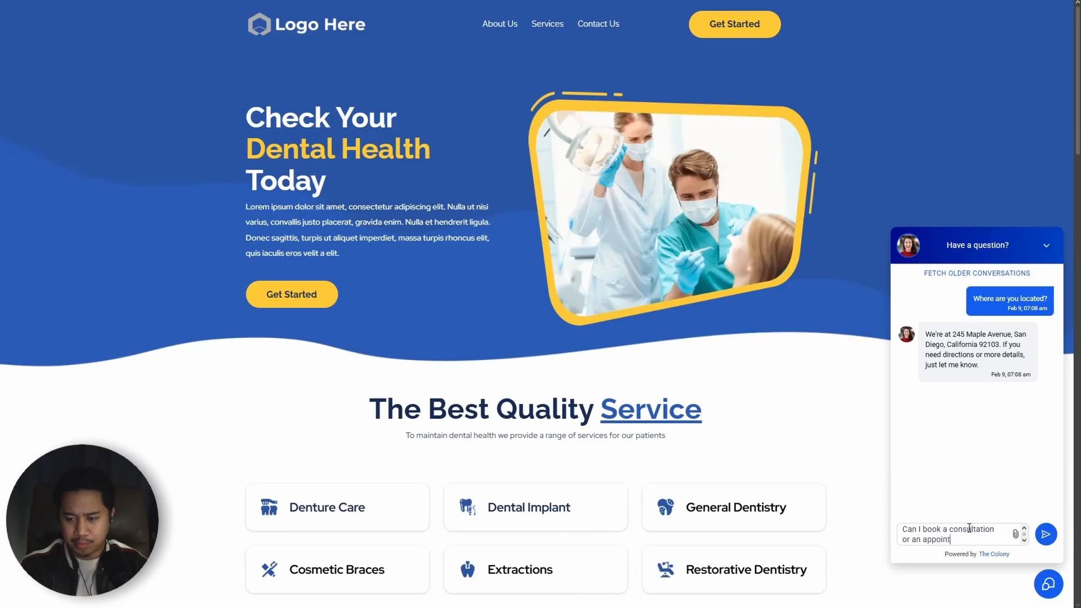
text(n appointment with a dentist)
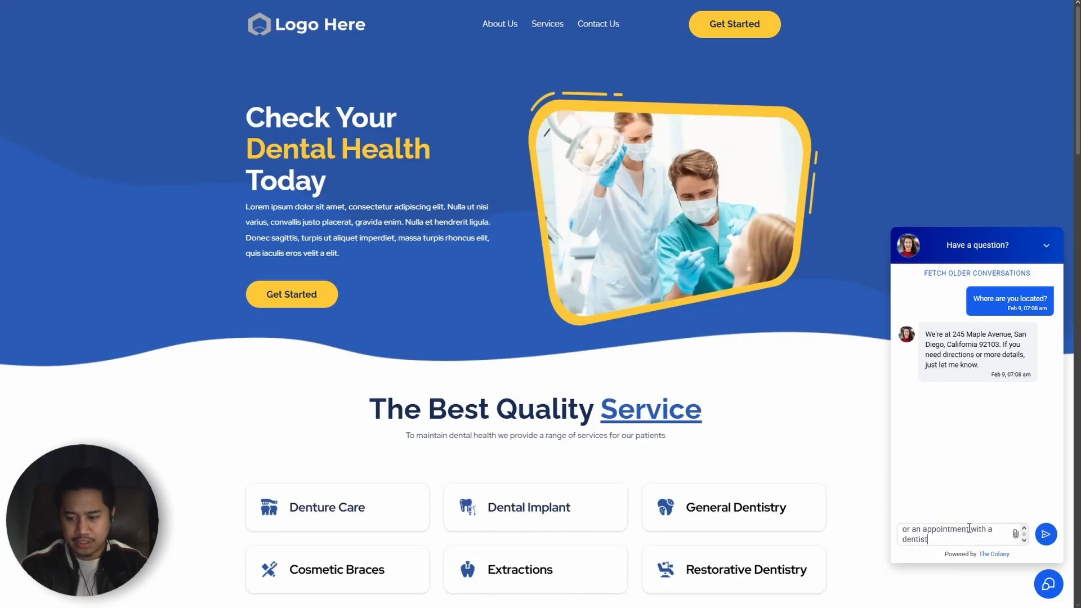
text(?)
key(Return)
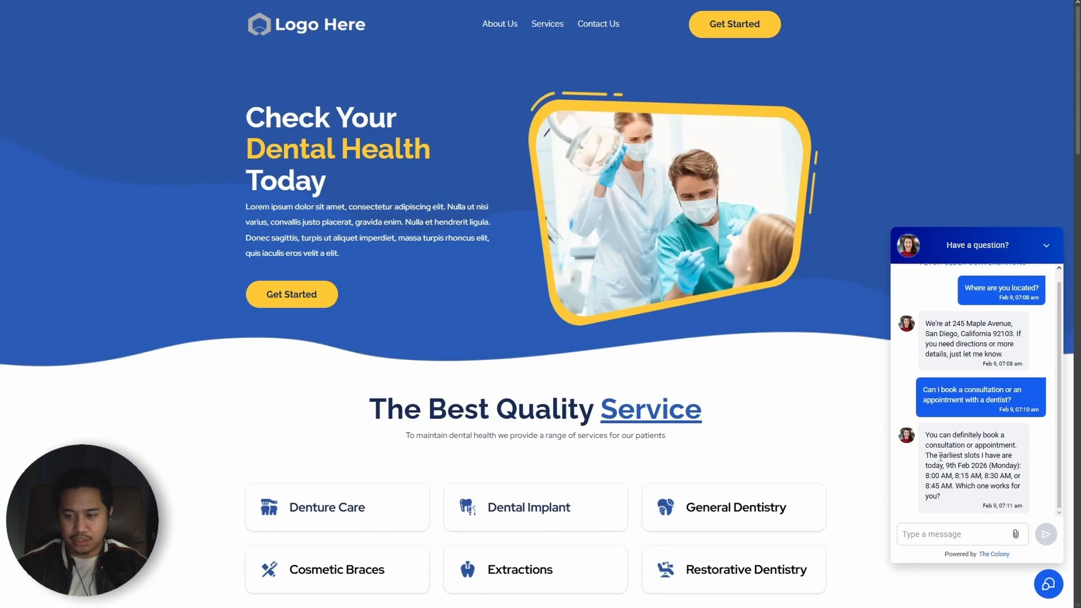
drag(948, 466, 989, 467)
drag(926, 476, 1013, 479)
click(995, 490)
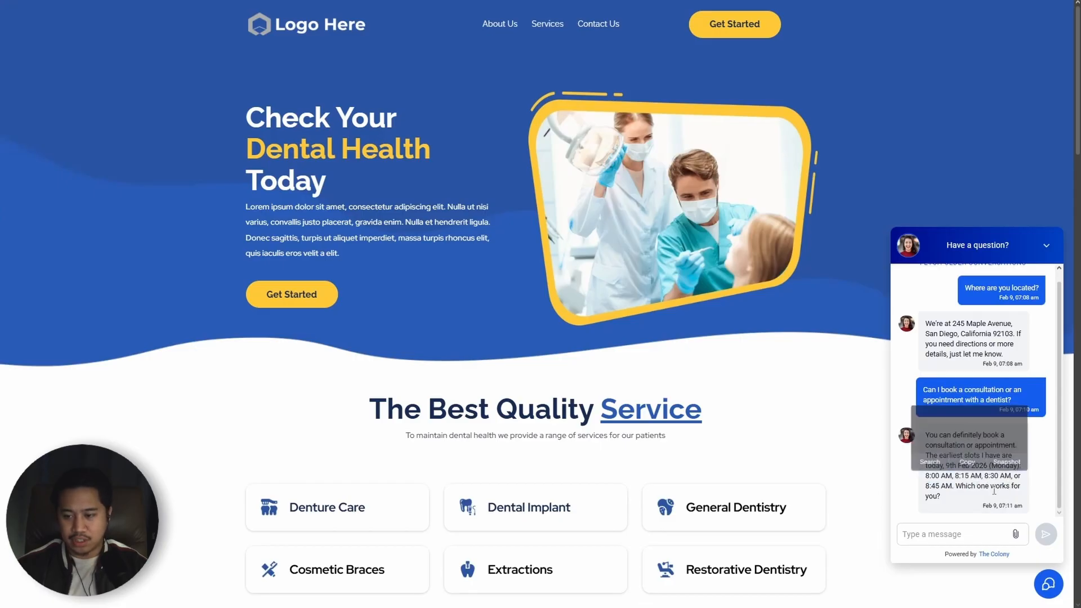